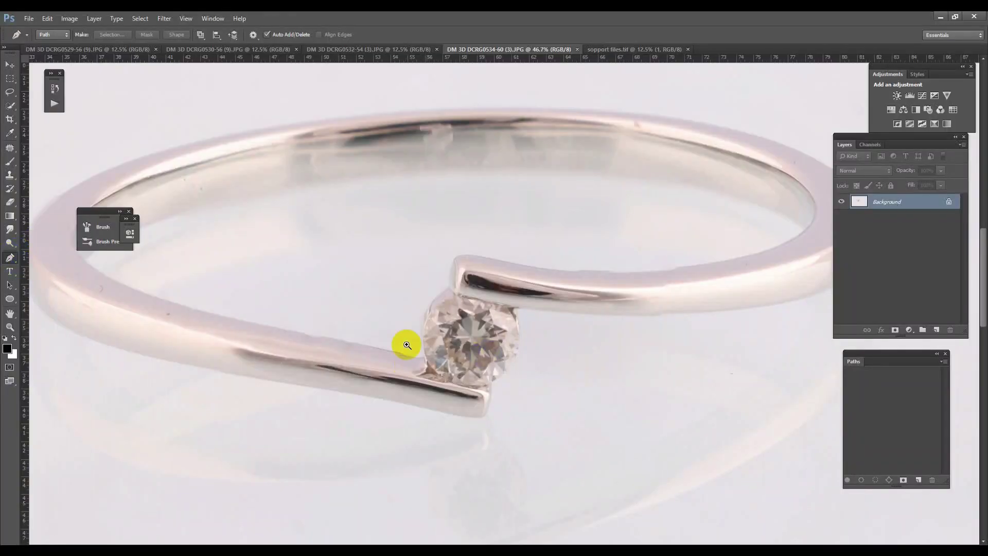
Step: Start the work path with curved anchors along the band's inner edge
{"action": "scroll", "coordinate": [408, 342], "scroll_direction": "up", "scroll_amount": 3}
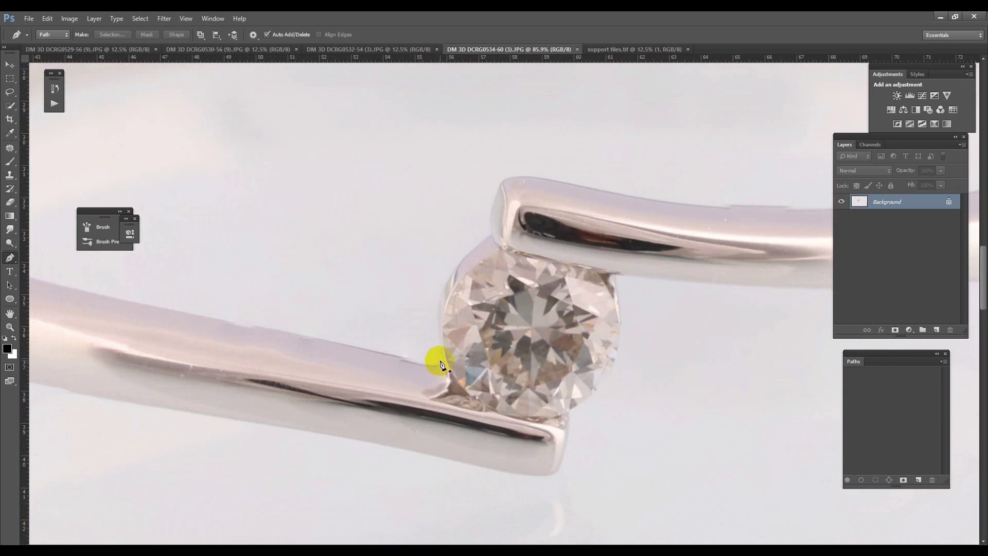
{"action": "scroll", "coordinate": [421, 374], "scroll_direction": "down", "scroll_amount": 2}
{"action": "scroll", "coordinate": [366, 349], "scroll_direction": "down", "scroll_amount": 2}
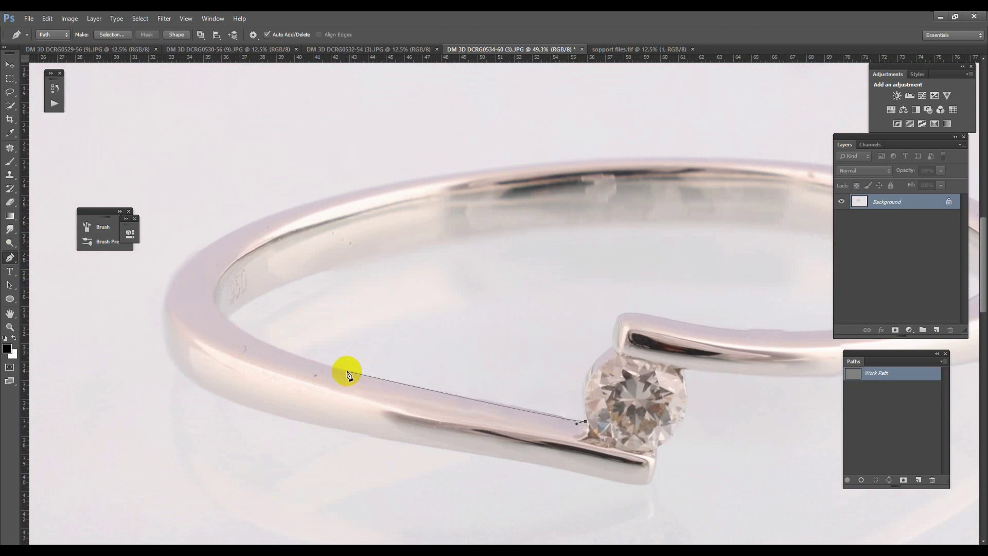
{"action": "left_click_drag", "start_coordinate": [332, 369], "coordinate": [280, 356]}
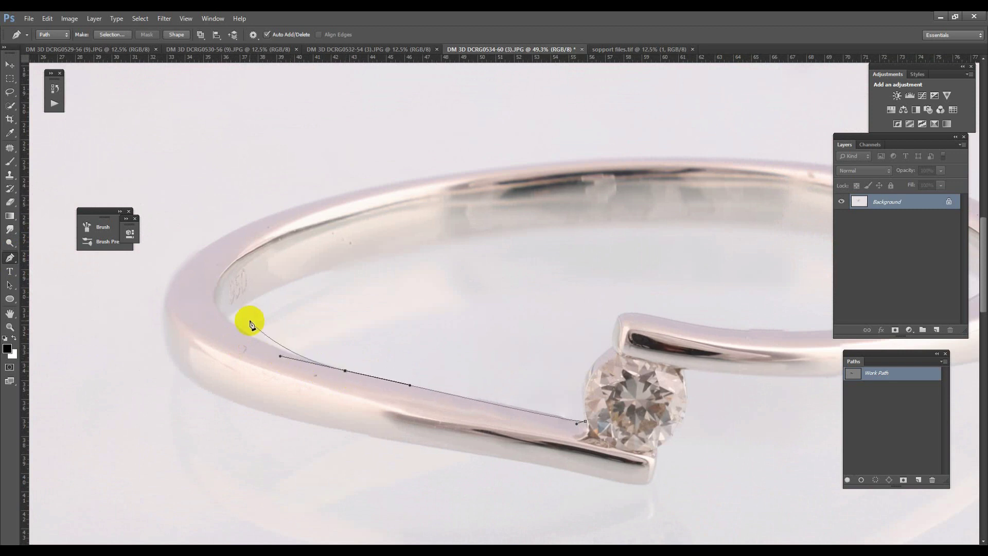
{"action": "left_click_drag", "start_coordinate": [221, 311], "coordinate": [260, 271]}
{"action": "scroll", "coordinate": [426, 309], "scroll_direction": "down", "scroll_amount": 2}
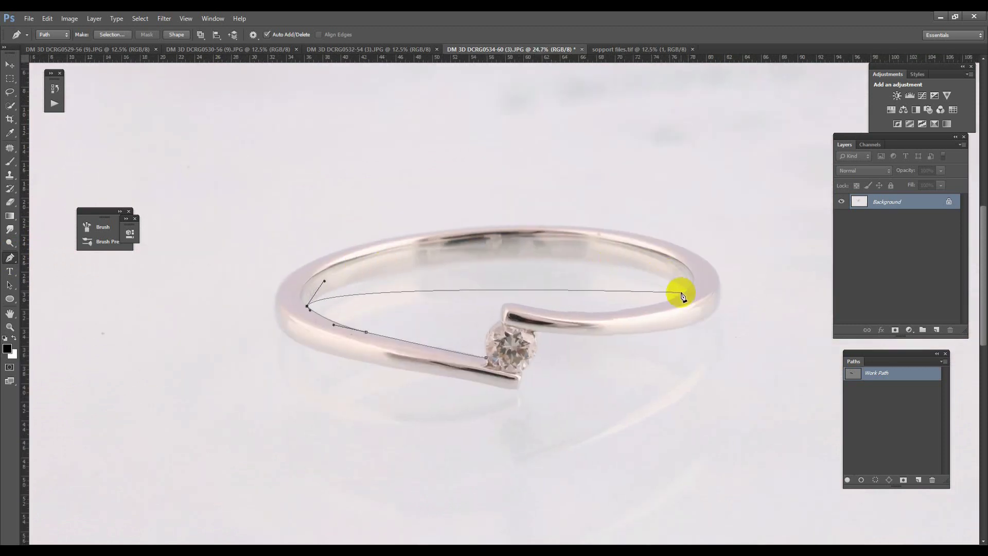
Step: Curve the path around the far inner bend and along the band above the diamond
{"action": "left_click_drag", "start_coordinate": [688, 289], "coordinate": [796, 353]}
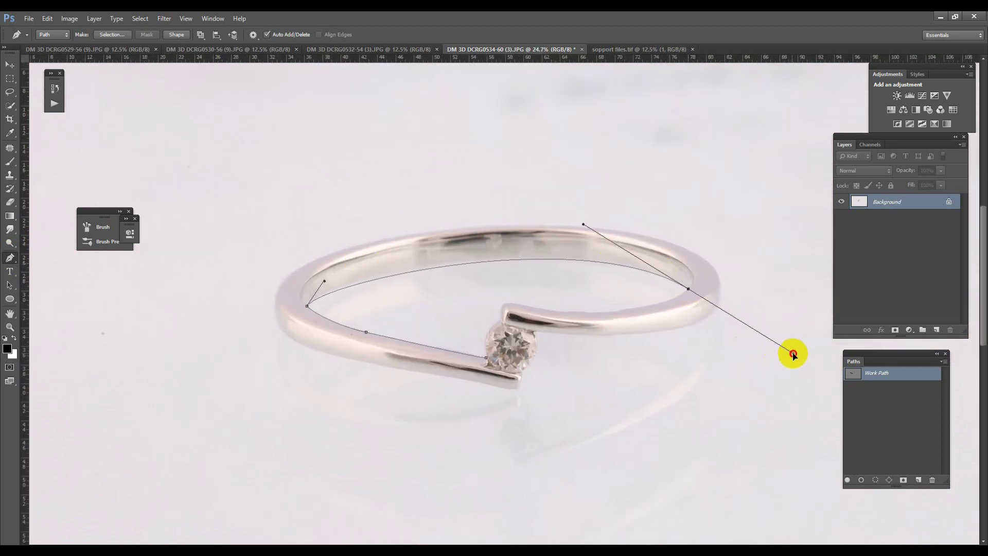
{"action": "left_click_drag", "start_coordinate": [678, 311], "coordinate": [669, 308]}
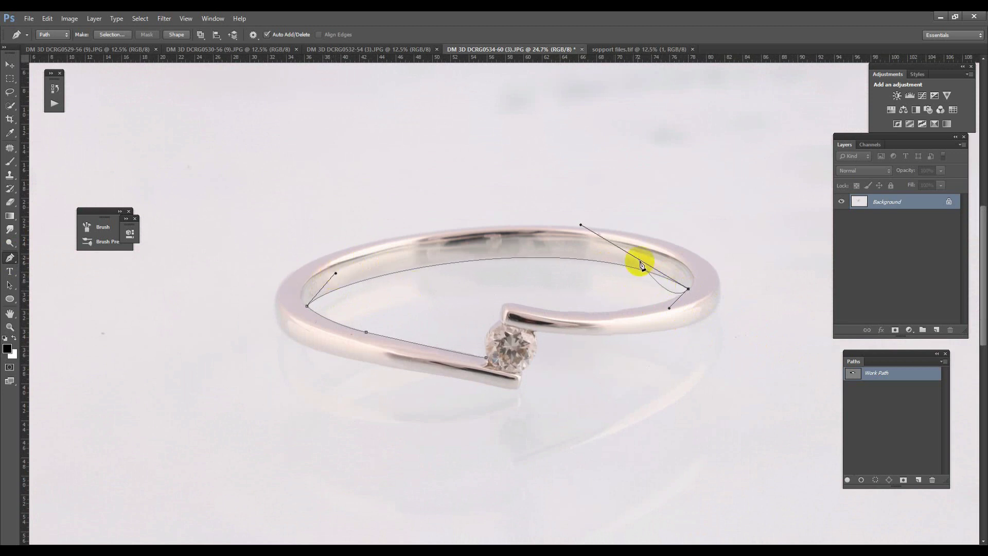
{"action": "left_click_drag", "start_coordinate": [581, 227], "coordinate": [577, 232]}
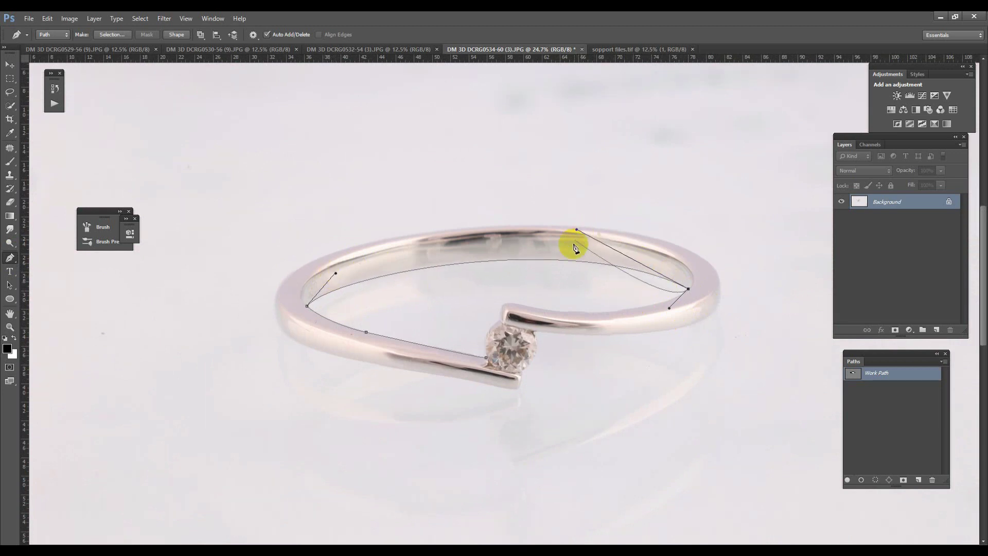
{"action": "scroll", "coordinate": [576, 248], "scroll_direction": "up", "scroll_amount": 2}
{"action": "scroll", "coordinate": [592, 320], "scroll_direction": "up", "scroll_amount": 2}
{"action": "scroll", "coordinate": [537, 317], "scroll_direction": "up", "scroll_amount": 2}
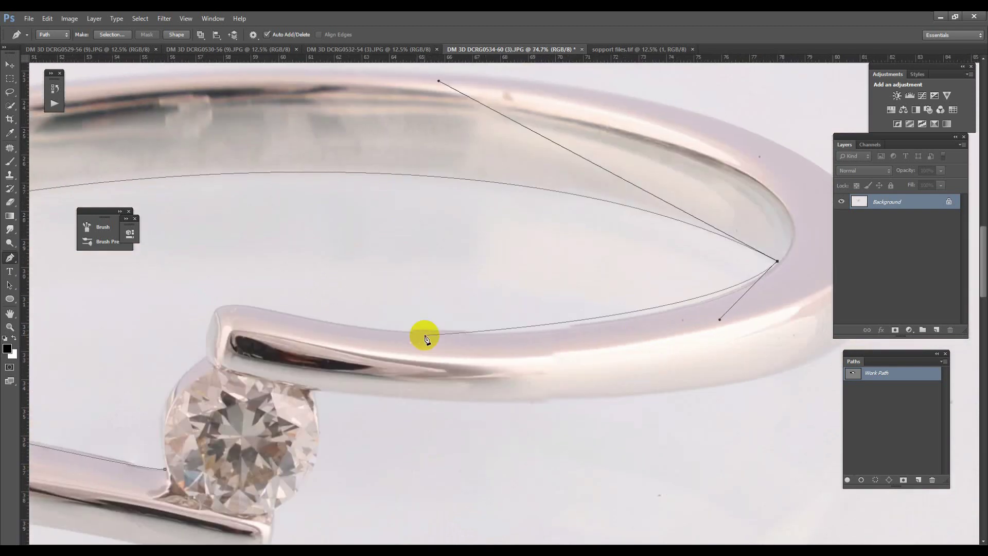
{"action": "left_click_drag", "start_coordinate": [412, 332], "coordinate": [316, 326]}
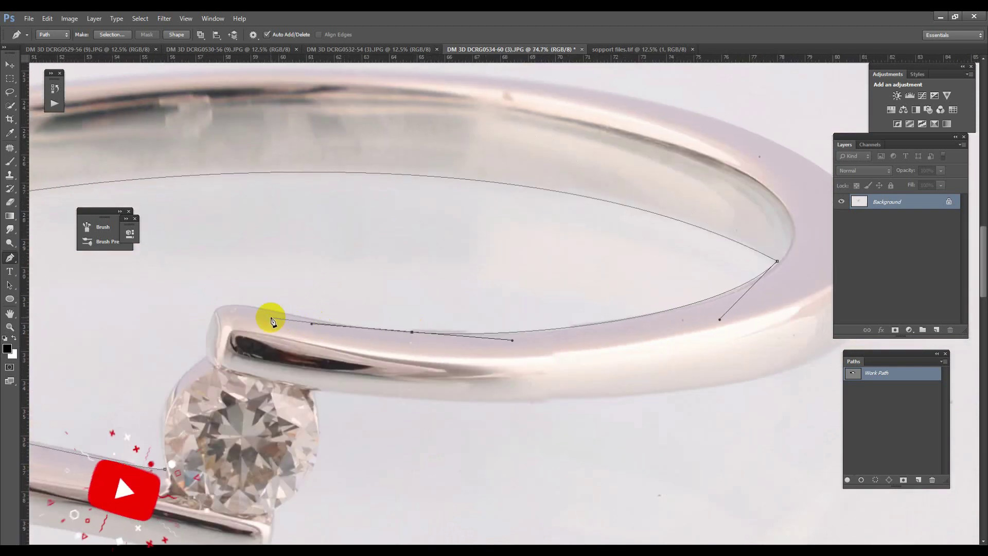
{"action": "mouse_move", "coordinate": [239, 307]}
{"action": "left_mouse_down"}
{"action": "mouse_move", "coordinate": [380, 311]}
{"action": "mouse_move", "coordinate": [335, 317]}
{"action": "mouse_move", "coordinate": [344, 318]}
{"action": "left_mouse_up"}
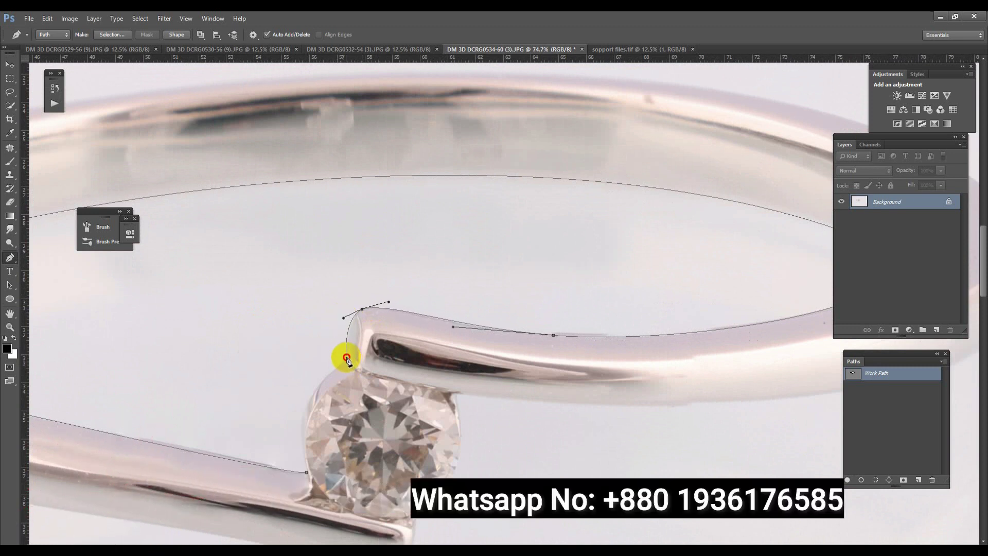
Step: Curve the path around the diamond's left side, breaking handles for a sharp right corner
{"action": "left_click_drag", "start_coordinate": [322, 368], "coordinate": [320, 369]}
{"action": "left_click_drag", "start_coordinate": [307, 472], "coordinate": [333, 520]}
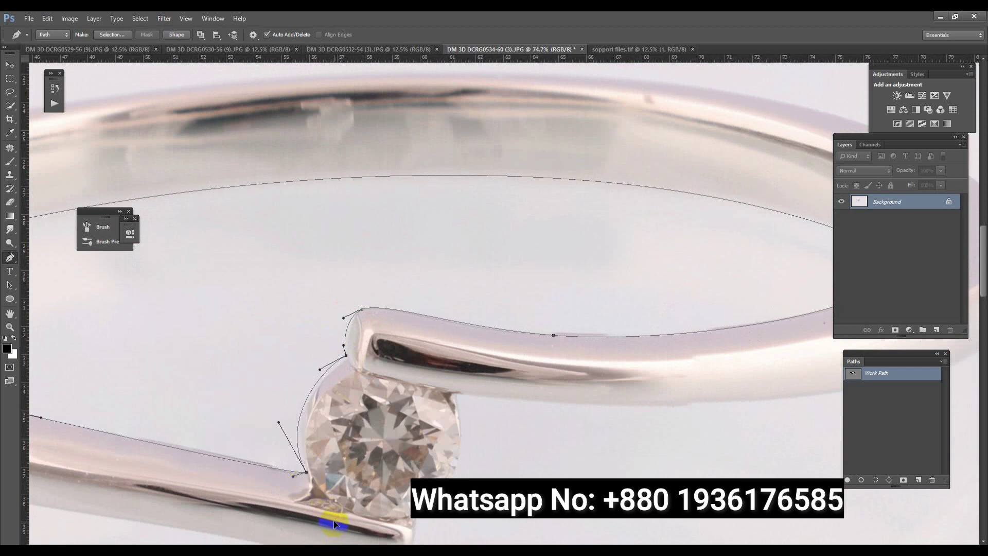
{"action": "left_click", "coordinate": [346, 355], "text": "ctrl"}
{"action": "left_click_drag", "start_coordinate": [458, 395], "coordinate": [468, 442]}
{"action": "scroll", "coordinate": [467, 422], "scroll_direction": "down", "scroll_amount": 5}
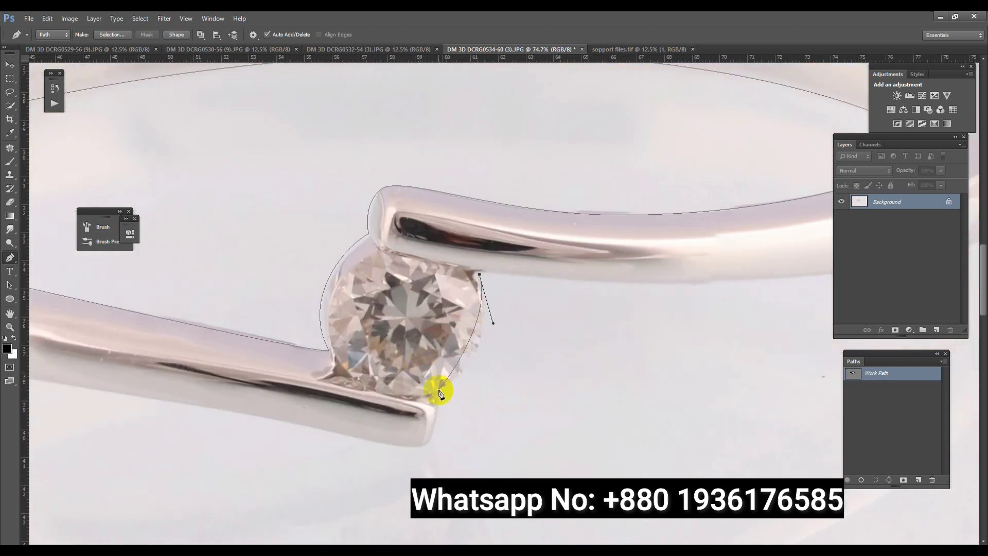
{"action": "left_click_drag", "start_coordinate": [391, 405], "coordinate": [440, 434]}
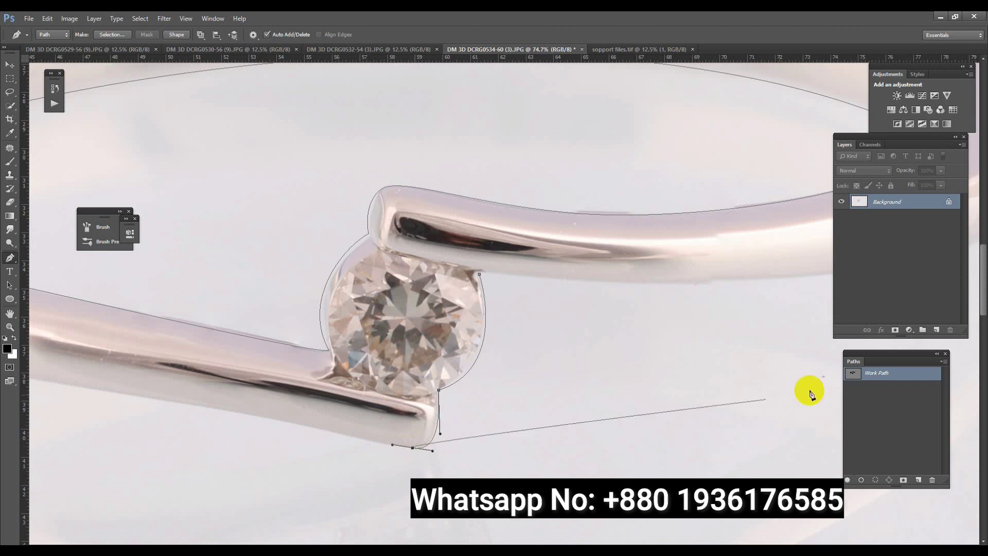
{"action": "mouse_move", "coordinate": [178, 412]}
{"action": "left_mouse_down"}
{"action": "mouse_move", "coordinate": [349, 448]}
{"action": "mouse_move", "coordinate": [193, 427]}
{"action": "mouse_move", "coordinate": [343, 472]}
{"action": "left_mouse_up"}
Step: Trace the ring's outer left bend and top edge with curved anchors
{"action": "left_click_drag", "start_coordinate": [184, 365], "coordinate": [395, 359]}
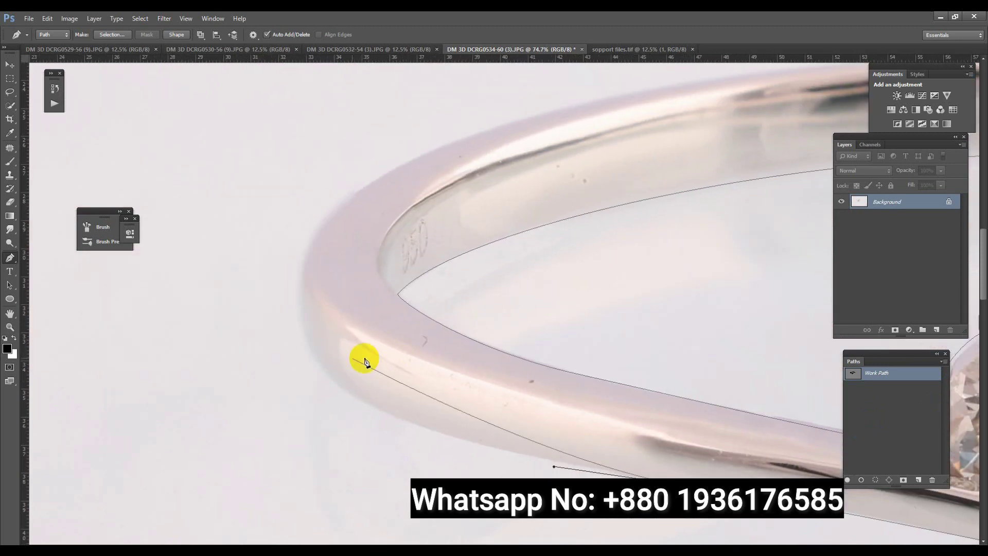
{"action": "left_click_drag", "start_coordinate": [317, 362], "coordinate": [281, 294]}
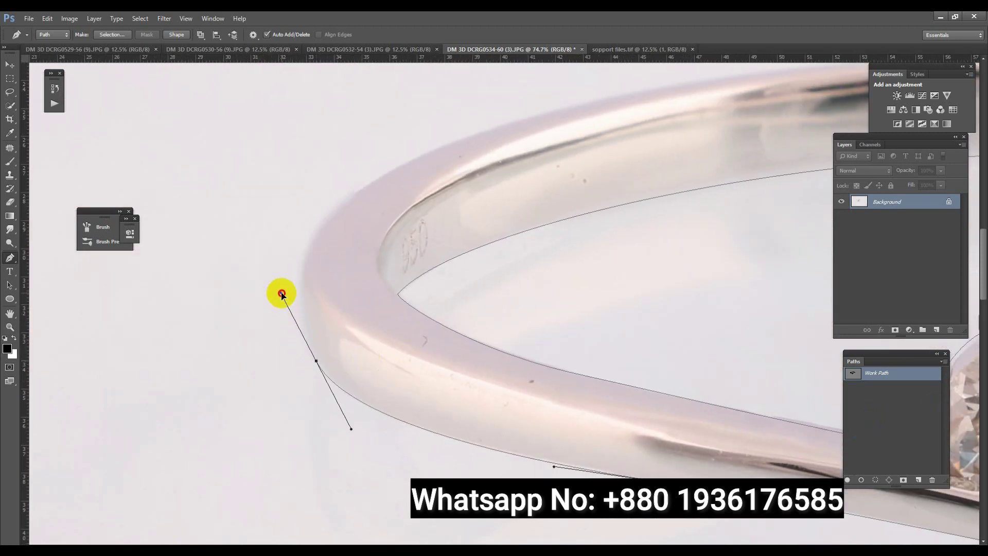
{"action": "left_click_drag", "start_coordinate": [440, 187], "coordinate": [331, 287]}
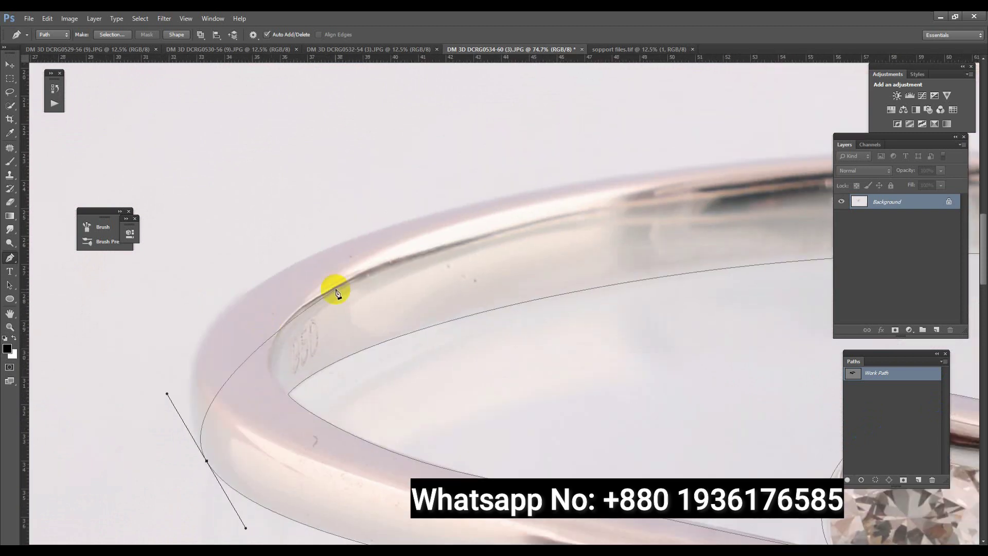
{"action": "left_click_drag", "start_coordinate": [416, 219], "coordinate": [669, 145]}
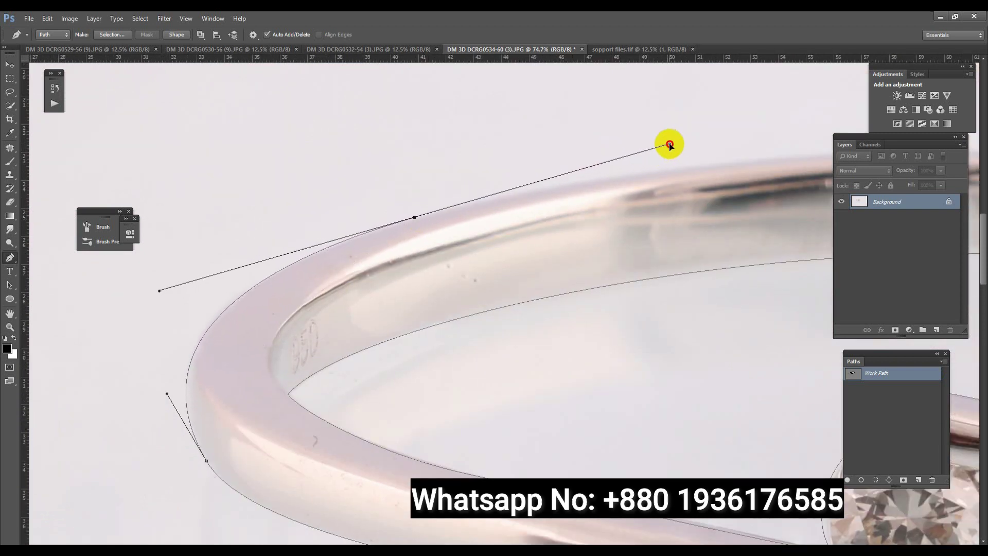
{"action": "scroll", "coordinate": [520, 237], "scroll_direction": "down", "scroll_amount": 3}
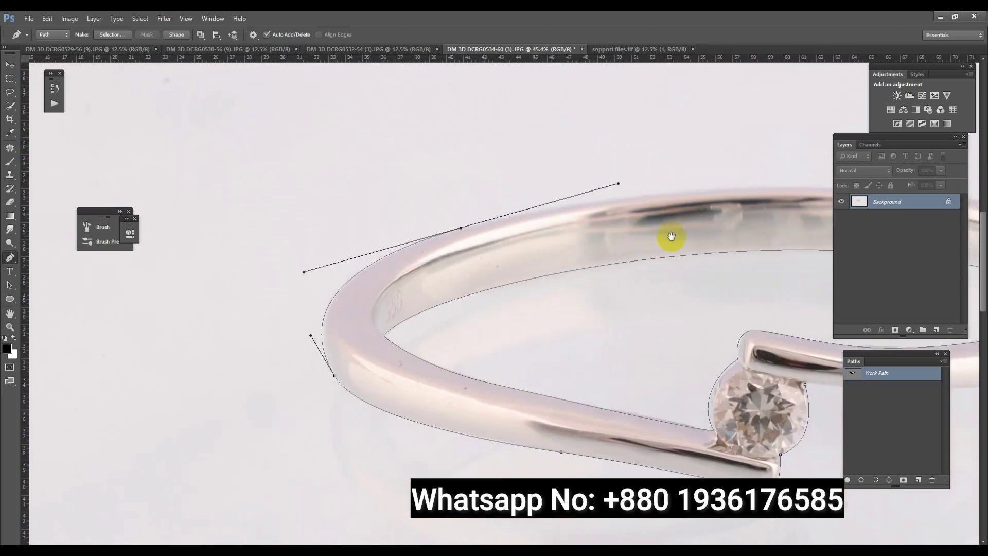
{"action": "left_click_drag", "start_coordinate": [673, 238], "coordinate": [330, 266]}
{"action": "left_click_drag", "start_coordinate": [612, 228], "coordinate": [746, 260]}
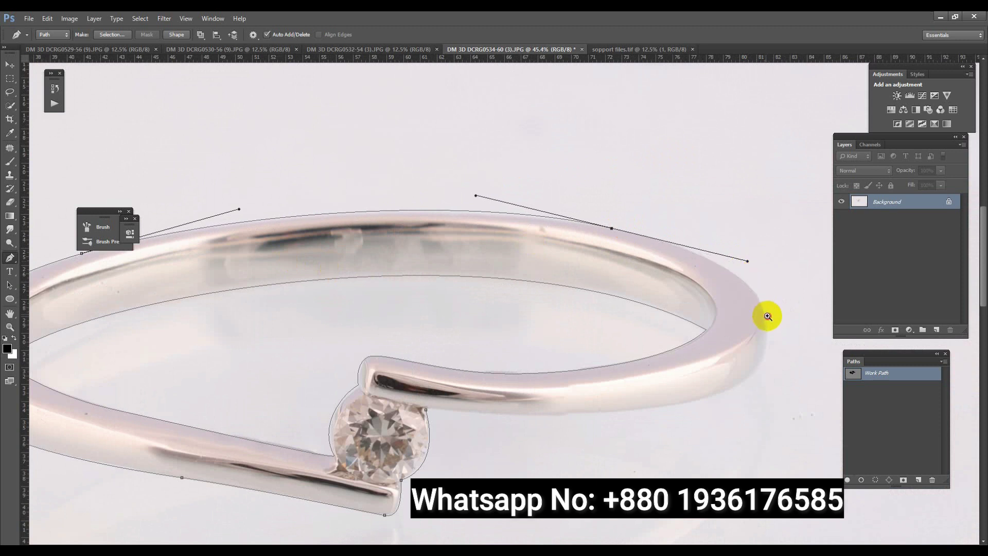
{"action": "scroll", "coordinate": [768, 316], "scroll_direction": "up", "scroll_amount": 3}
Step: Continue around the right bend and lower edge, closing the path at its starting anchor
{"action": "left_click_drag", "start_coordinate": [768, 320], "coordinate": [777, 363]}
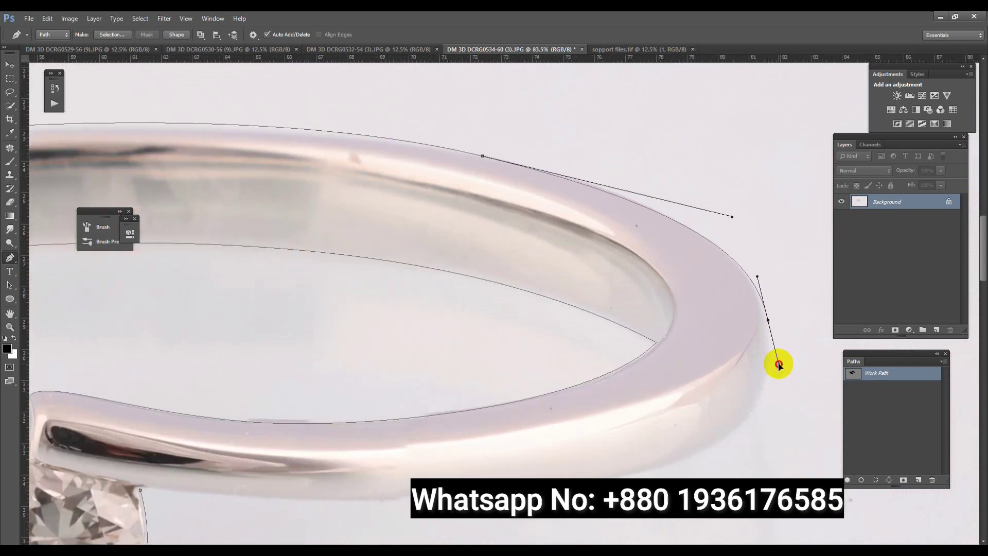
{"action": "scroll", "coordinate": [721, 355], "scroll_direction": "down", "scroll_amount": 2}
{"action": "scroll", "coordinate": [661, 339], "scroll_direction": "down", "scroll_amount": 3}
{"action": "left_click_drag", "start_coordinate": [653, 329], "coordinate": [535, 360]}
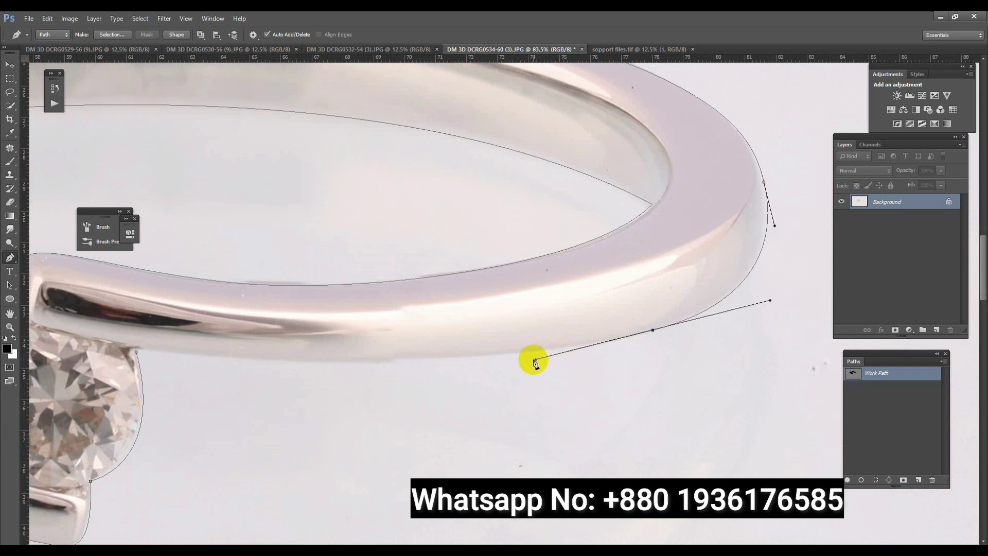
{"action": "scroll", "coordinate": [463, 357], "scroll_direction": "left", "scroll_amount": 2}
{"action": "scroll", "coordinate": [370, 355], "scroll_direction": "left", "scroll_amount": 2}
{"action": "left_click_drag", "start_coordinate": [251, 354], "coordinate": [81, 329]}
{"action": "left_click", "coordinate": [266, 408], "text": "alt"}
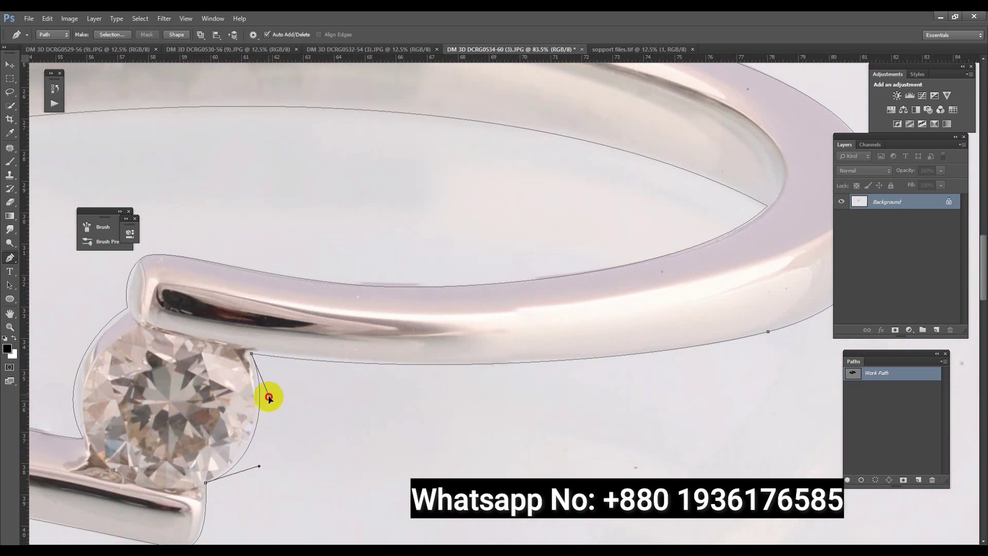
Step: Add an anchor on the ring's top-right outer edge
{"action": "scroll", "coordinate": [325, 350], "scroll_direction": "down", "scroll_amount": 3}
{"action": "scroll", "coordinate": [309, 325], "scroll_direction": "up", "scroll_amount": 3}
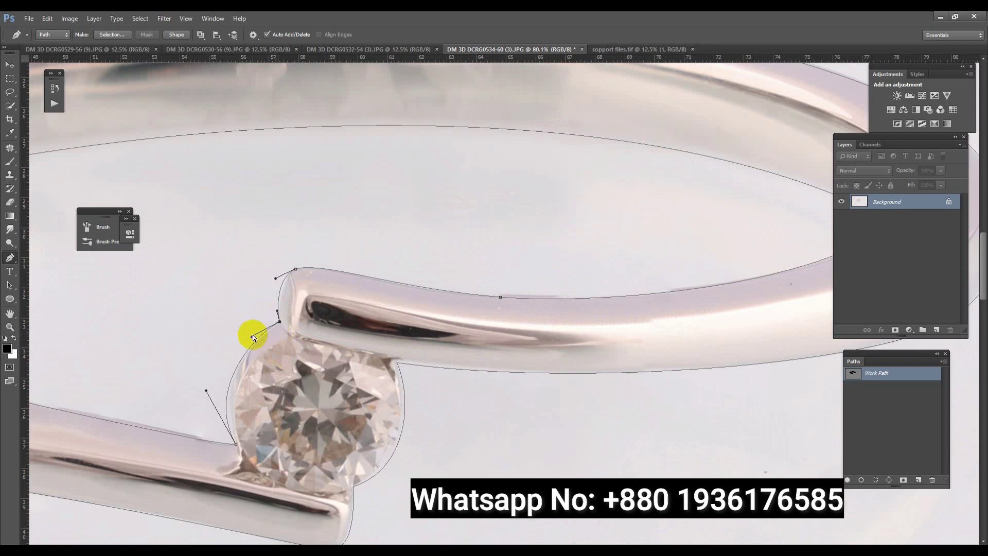
{"action": "scroll", "coordinate": [394, 278], "scroll_direction": "down", "scroll_amount": 3}
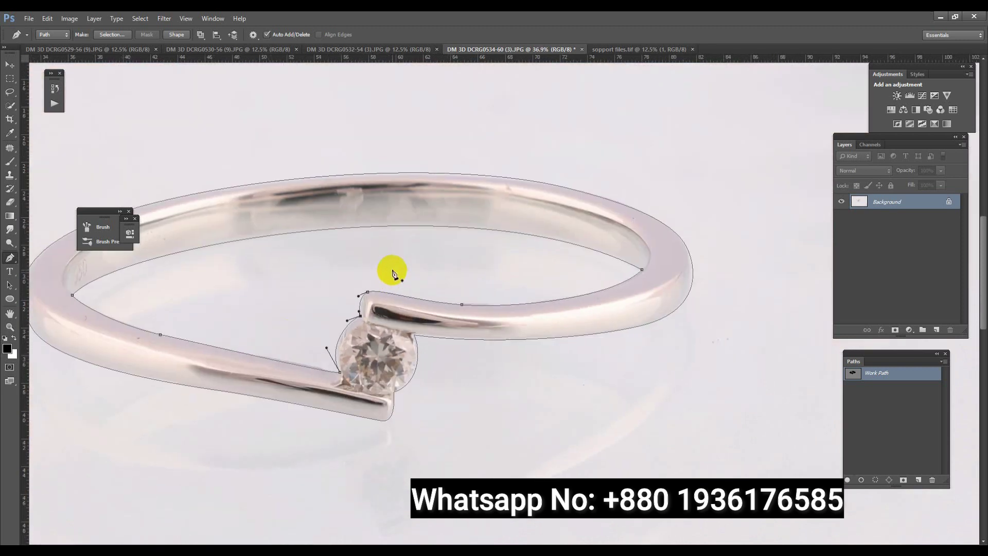
{"action": "scroll", "coordinate": [520, 289], "scroll_direction": "down", "scroll_amount": 3}
{"action": "scroll", "coordinate": [574, 261], "scroll_direction": "up", "scroll_amount": 2}
{"action": "left_click_drag", "start_coordinate": [542, 226], "coordinate": [589, 242]}
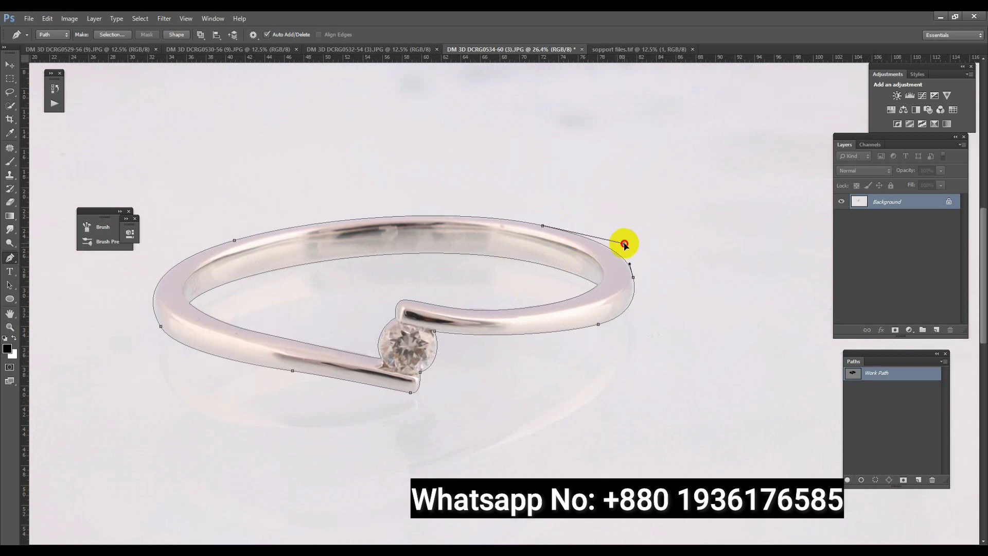
Step: Save the work path as Path 1 and load it as a selection feathered 0.07 px
{"action": "double_click", "coordinate": [891, 373]}
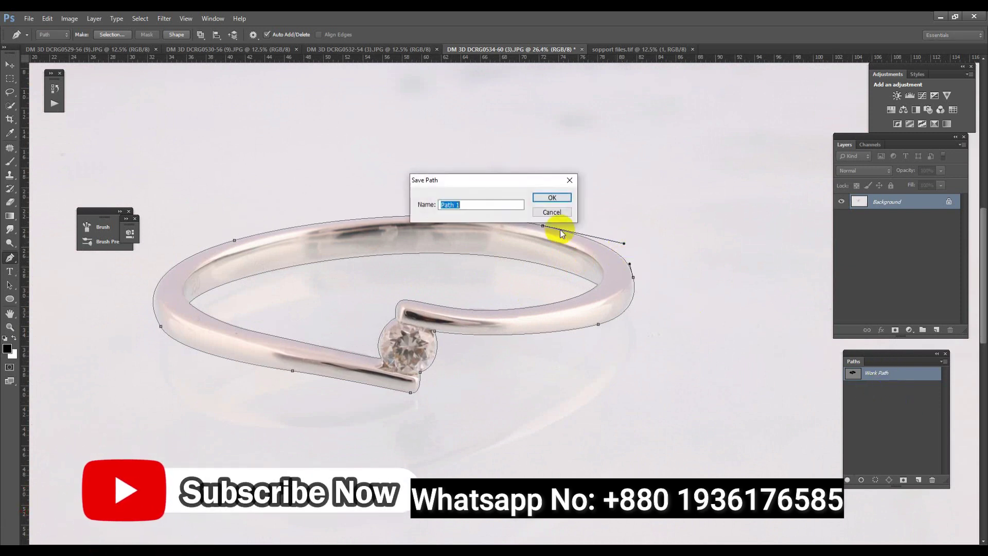
{"action": "left_click", "coordinate": [551, 197]}
{"action": "key", "text": "ctrl+Return"}
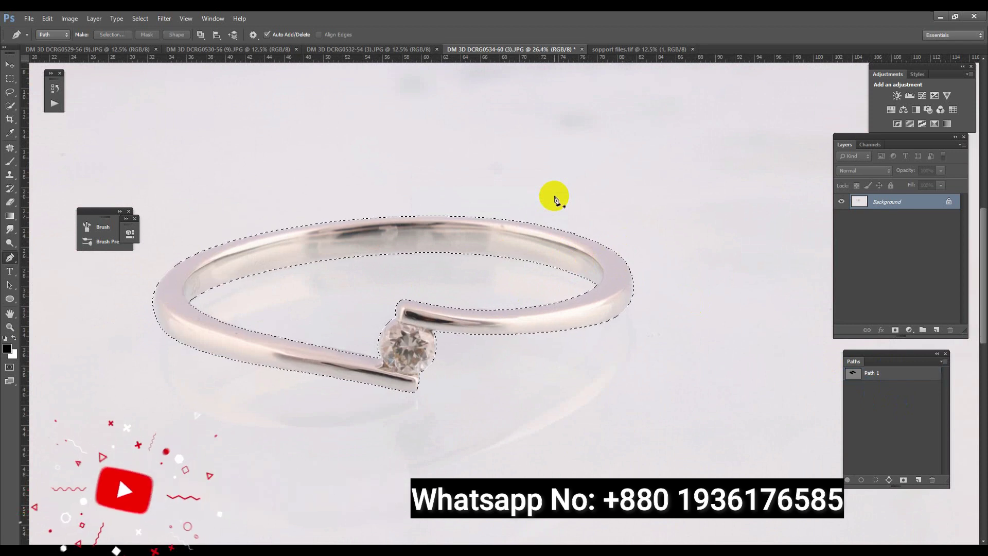
{"action": "key", "text": "shift+F6"}
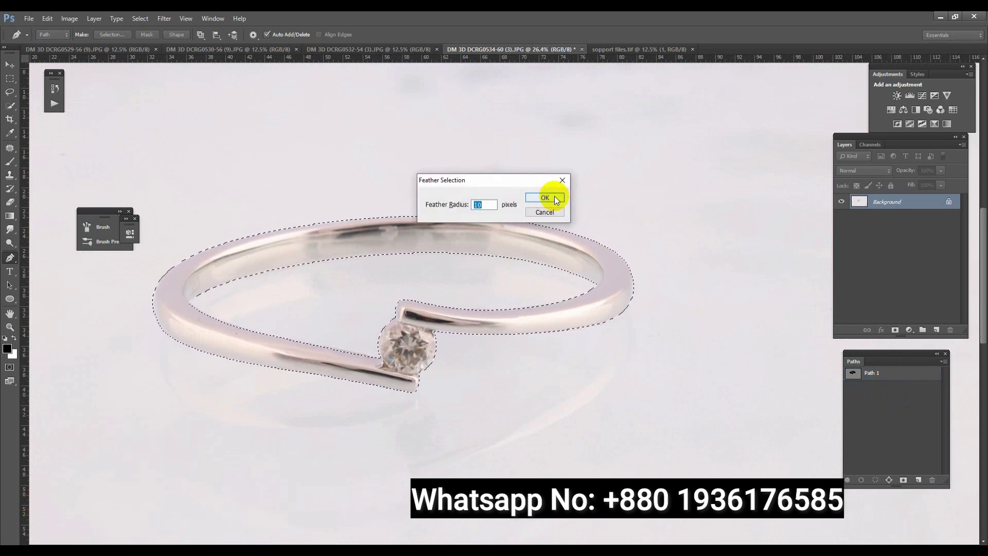
{"action": "type", "text": "0.07"}
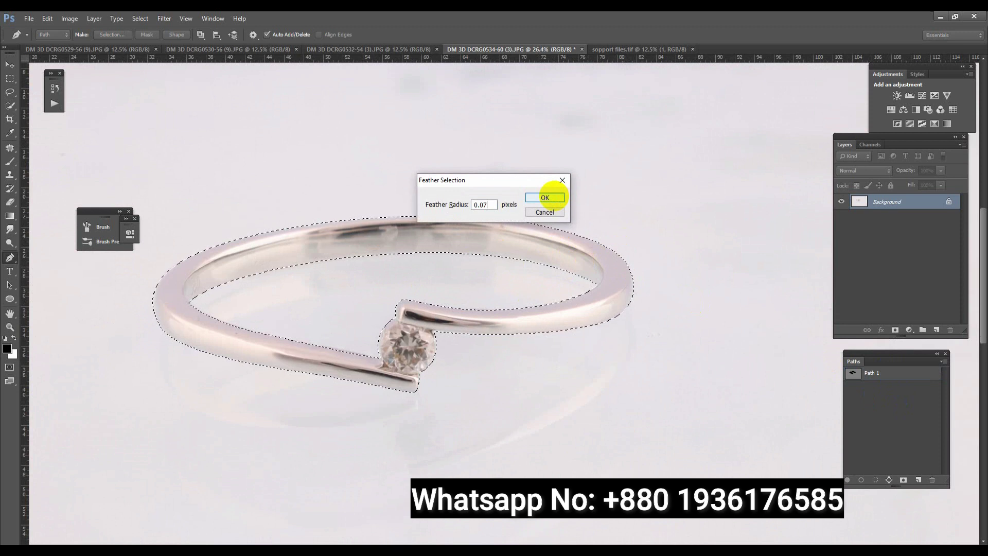
{"action": "left_click", "coordinate": [551, 197]}
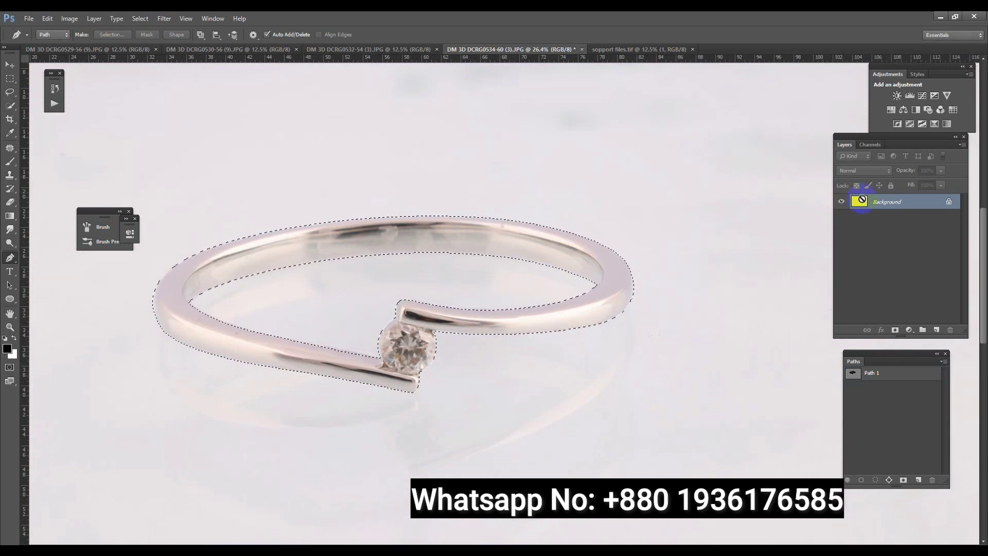
Step: Copy the ring to its own layer, fill Layer 1 with white, and save as PSD
{"action": "key", "text": "ctrl+j"}
{"action": "key", "text": "ctrl+j"}
{"action": "left_click", "coordinate": [900, 222]}
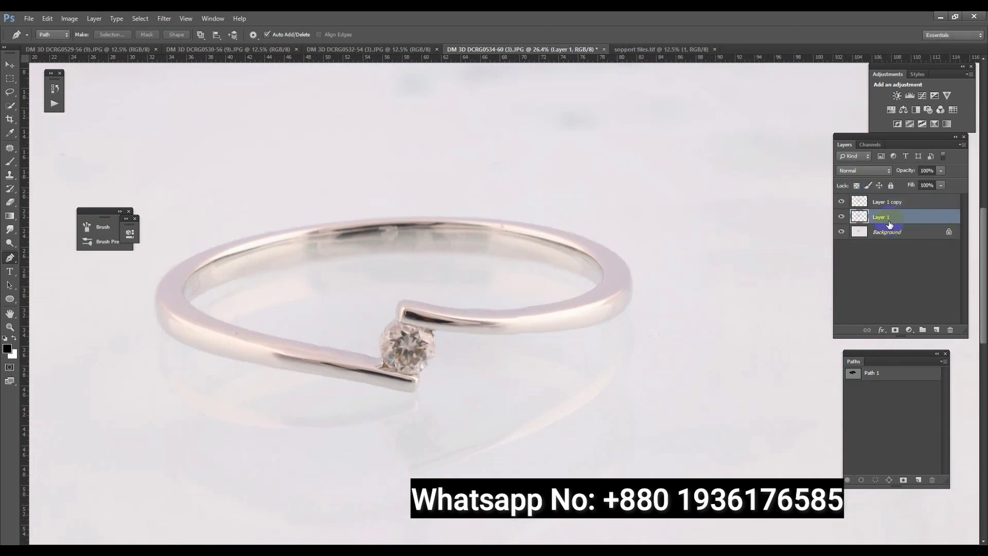
{"action": "key", "text": "ctrl+BackSpace"}
{"action": "key", "text": "ctrl+shift+s"}
{"action": "key", "text": "Return"}
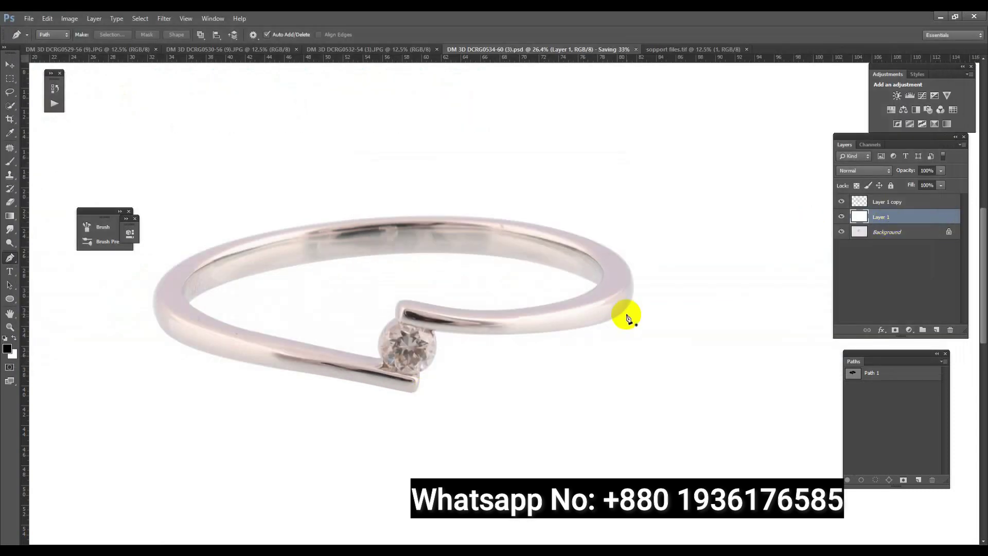
{"action": "key", "text": "ctrl+shift+alt+n"}
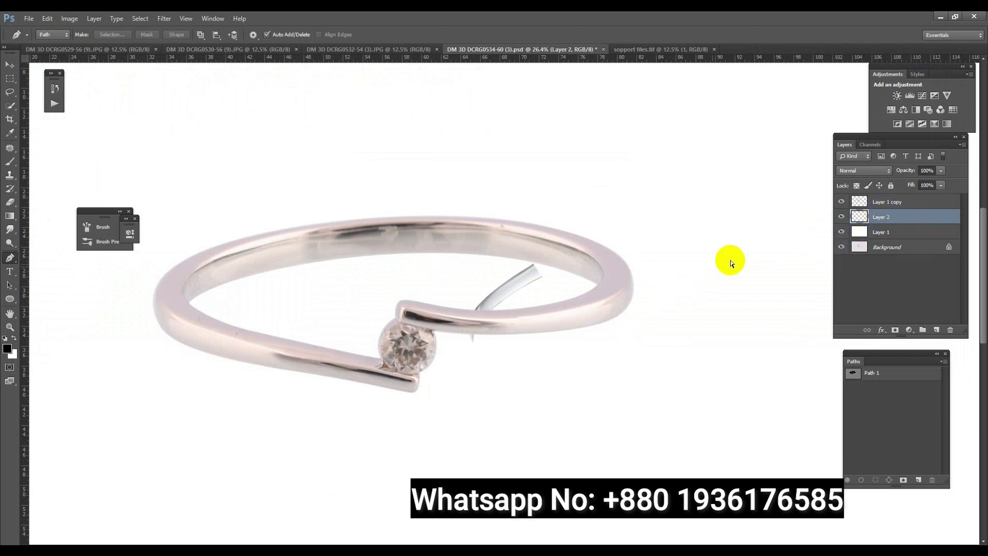
Step: Rotate the pasted silver piece about -151° and move Layer 2 above Layer 1 copy
{"action": "key", "text": "ctrl+t"}
{"action": "left_click_drag", "start_coordinate": [611, 298], "coordinate": [456, 296]}
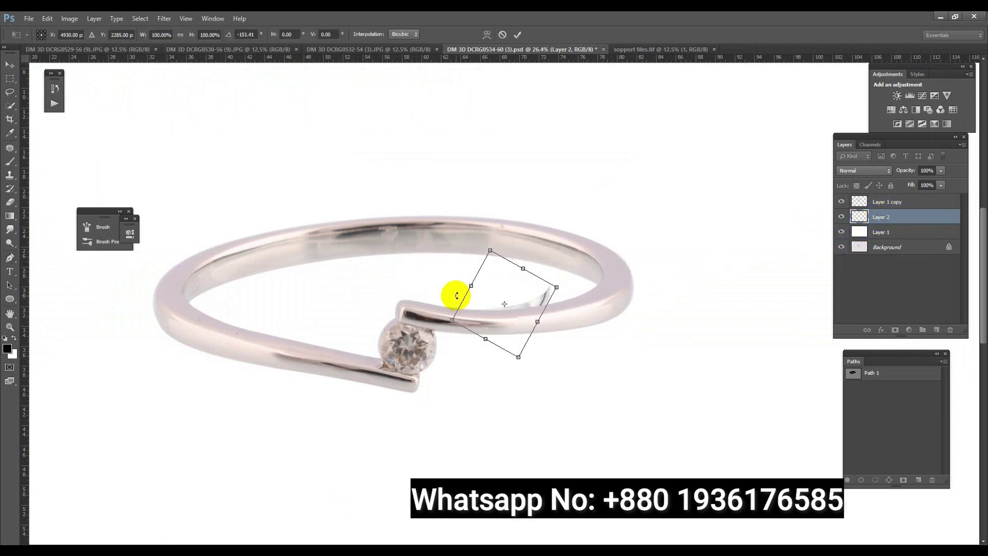
{"action": "key", "text": "Return"}
{"action": "left_click_drag", "start_coordinate": [926, 219], "coordinate": [919, 205]}
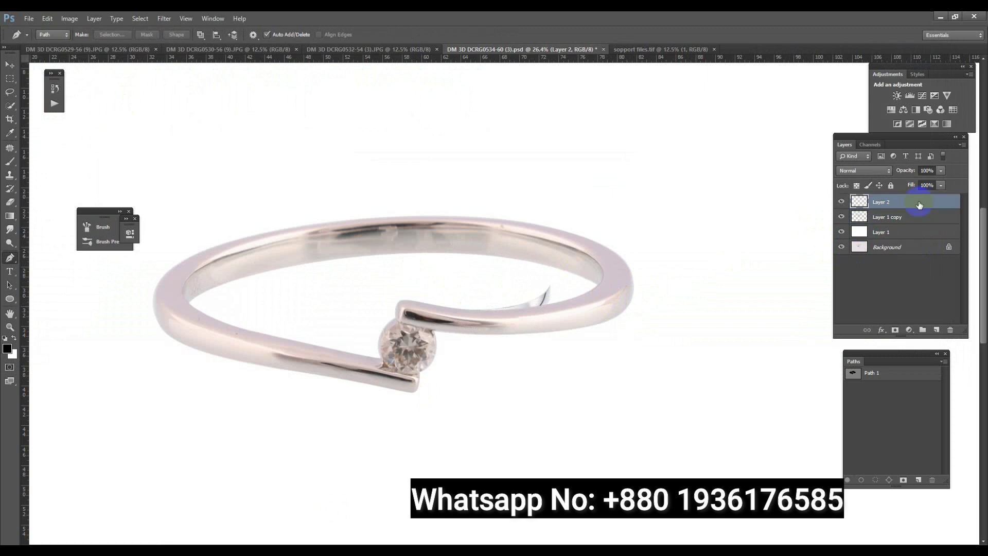
Step: Rotate and stretch the silver piece over the ring's upper band
{"action": "key", "text": "ctrl+t"}
{"action": "mouse_move", "coordinate": [563, 309]}
{"action": "left_mouse_down"}
{"action": "mouse_move", "coordinate": [606, 335]}
{"action": "mouse_move", "coordinate": [574, 342]}
{"action": "mouse_move", "coordinate": [629, 314]}
{"action": "mouse_move", "coordinate": [679, 315]}
{"action": "left_mouse_up"}
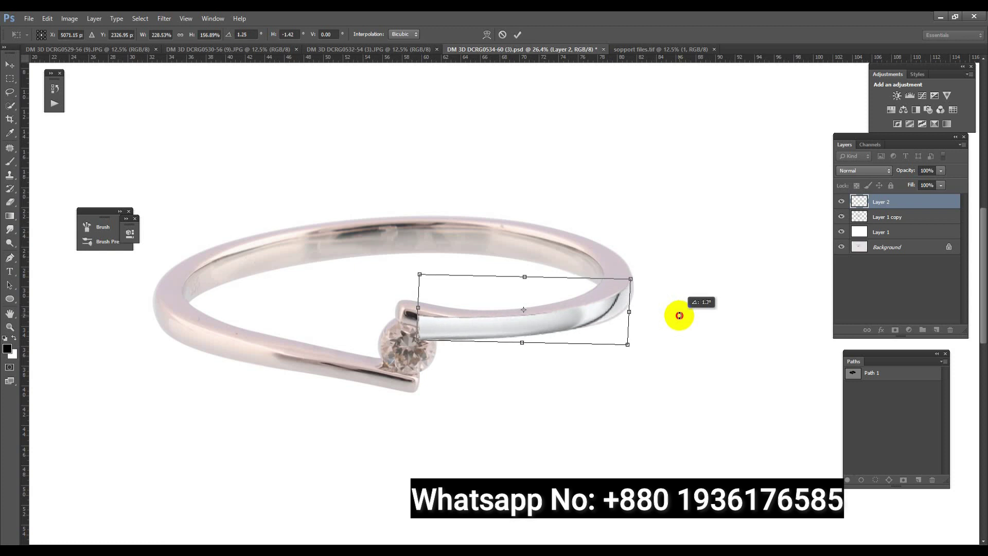
{"action": "key", "text": "Return"}
{"action": "scroll", "coordinate": [569, 327], "scroll_direction": "up", "scroll_amount": 3}
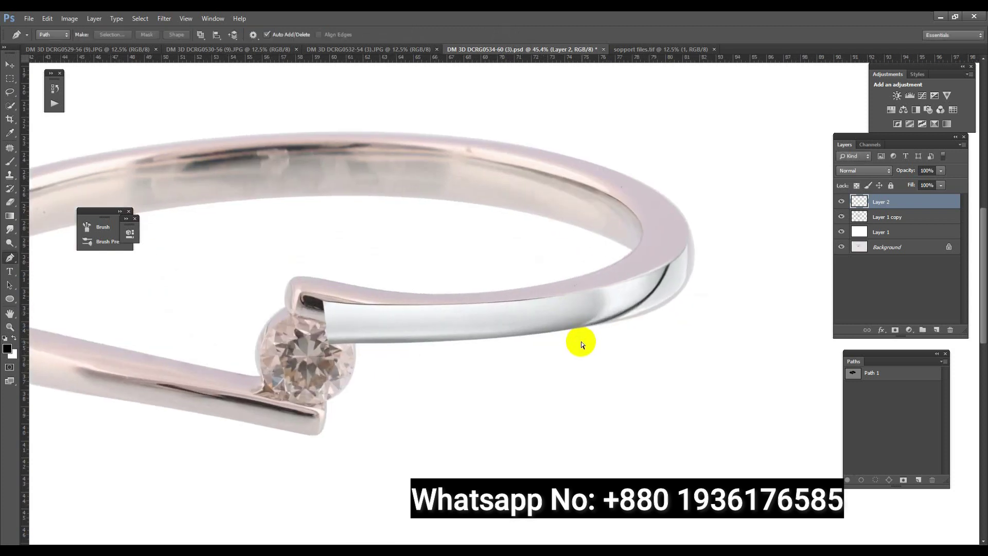
{"action": "key", "text": "ctrl+t"}
Step: Warp the silver piece's corner and lower edge to fit the band near the diamond
{"action": "right_click", "coordinate": [498, 318]}
{"action": "left_click", "coordinate": [523, 393]}
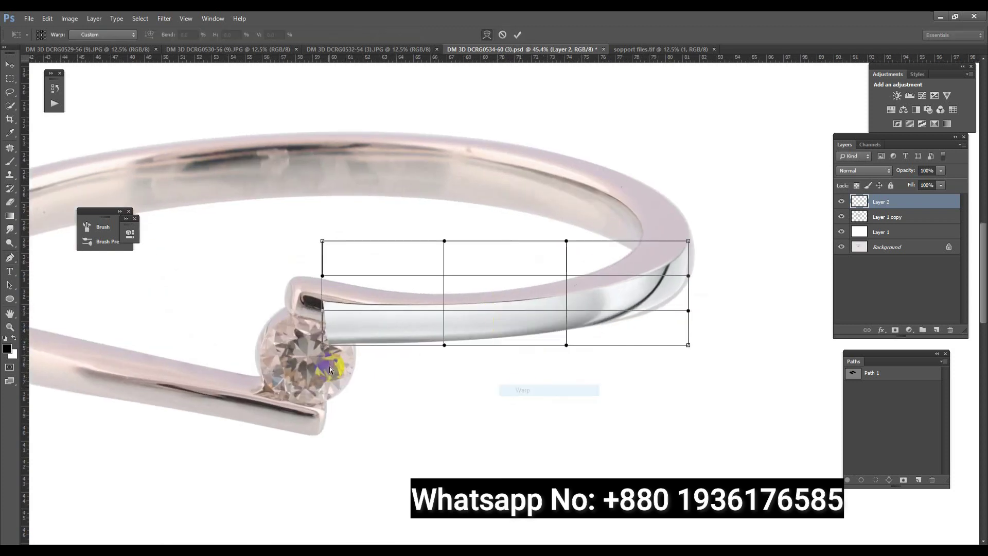
{"action": "mouse_move", "coordinate": [322, 345]}
{"action": "left_mouse_down"}
{"action": "mouse_move", "coordinate": [293, 309]}
{"action": "mouse_move", "coordinate": [289, 319]}
{"action": "mouse_move", "coordinate": [278, 313]}
{"action": "mouse_move", "coordinate": [311, 292]}
{"action": "left_mouse_up"}
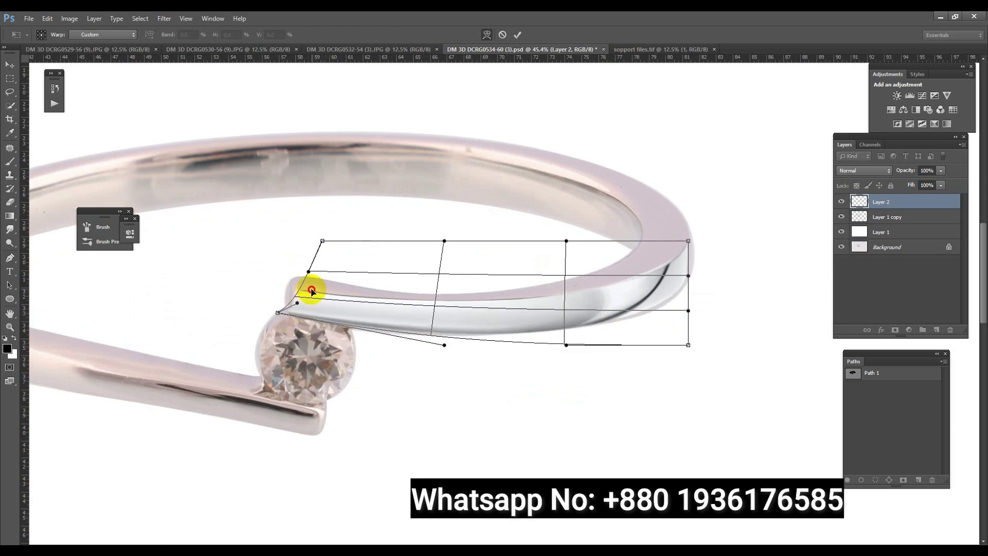
{"action": "left_click", "coordinate": [438, 330]}
{"action": "left_click_drag", "start_coordinate": [447, 271], "coordinate": [449, 284]}
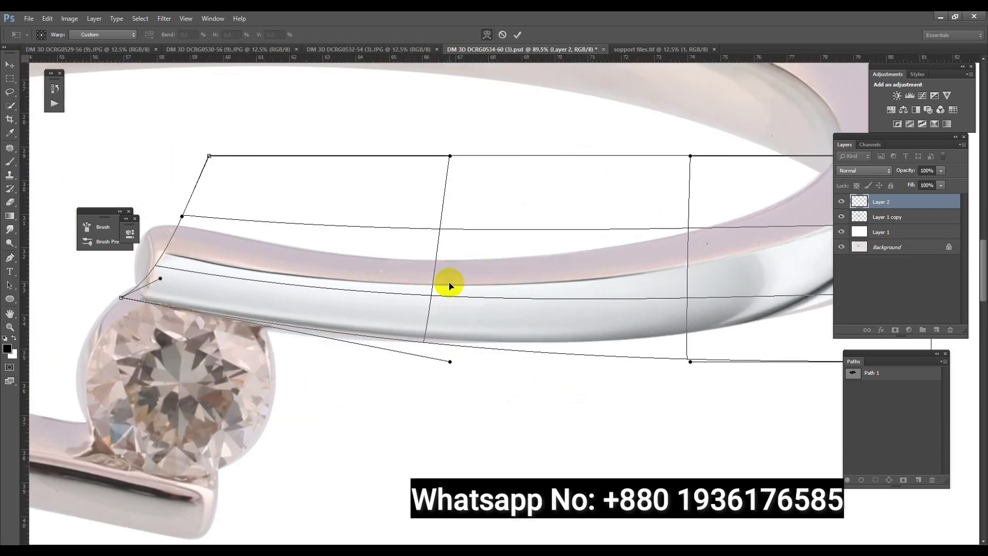
{"action": "mouse_move", "coordinate": [447, 363]}
{"action": "left_mouse_down"}
{"action": "mouse_move", "coordinate": [414, 366]}
{"action": "mouse_move", "coordinate": [422, 364]}
{"action": "left_mouse_up"}
{"action": "left_click_drag", "start_coordinate": [690, 362], "coordinate": [679, 349]}
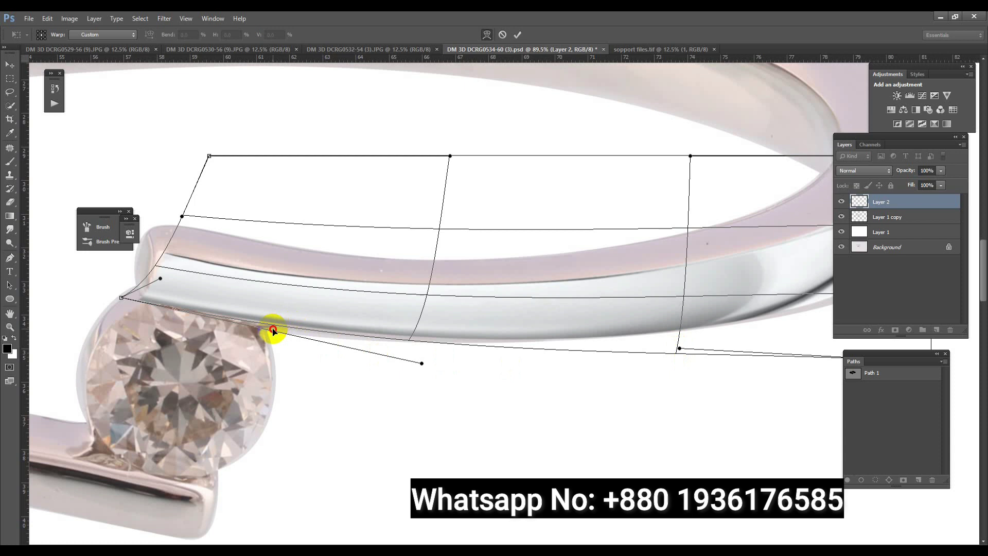
{"action": "left_click_drag", "start_coordinate": [273, 338], "coordinate": [239, 324]}
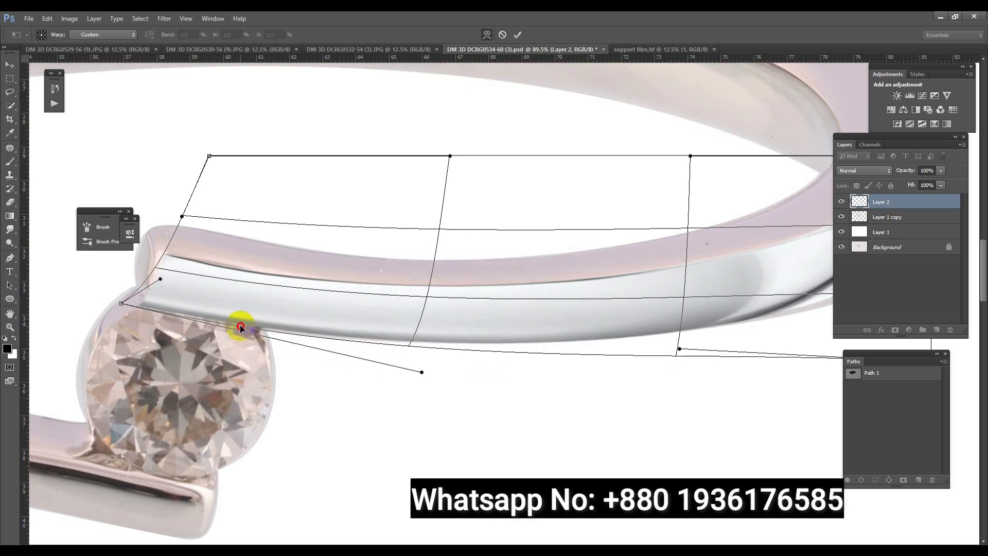
Step: Warp the piece's right edge and top-right corner onto the band's curved right end
{"action": "left_click_drag", "start_coordinate": [547, 314], "coordinate": [331, 302]}
{"action": "left_click_drag", "start_coordinate": [655, 276], "coordinate": [661, 301]}
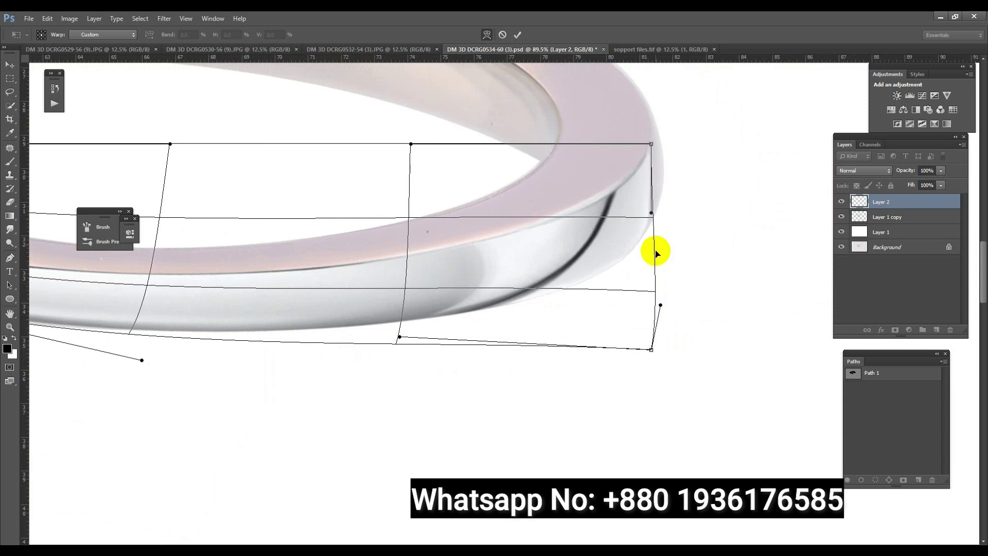
{"action": "left_click_drag", "start_coordinate": [652, 144], "coordinate": [658, 127]}
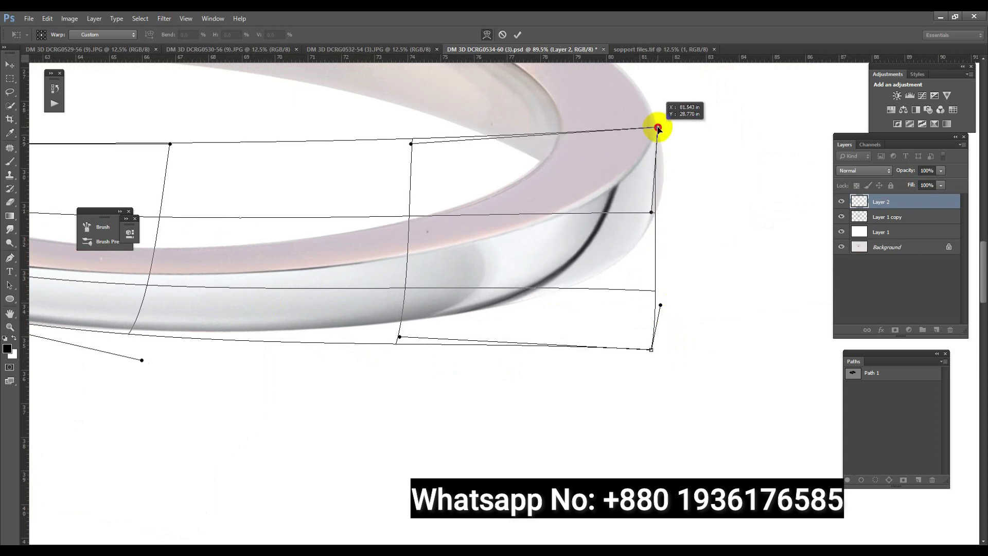
{"action": "left_click_drag", "start_coordinate": [662, 198], "coordinate": [672, 187]}
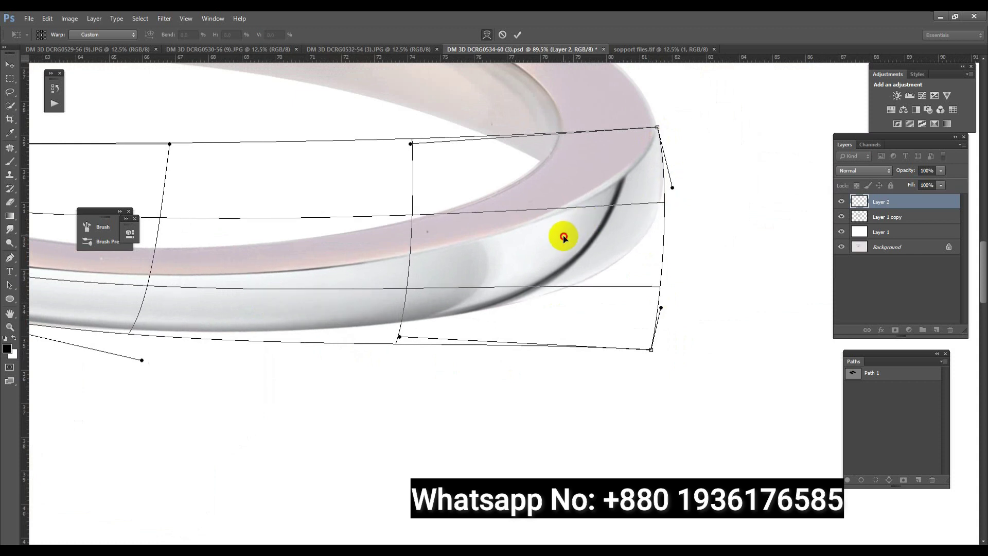
{"action": "left_click_drag", "start_coordinate": [369, 269], "coordinate": [592, 229]}
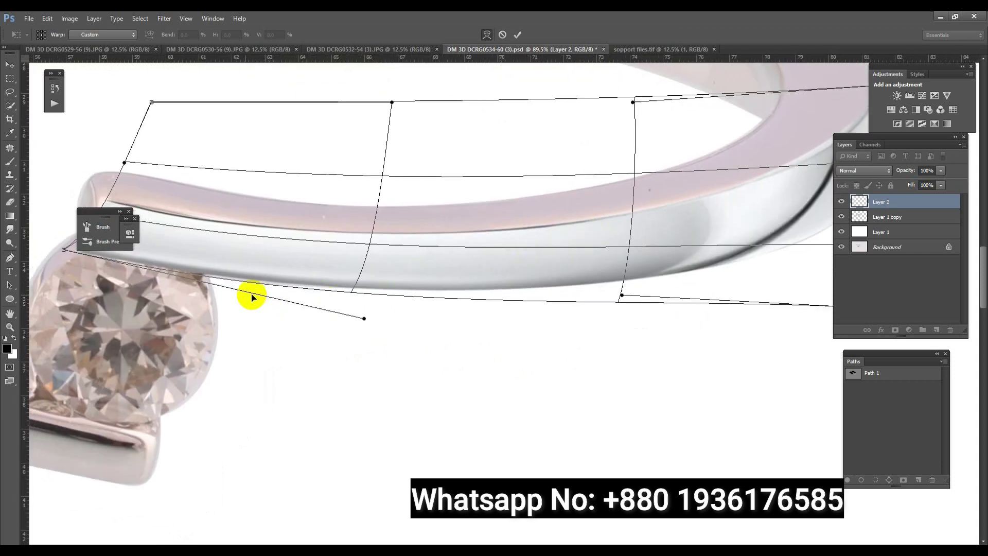
{"action": "left_click_drag", "start_coordinate": [252, 297], "coordinate": [360, 316]}
Step: Commit the warp and hide Layer 2's silver overlay
{"action": "key", "text": "Return"}
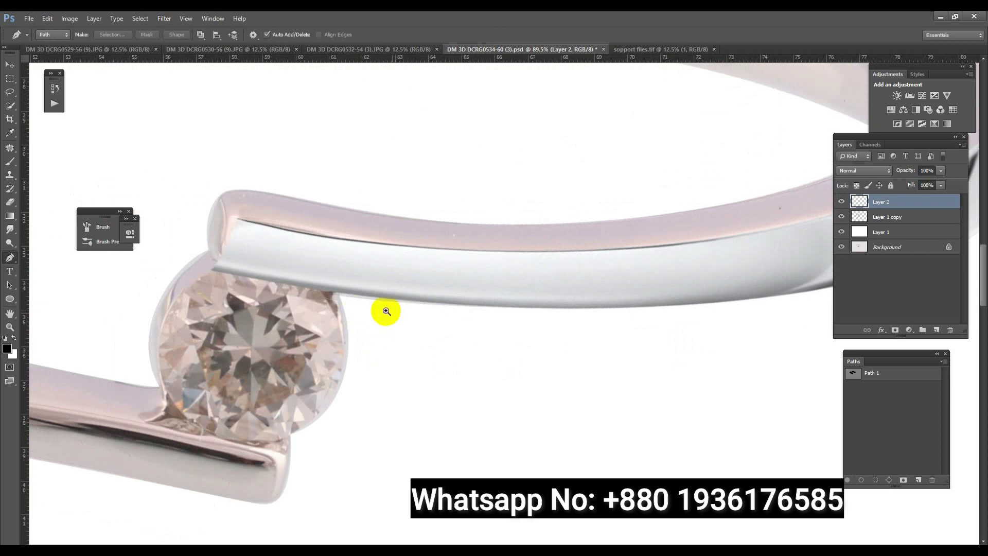
{"action": "scroll", "coordinate": [386, 308], "scroll_direction": "down", "scroll_amount": 3}
{"action": "scroll", "coordinate": [419, 242], "scroll_direction": "up", "scroll_amount": 2}
{"action": "scroll", "coordinate": [502, 287], "scroll_direction": "up", "scroll_amount": 1}
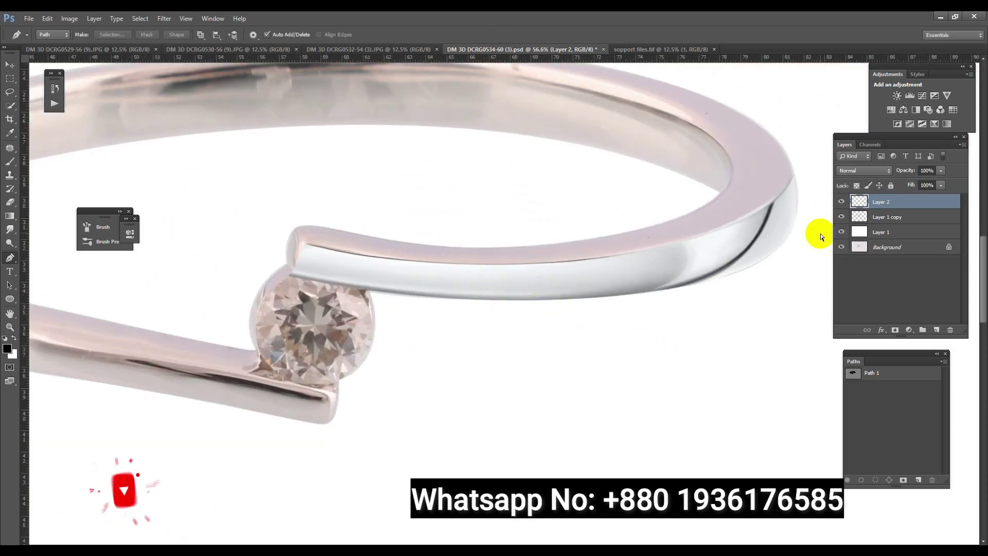
{"action": "left_click", "coordinate": [842, 201]}
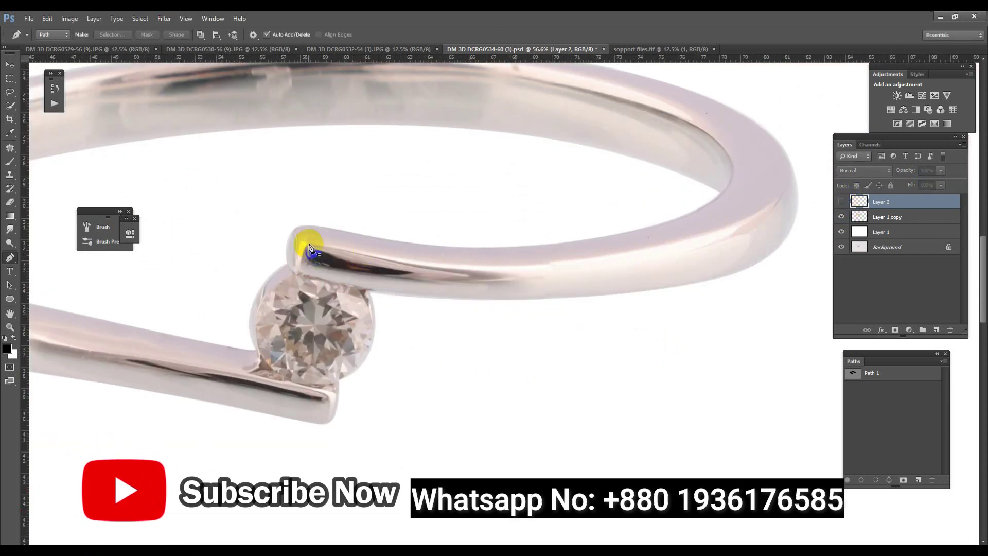
Step: Outline the band end beside the diamond as a closed path selection, then show Layer 2
{"action": "left_click", "coordinate": [299, 274]}
{"action": "left_click", "coordinate": [378, 295]}
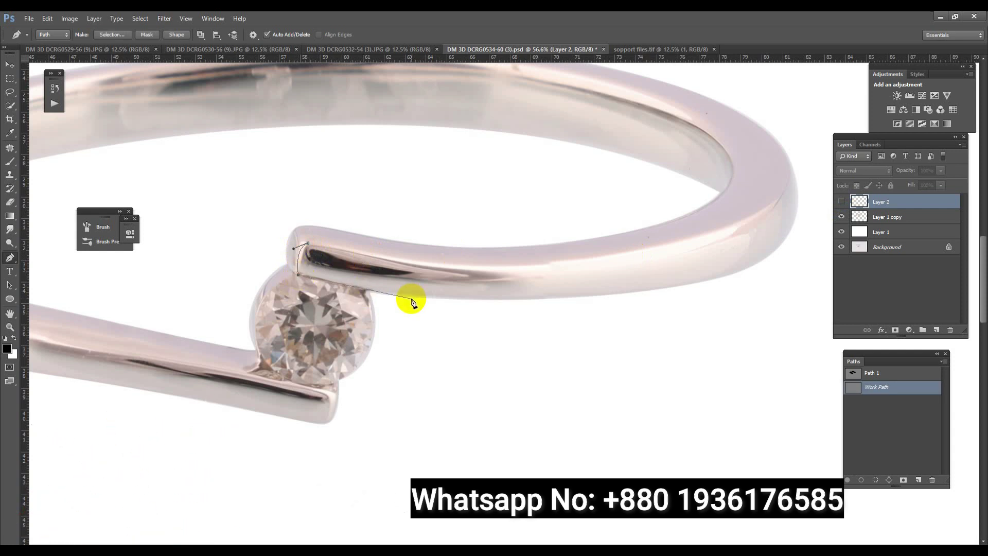
{"action": "left_click", "coordinate": [411, 299]}
{"action": "left_click", "coordinate": [431, 386]}
{"action": "left_click_drag", "start_coordinate": [199, 261], "coordinate": [225, 225]}
{"action": "left_click_drag", "start_coordinate": [283, 201], "coordinate": [301, 201]}
{"action": "left_click", "coordinate": [363, 209]}
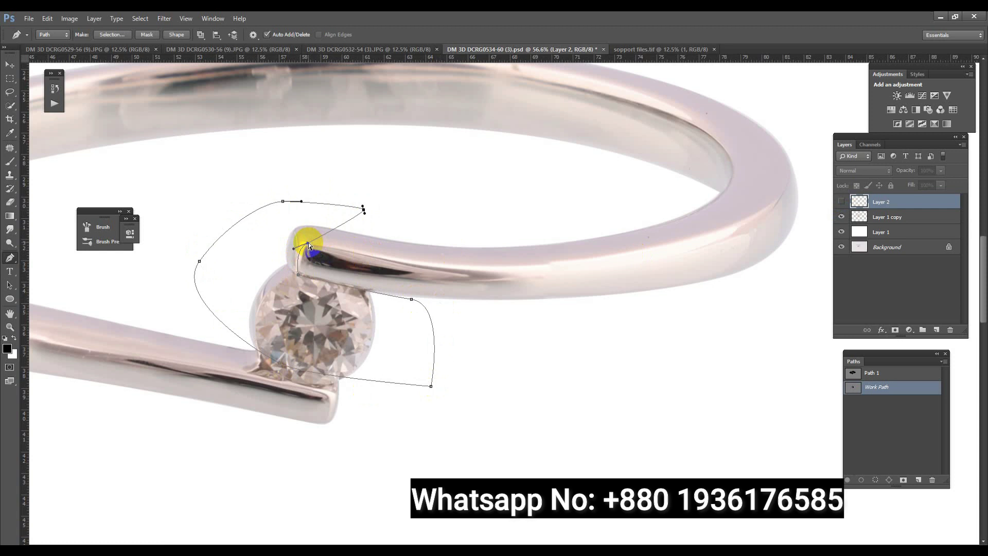
{"action": "key", "text": "ctrl+Return"}
{"action": "left_click", "coordinate": [842, 202]}
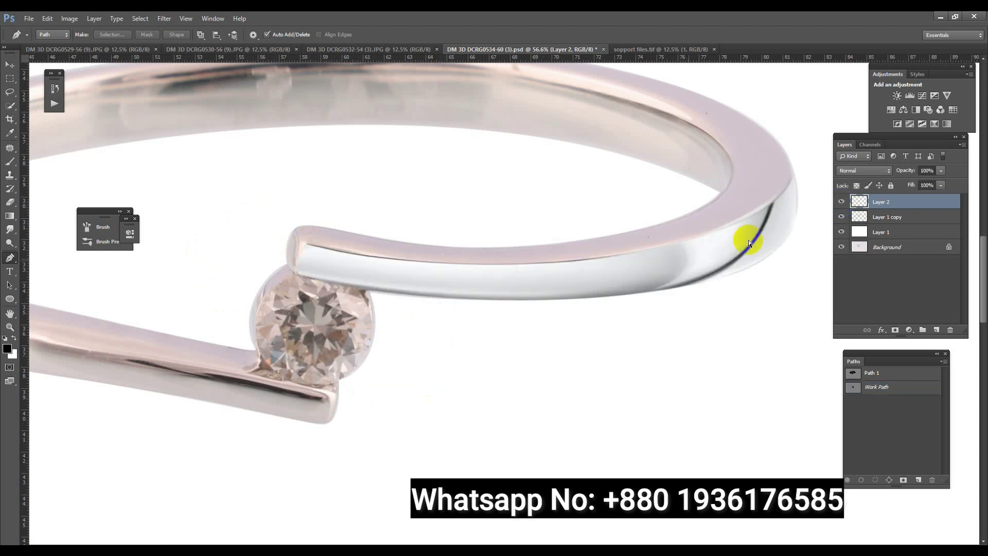
{"action": "scroll", "coordinate": [492, 322], "scroll_direction": "down", "scroll_amount": 2}
{"action": "scroll", "coordinate": [497, 309], "scroll_direction": "down", "scroll_amount": 1}
{"action": "left_click", "coordinate": [10, 64]}
Step: Drag a band copy onto the lower shank and trial a horizontal flip with a 7° tilt
{"action": "left_click_drag", "start_coordinate": [551, 287], "coordinate": [405, 334]}
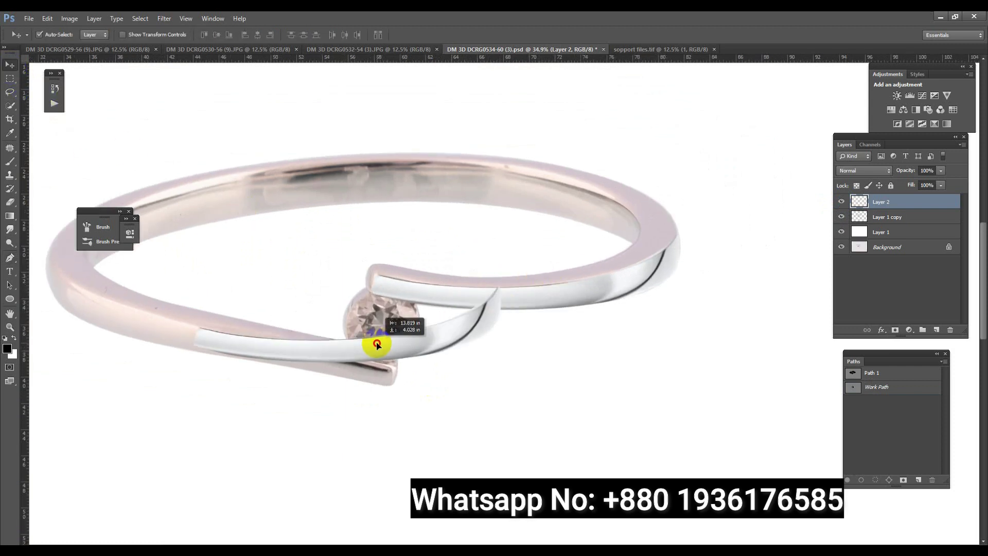
{"action": "key", "text": "ctrl+t"}
{"action": "right_click", "coordinate": [407, 335]}
{"action": "left_click", "coordinate": [461, 471]}
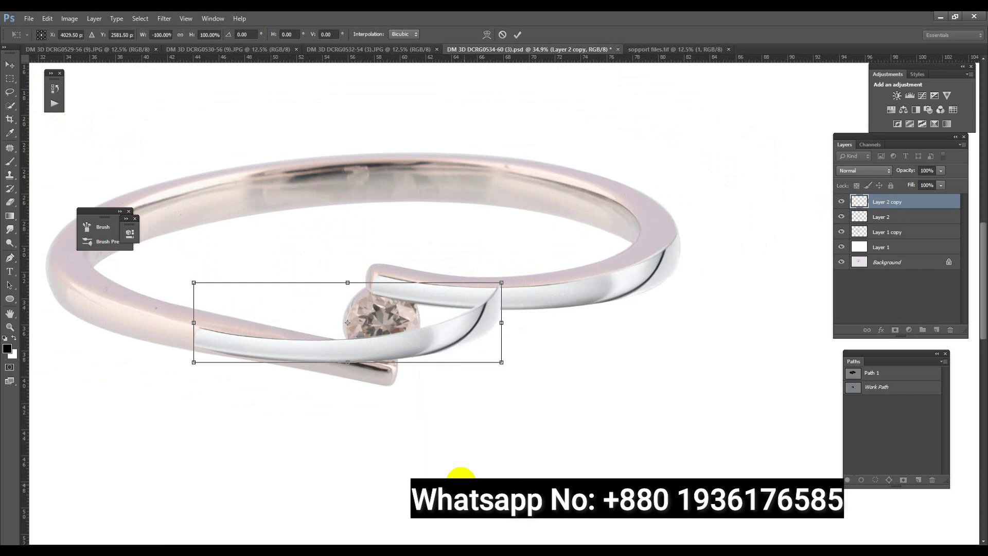
{"action": "left_click_drag", "start_coordinate": [396, 347], "coordinate": [249, 334]}
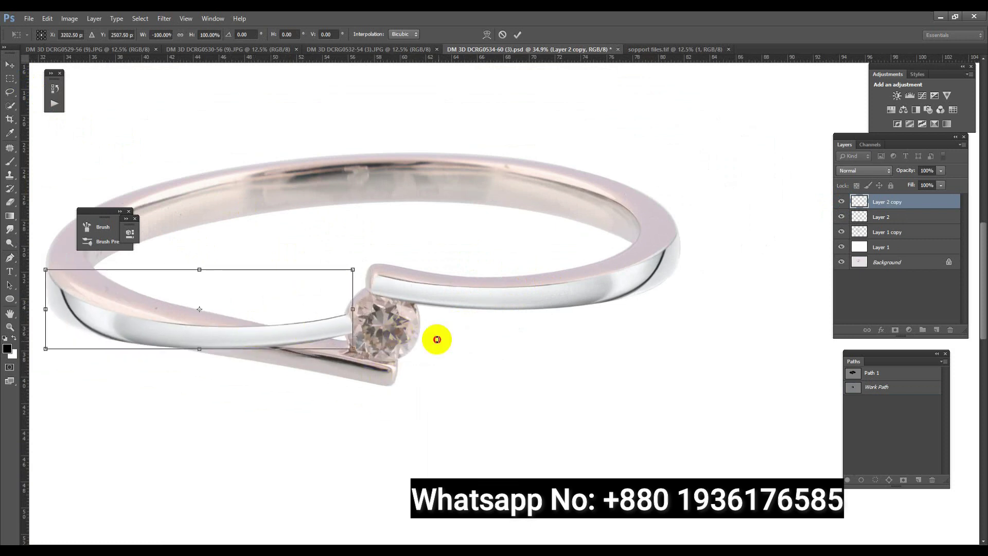
{"action": "left_click_drag", "start_coordinate": [437, 339], "coordinate": [450, 377]}
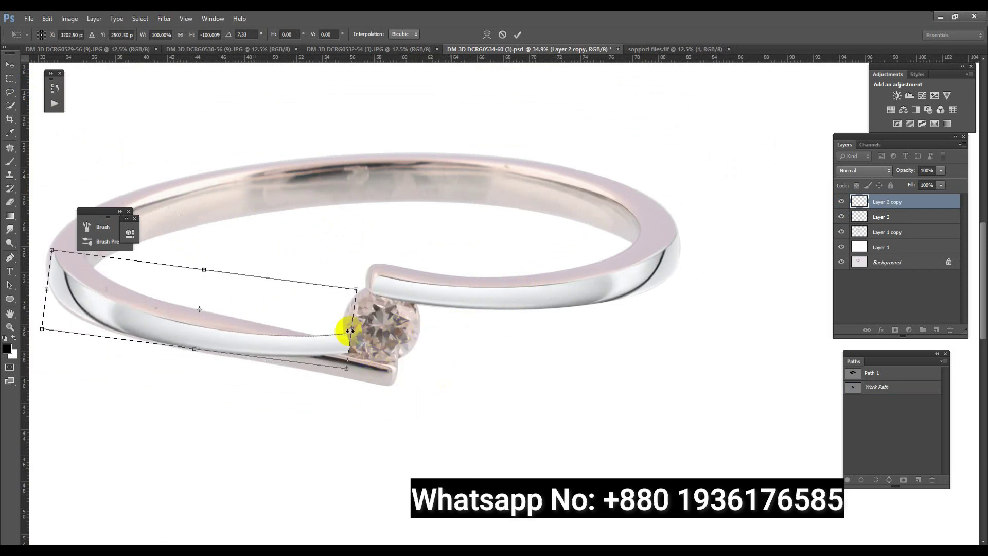
{"action": "left_click_drag", "start_coordinate": [351, 334], "coordinate": [392, 340]}
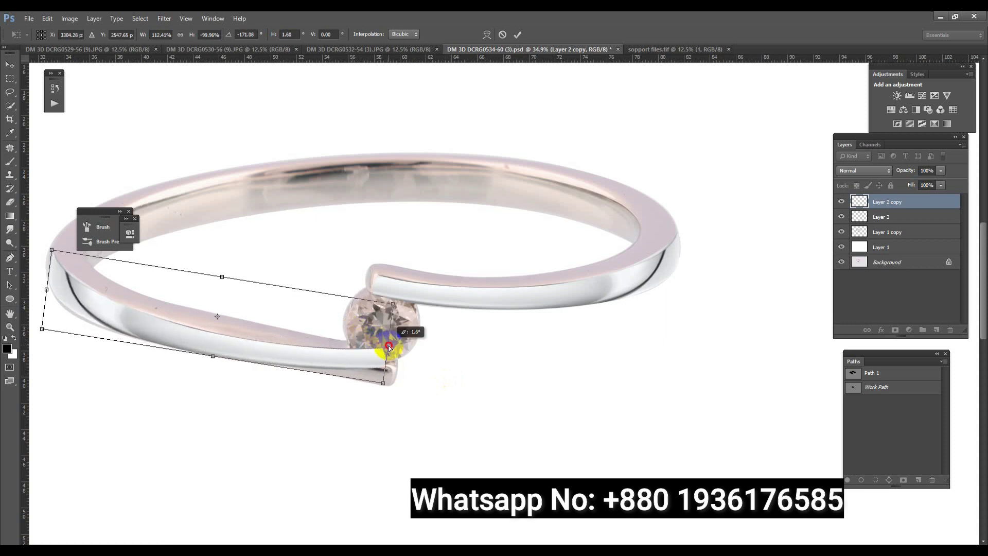
{"action": "left_click_drag", "start_coordinate": [463, 364], "coordinate": [463, 362]}
{"action": "key", "text": "Escape"}
Step: Warp the copied band's corners and left end to follow the lower shank
{"action": "key", "text": "ctrl+t"}
{"action": "right_click", "coordinate": [369, 342]}
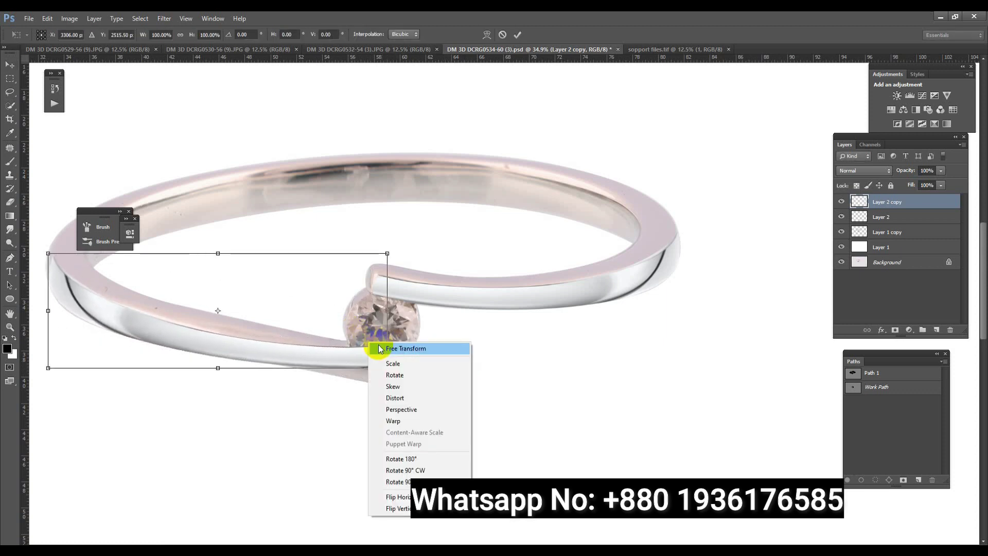
{"action": "left_click", "coordinate": [411, 420]}
{"action": "left_click_drag", "start_coordinate": [388, 368], "coordinate": [389, 381]}
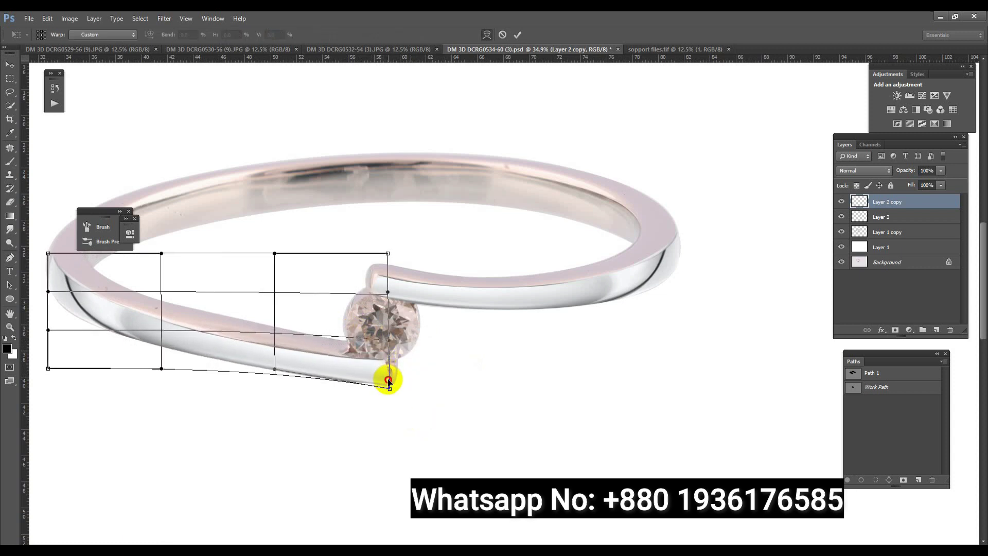
{"action": "left_click_drag", "start_coordinate": [388, 339], "coordinate": [406, 358]}
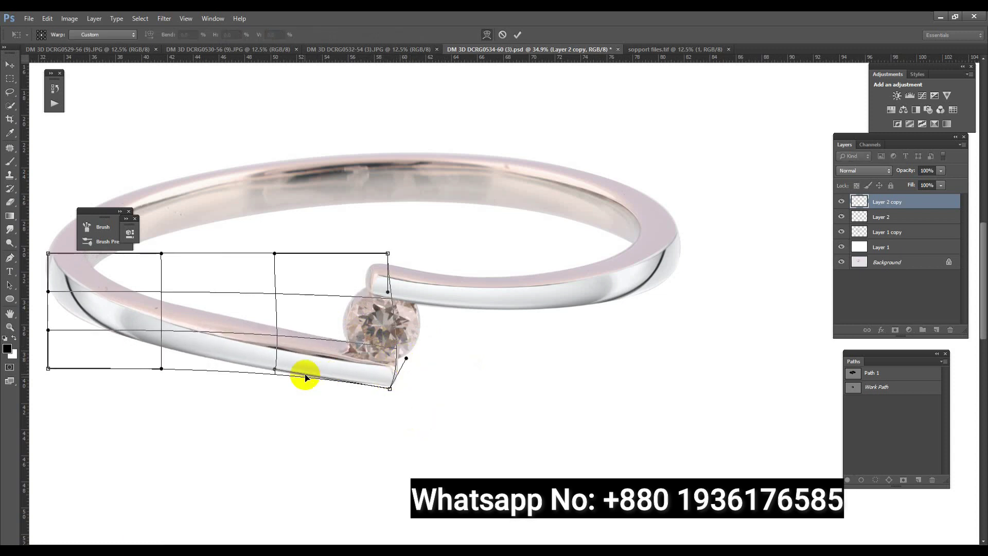
{"action": "left_click_drag", "start_coordinate": [273, 369], "coordinate": [273, 364]}
{"action": "left_click_drag", "start_coordinate": [279, 357], "coordinate": [284, 354]}
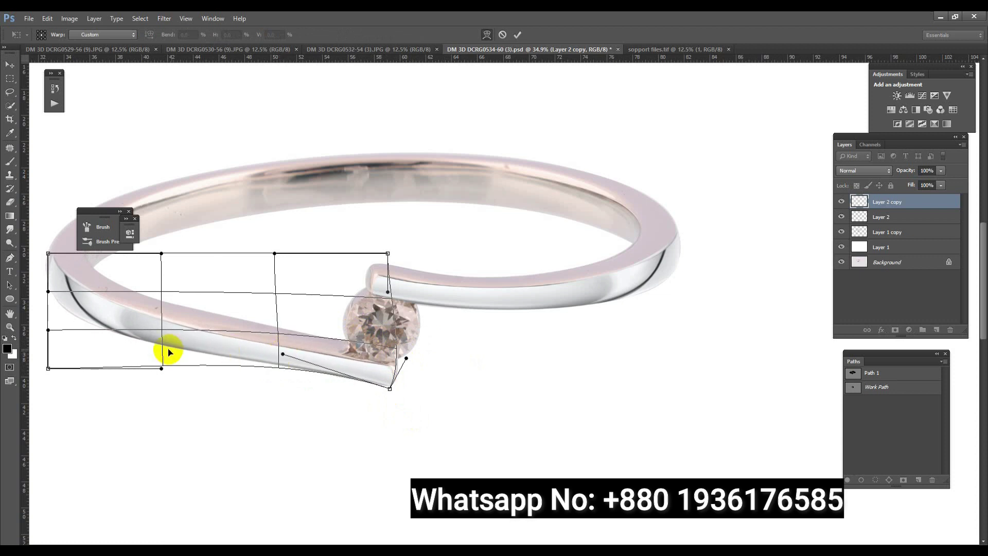
{"action": "scroll", "coordinate": [165, 309], "scroll_direction": "up", "scroll_amount": 2}
{"action": "left_click_drag", "start_coordinate": [272, 350], "coordinate": [422, 352]}
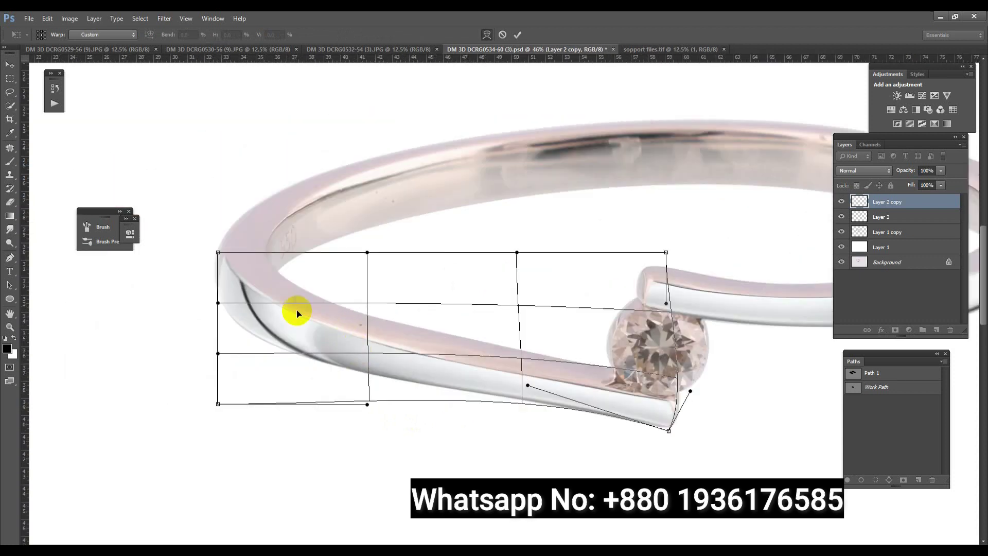
{"action": "left_click_drag", "start_coordinate": [217, 249], "coordinate": [211, 248]}
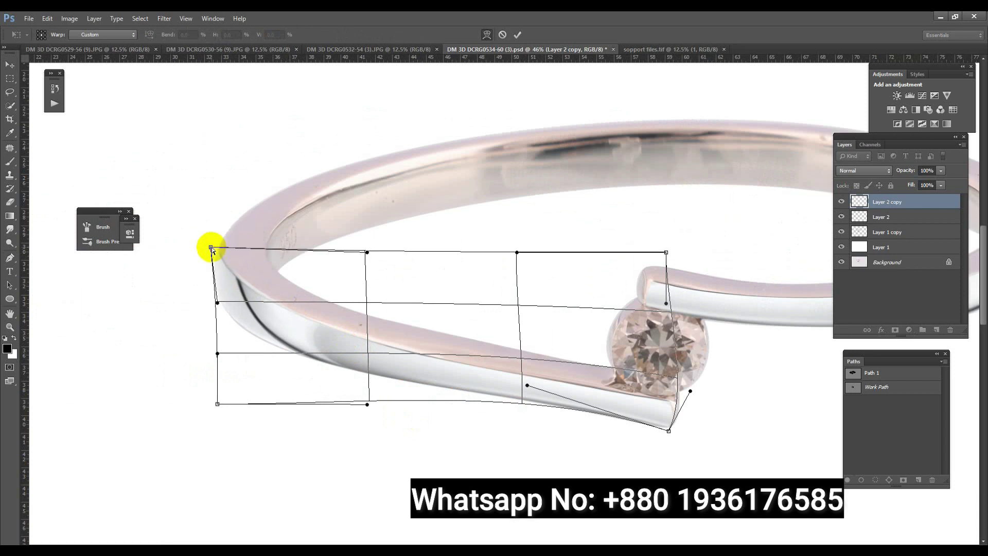
{"action": "key", "text": "Return"}
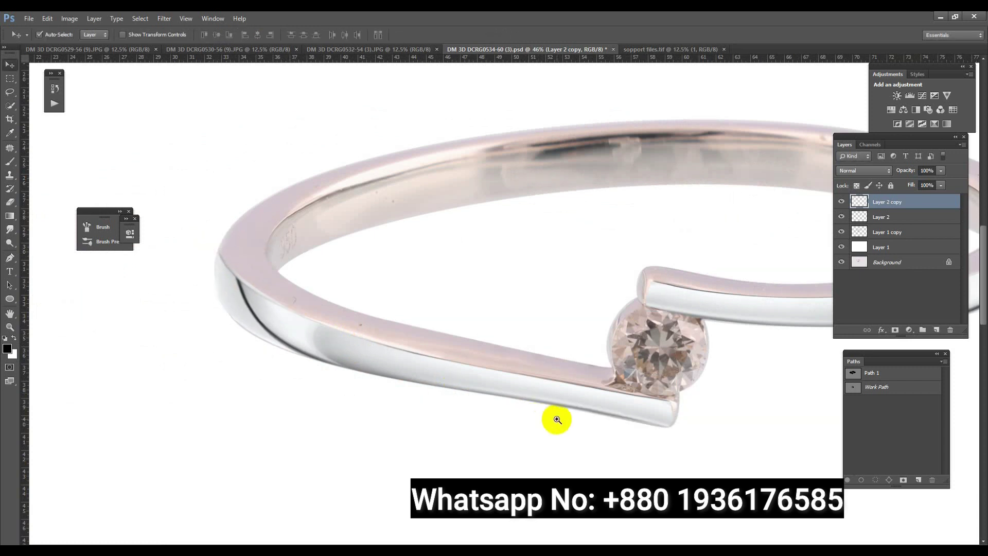
Step: Apply a perspective transform to the copied band
{"action": "scroll", "coordinate": [497, 354], "scroll_direction": "down", "scroll_amount": 3}
{"action": "scroll", "coordinate": [644, 422], "scroll_direction": "up", "scroll_amount": 3}
{"action": "key", "text": "ctrl+t"}
{"action": "right_click", "coordinate": [480, 363]}
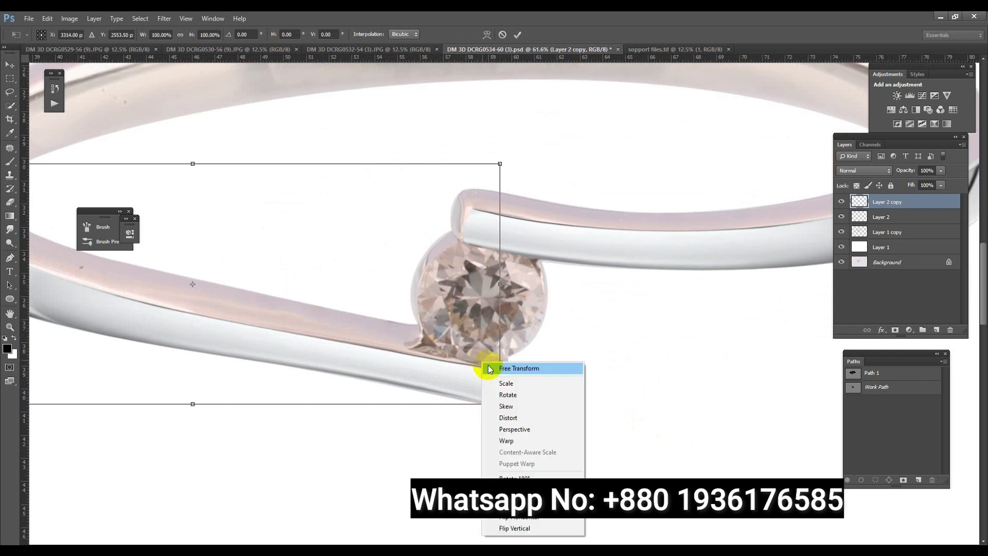
{"action": "left_click", "coordinate": [527, 435]}
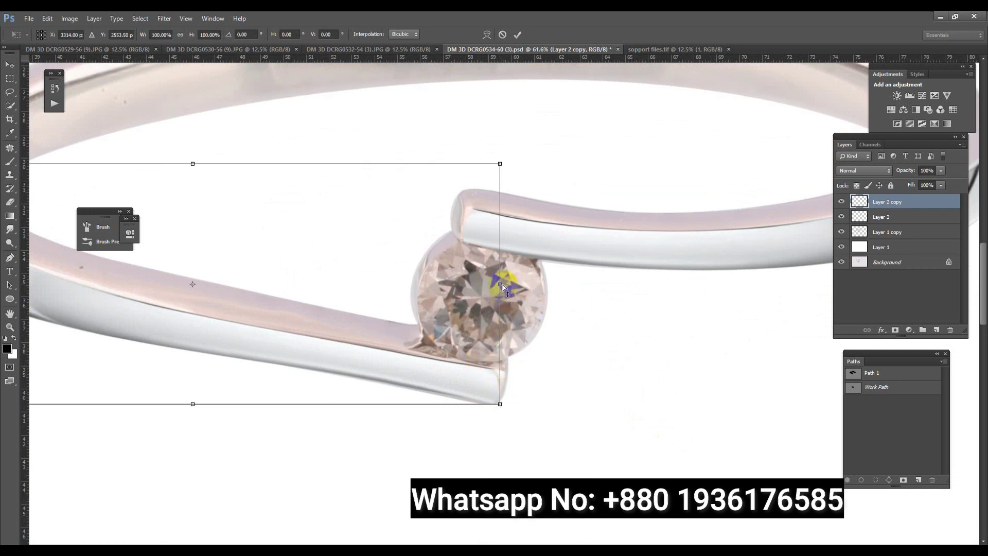
{"action": "key", "text": "Return"}
Step: Warp the band's edge outward to meet the diamond
{"action": "key", "text": "ctrl+t"}
{"action": "right_click", "coordinate": [471, 321]}
{"action": "left_click", "coordinate": [509, 400]}
{"action": "left_click_drag", "start_coordinate": [503, 330], "coordinate": [518, 334]}
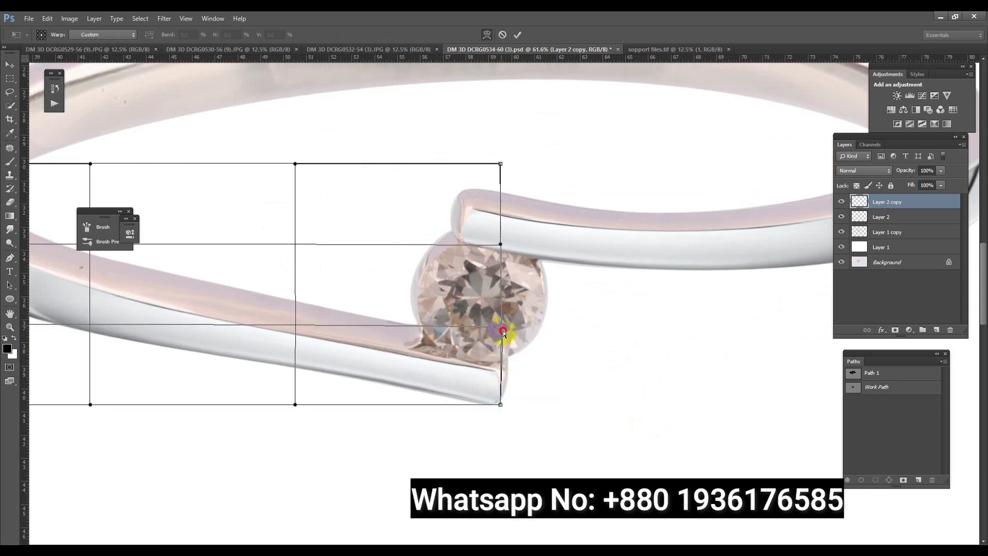
{"action": "key", "text": "Return"}
{"action": "scroll", "coordinate": [563, 342], "scroll_direction": "down", "scroll_amount": 5}
{"action": "scroll", "coordinate": [587, 315], "scroll_direction": "up", "scroll_amount": 2}
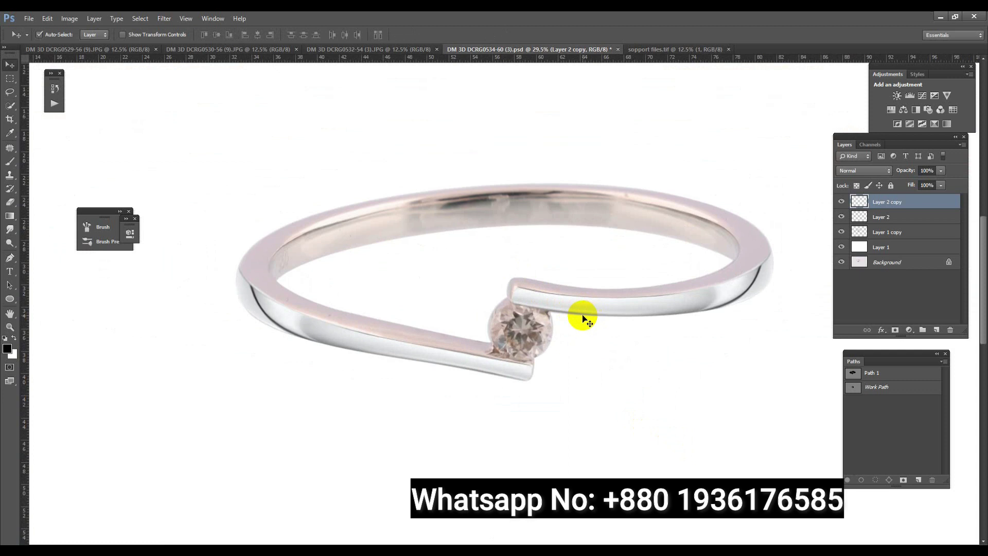
Step: Drag the silver band piece Layer 151 from sopport files.tif into the ring document
{"action": "left_click", "coordinate": [659, 49]}
{"action": "left_click", "coordinate": [579, 386]}
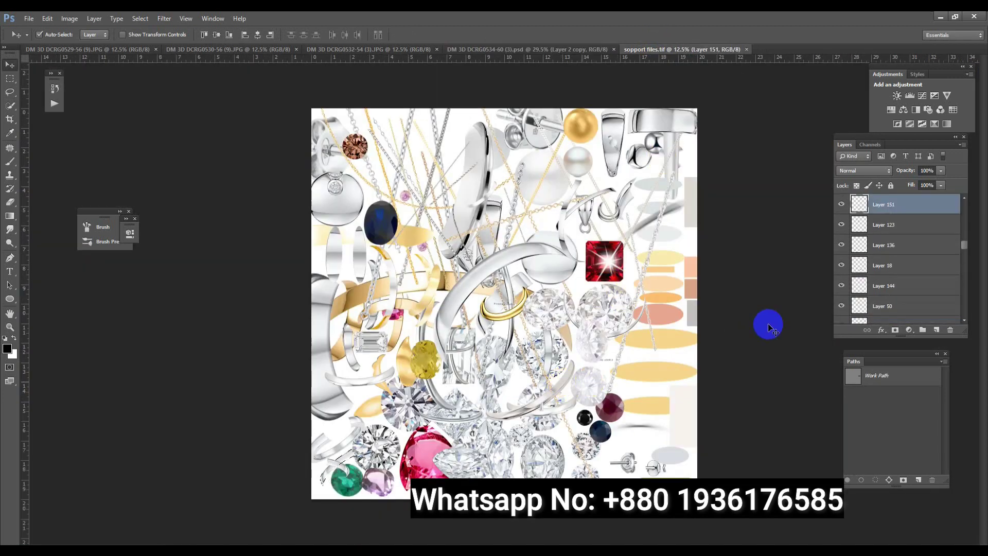
{"action": "mouse_move", "coordinate": [866, 206]}
{"action": "left_mouse_down"}
{"action": "mouse_move", "coordinate": [529, 211]}
{"action": "mouse_move", "coordinate": [551, 232]}
{"action": "left_mouse_up"}
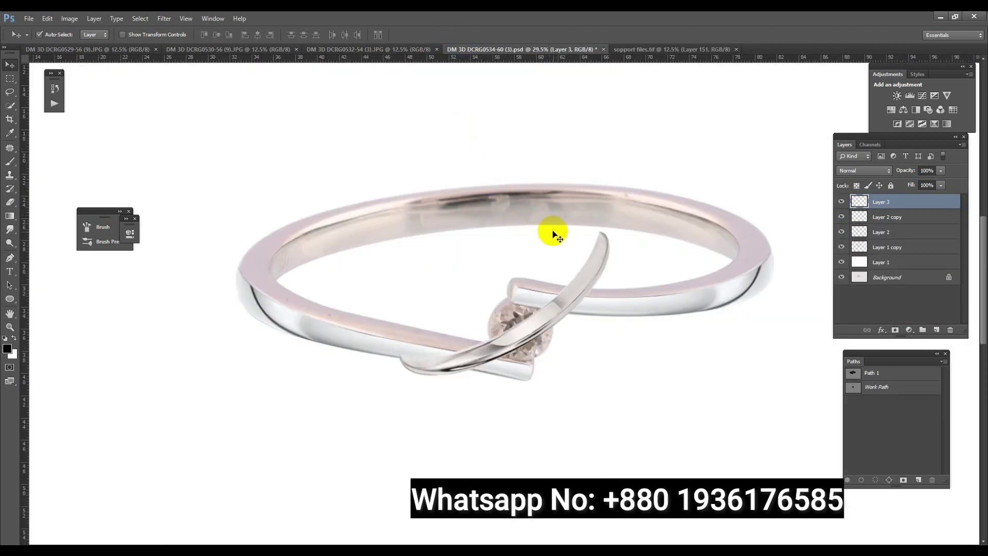
{"action": "key", "text": "ctrl+t"}
{"action": "left_click_drag", "start_coordinate": [668, 264], "coordinate": [329, 252]}
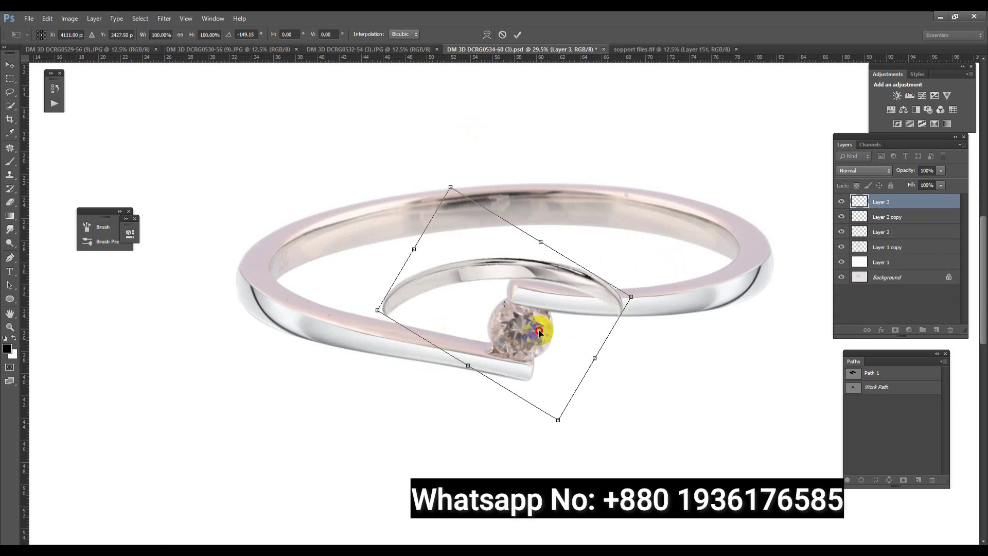
{"action": "left_click_drag", "start_coordinate": [539, 327], "coordinate": [523, 272]}
{"action": "key", "text": "Escape"}
Step: Scale the band piece to about 161% and widen it across the ring's back band
{"action": "key", "text": "ctrl+t"}
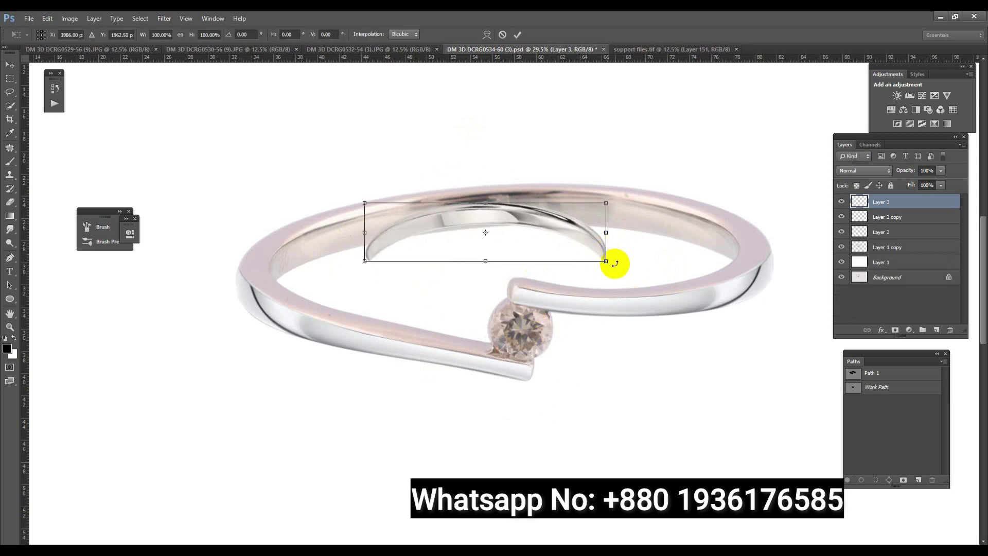
{"action": "mouse_move", "coordinate": [607, 262]}
{"action": "left_mouse_down"}
{"action": "mouse_move", "coordinate": [697, 266]}
{"action": "mouse_move", "coordinate": [686, 260]}
{"action": "mouse_move", "coordinate": [682, 278]}
{"action": "left_mouse_up"}
{"action": "left_click_drag", "start_coordinate": [682, 231], "coordinate": [778, 222]}
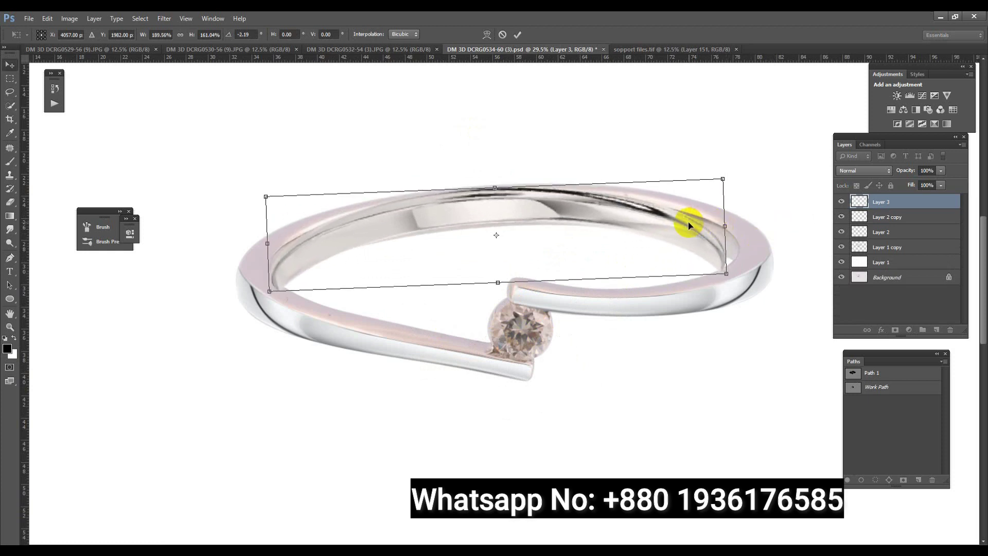
{"action": "key", "text": "Return"}
Step: Fine-tune the band piece by stretching both sides slightly and lowering its top edge
{"action": "key", "text": "ctrl+t"}
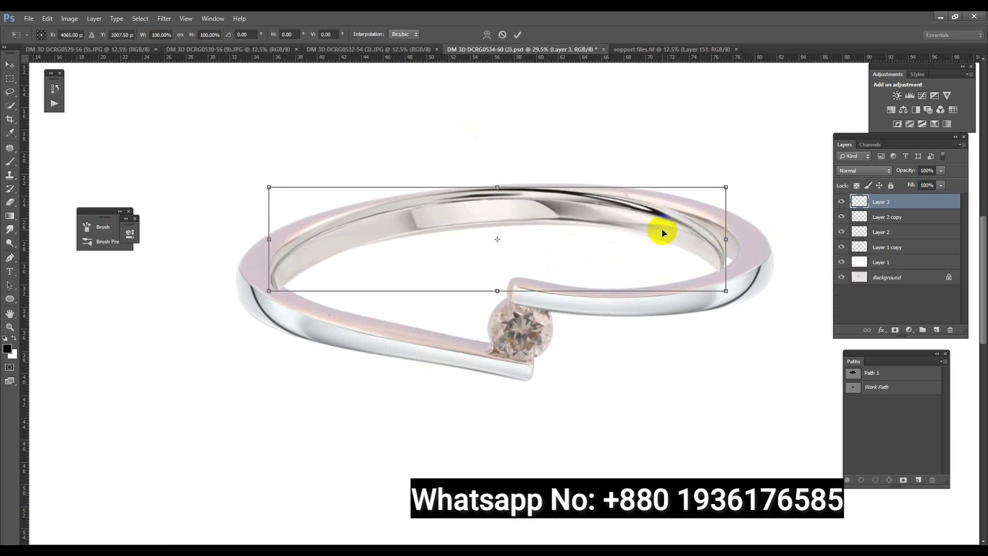
{"action": "left_click_drag", "start_coordinate": [725, 239], "coordinate": [740, 238]}
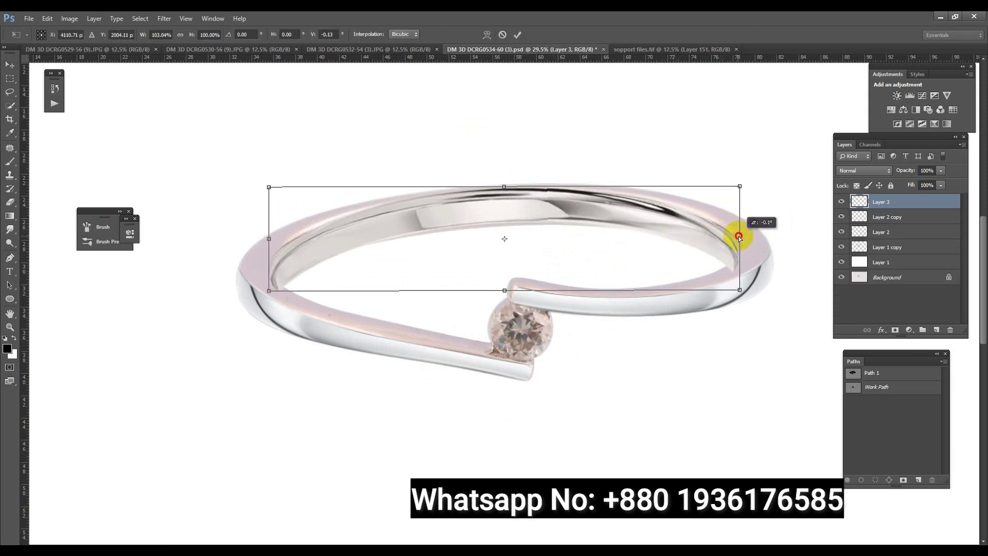
{"action": "left_click_drag", "start_coordinate": [270, 240], "coordinate": [264, 239]}
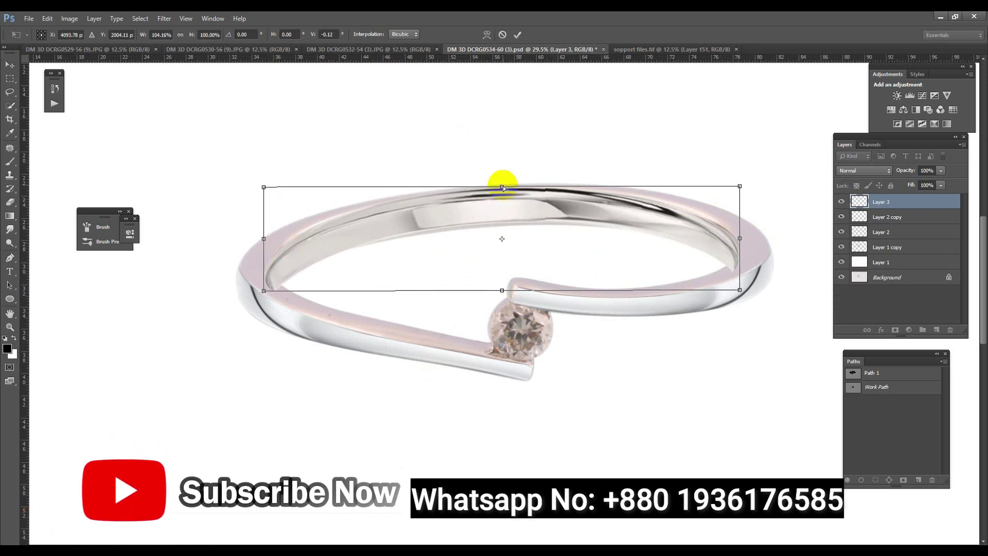
{"action": "left_click_drag", "start_coordinate": [502, 186], "coordinate": [503, 191]}
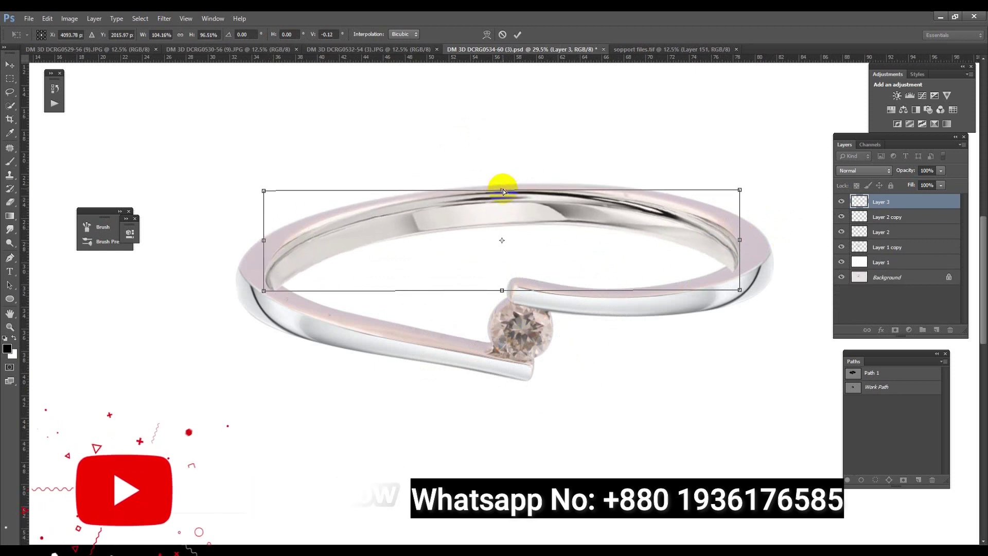
{"action": "key", "text": "Return"}
Step: Warp the band piece, raising its lower corners, bulging the right side and bending the middle
{"action": "left_click", "coordinate": [654, 227]}
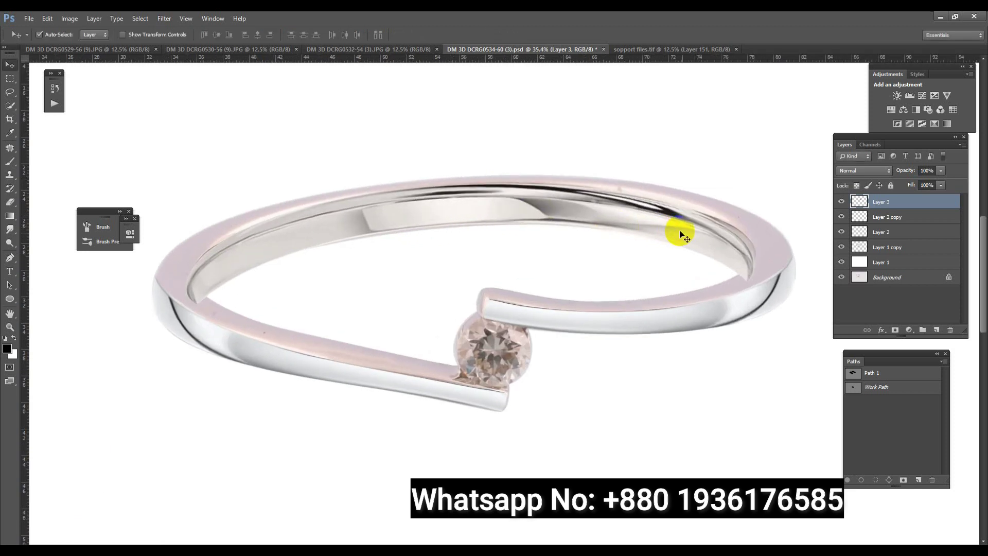
{"action": "key", "text": "ctrl+t"}
{"action": "right_click", "coordinate": [716, 213]}
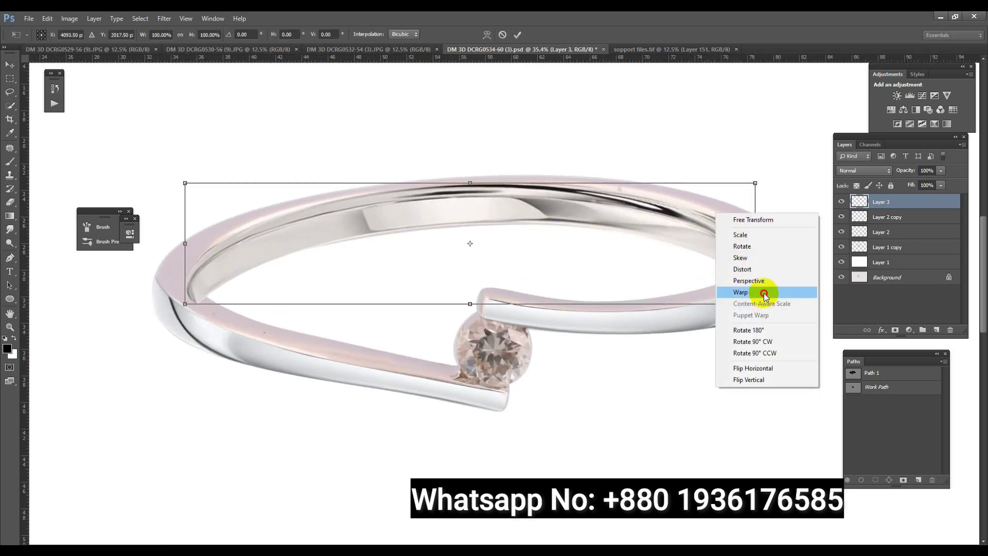
{"action": "left_click", "coordinate": [758, 292]}
{"action": "left_click_drag", "start_coordinate": [755, 304], "coordinate": [751, 283]}
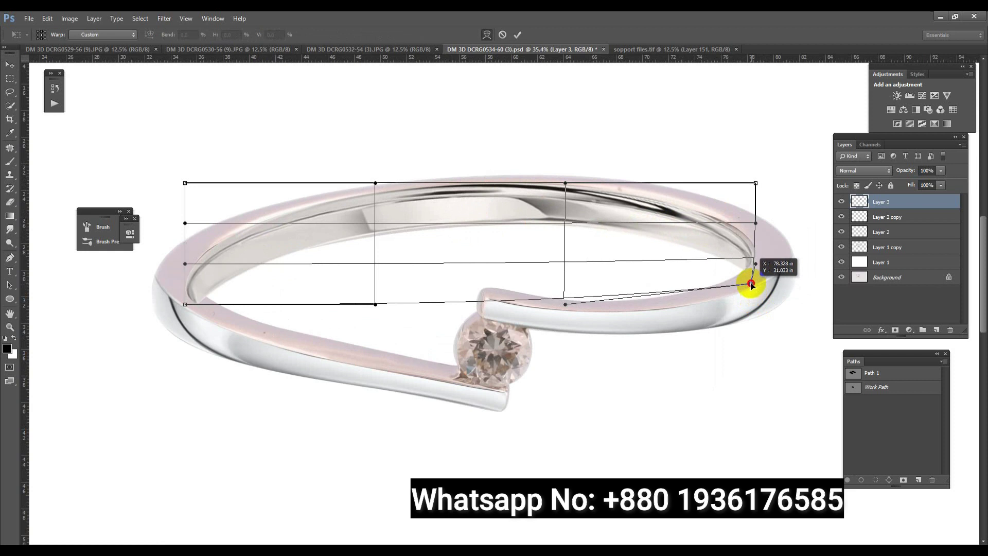
{"action": "left_click_drag", "start_coordinate": [755, 225], "coordinate": [767, 219]}
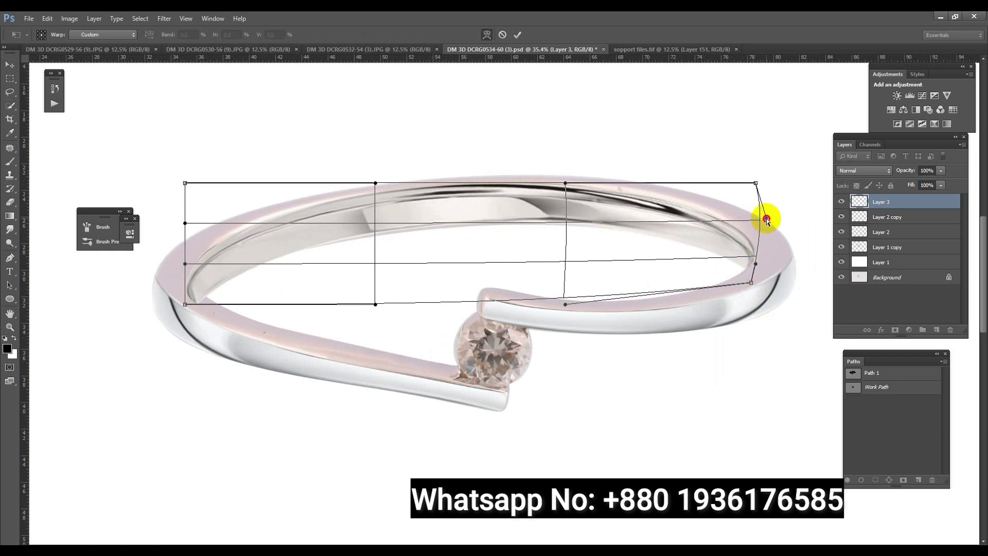
{"action": "left_click_drag", "start_coordinate": [185, 305], "coordinate": [187, 249]}
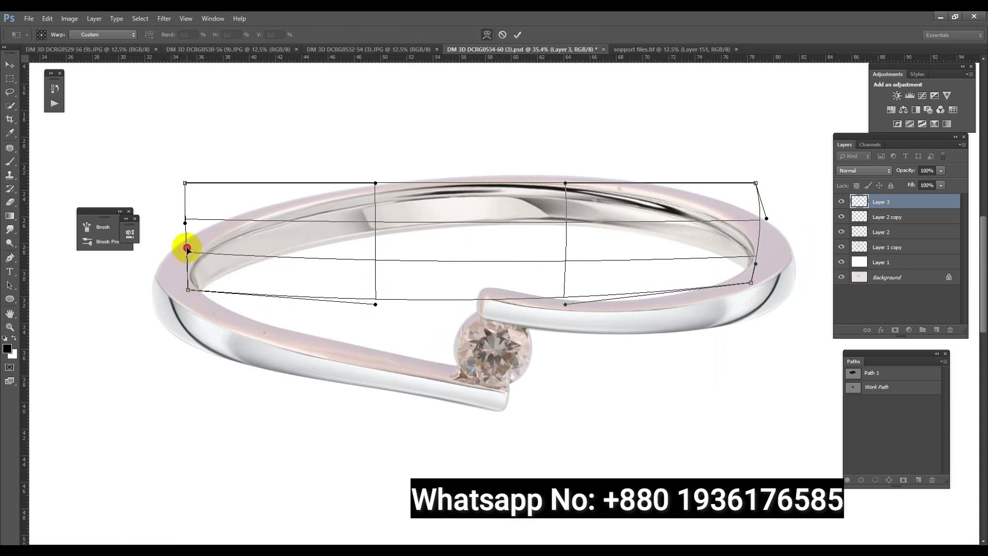
{"action": "left_click_drag", "start_coordinate": [349, 258], "coordinate": [353, 263]}
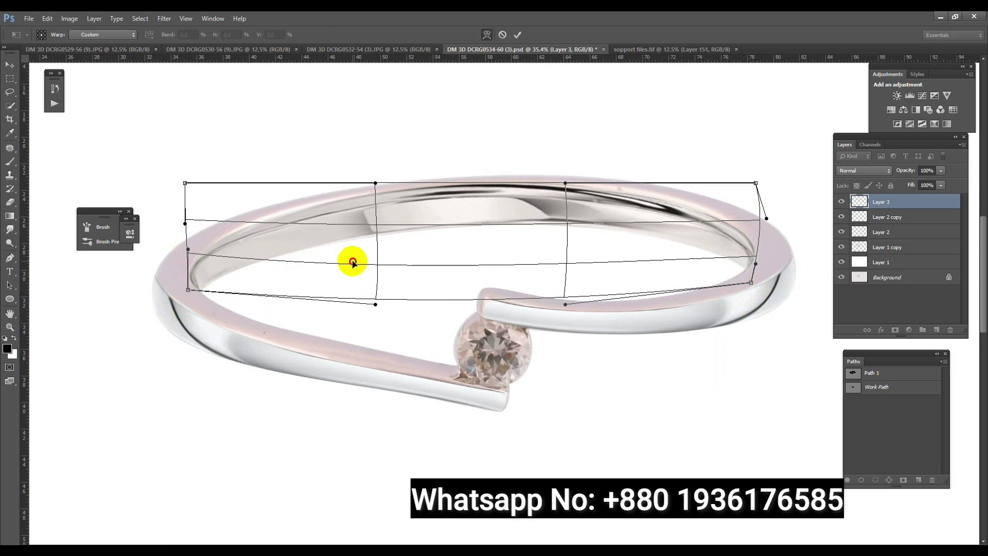
Step: Nudge the warp's lower-left corner onto the ring's inner edge and lift the middle
{"action": "scroll", "coordinate": [197, 307], "scroll_direction": "up", "scroll_amount": 5}
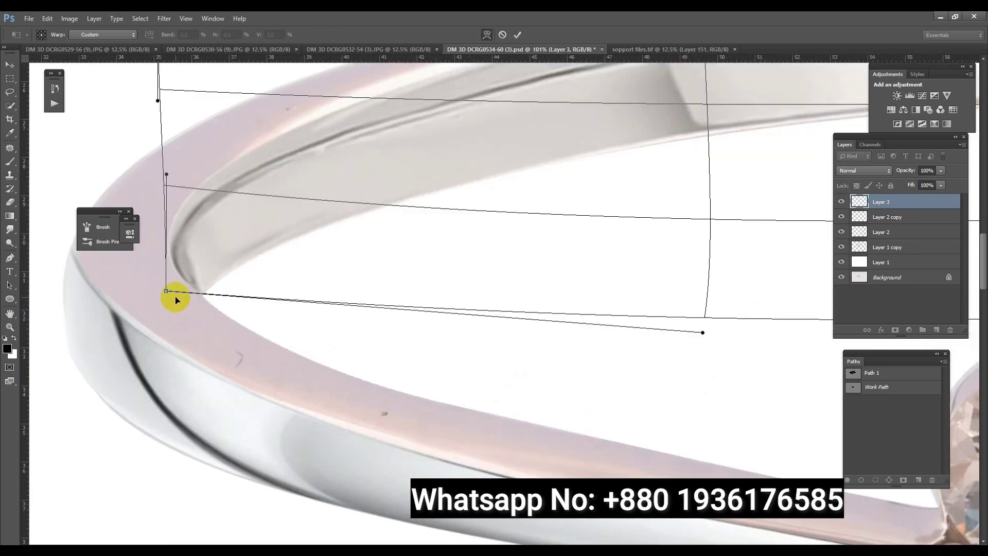
{"action": "left_click_drag", "start_coordinate": [168, 292], "coordinate": [164, 291]}
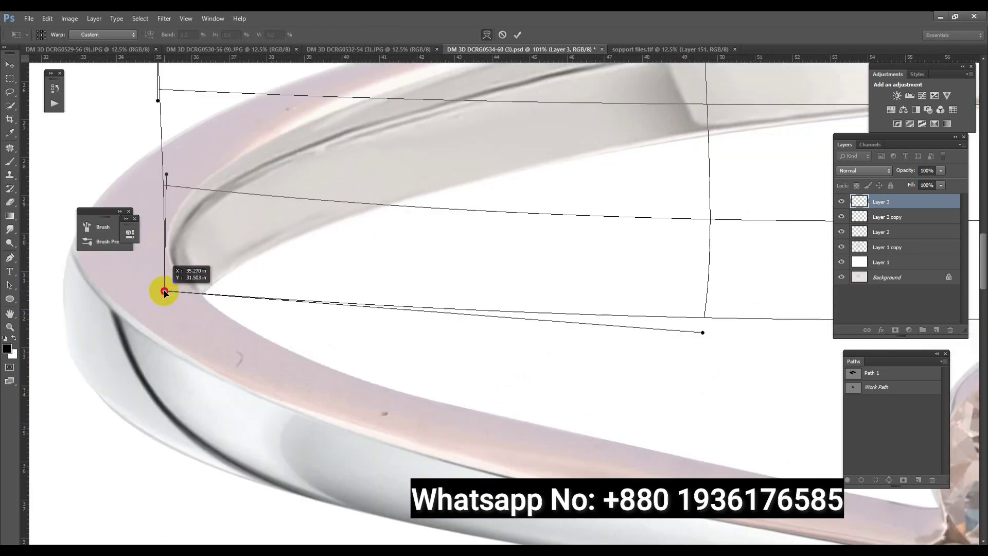
{"action": "left_click_drag", "start_coordinate": [530, 249], "coordinate": [529, 246]}
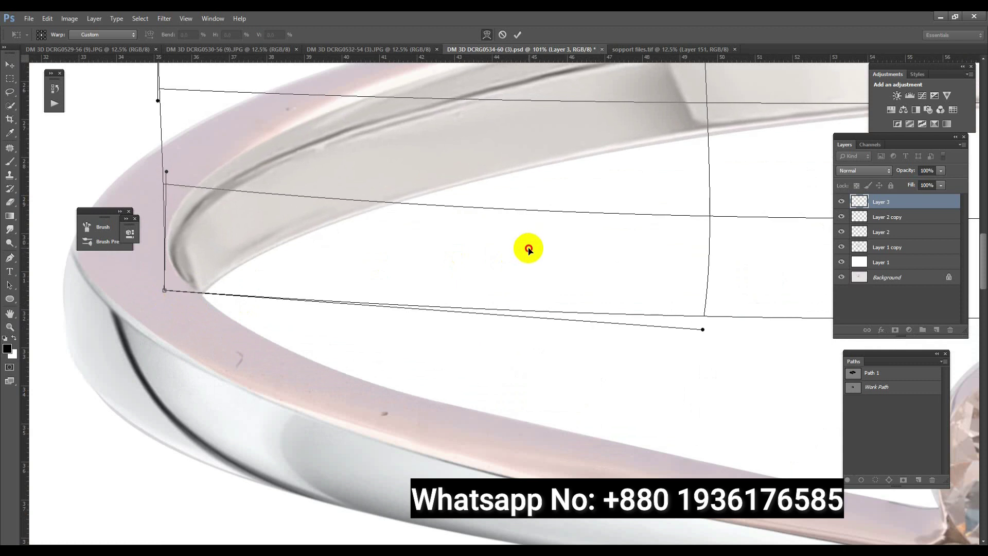
{"action": "scroll", "coordinate": [437, 300], "scroll_direction": "down", "scroll_amount": 2}
{"action": "scroll", "coordinate": [629, 227], "scroll_direction": "up", "scroll_amount": 2}
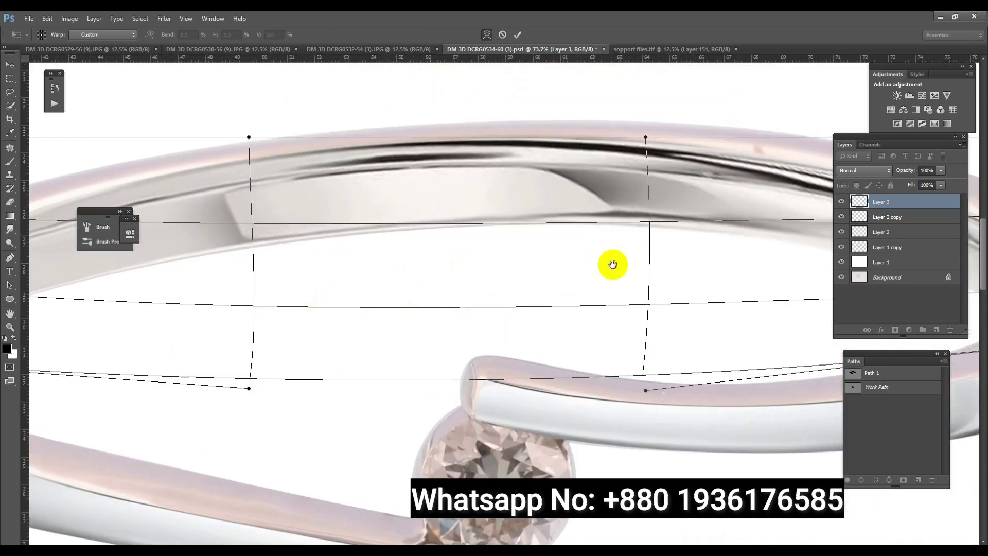
{"action": "scroll", "coordinate": [611, 265], "scroll_direction": "right", "scroll_amount": 3}
{"action": "left_click_drag", "start_coordinate": [592, 281], "coordinate": [592, 278]}
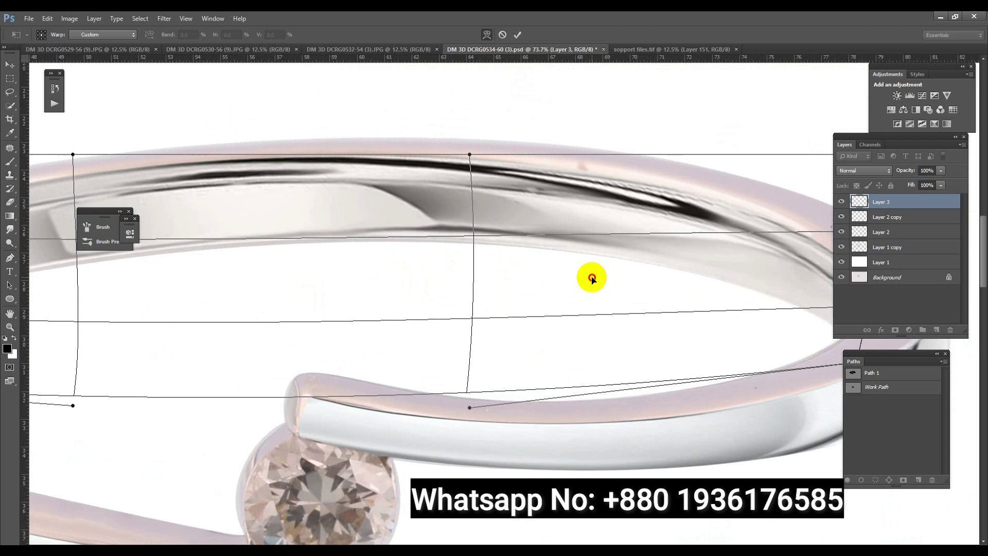
{"action": "scroll", "coordinate": [593, 278], "scroll_direction": "right", "scroll_amount": 3}
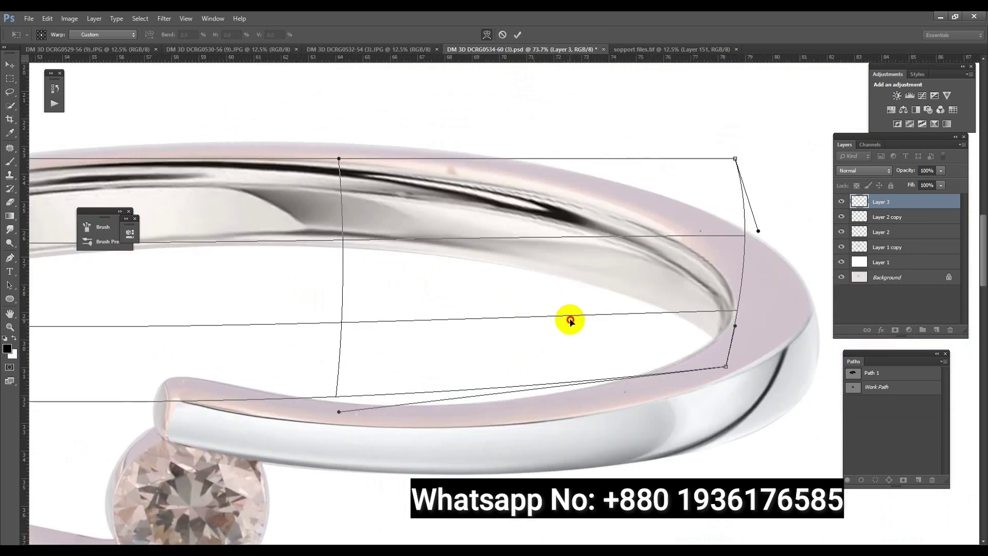
Step: Refine the warp's right-side curve, lower-right corner and lower-left outline of the band
{"action": "left_click_drag", "start_coordinate": [570, 320], "coordinate": [569, 319]}
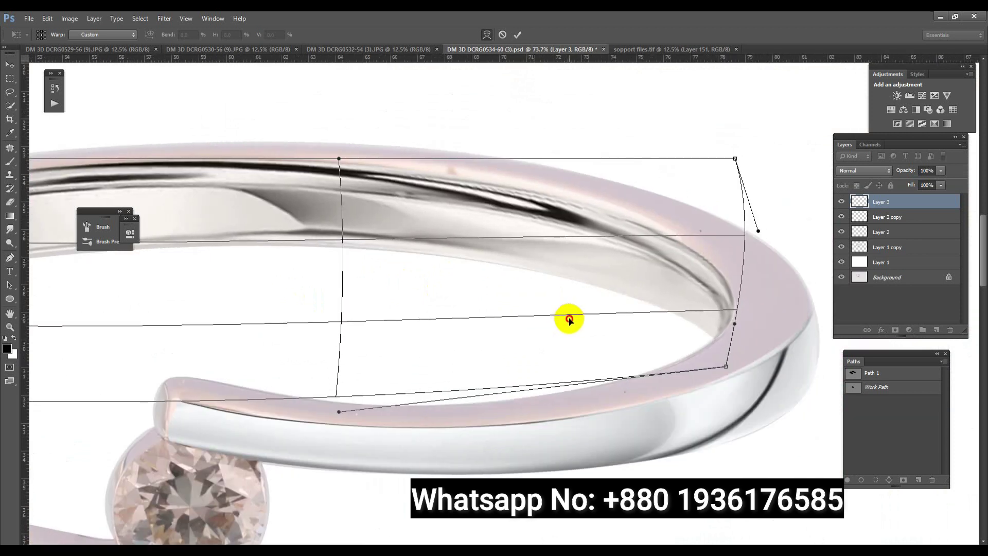
{"action": "left_click_drag", "start_coordinate": [726, 366], "coordinate": [734, 357]}
{"action": "scroll", "coordinate": [608, 302], "scroll_direction": "down", "scroll_amount": 1}
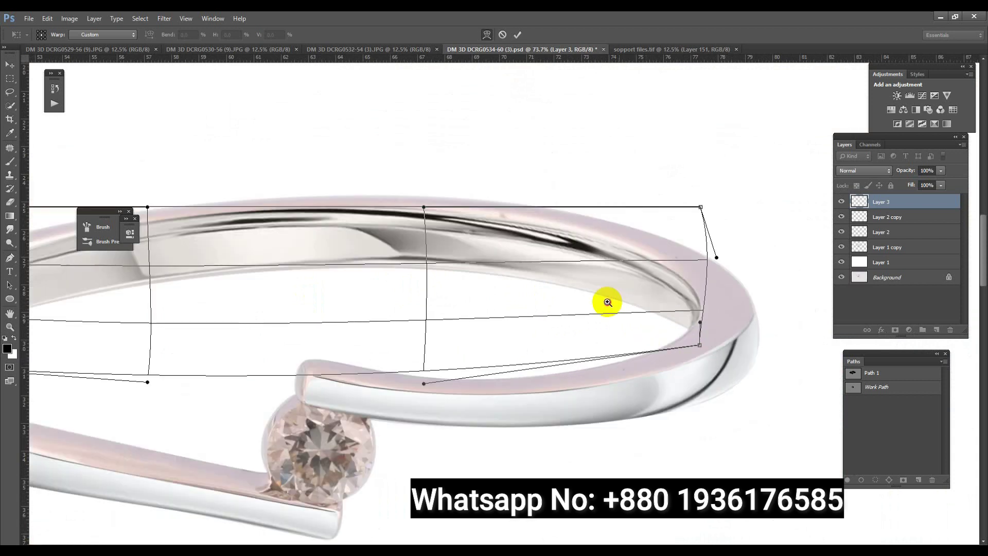
{"action": "scroll", "coordinate": [286, 304], "scroll_direction": "down", "scroll_amount": 1}
{"action": "scroll", "coordinate": [210, 308], "scroll_direction": "up", "scroll_amount": 1}
{"action": "scroll", "coordinate": [77, 376], "scroll_direction": "up", "scroll_amount": 2}
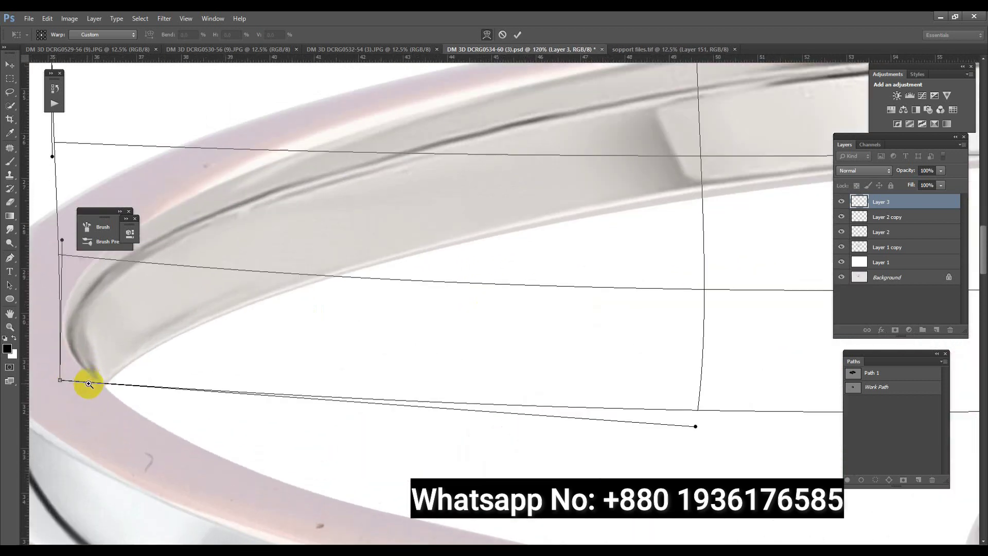
{"action": "left_click_drag", "start_coordinate": [60, 380], "coordinate": [61, 382]}
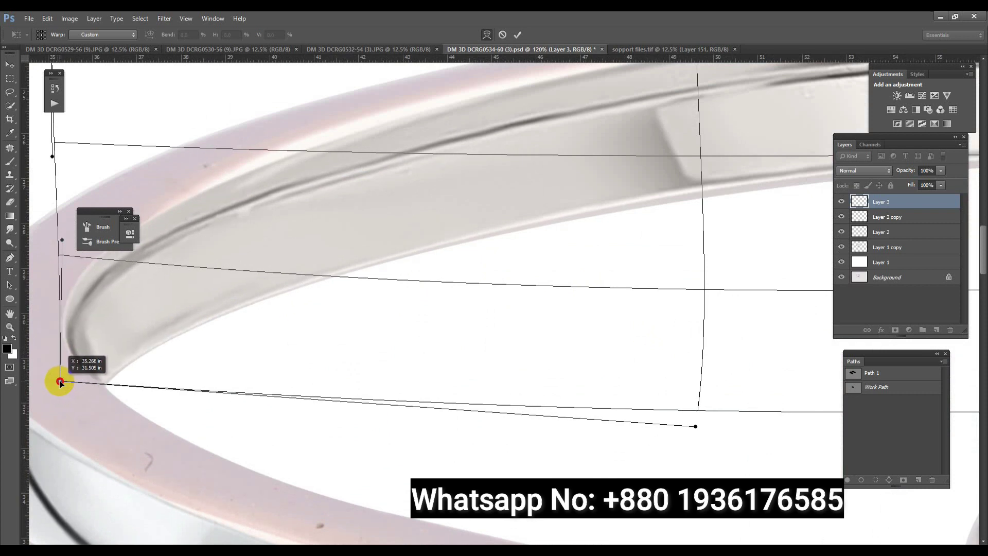
{"action": "scroll", "coordinate": [406, 296], "scroll_direction": "down", "scroll_amount": 3}
Step: Commit the warp on the band piece
{"action": "key", "text": "Return"}
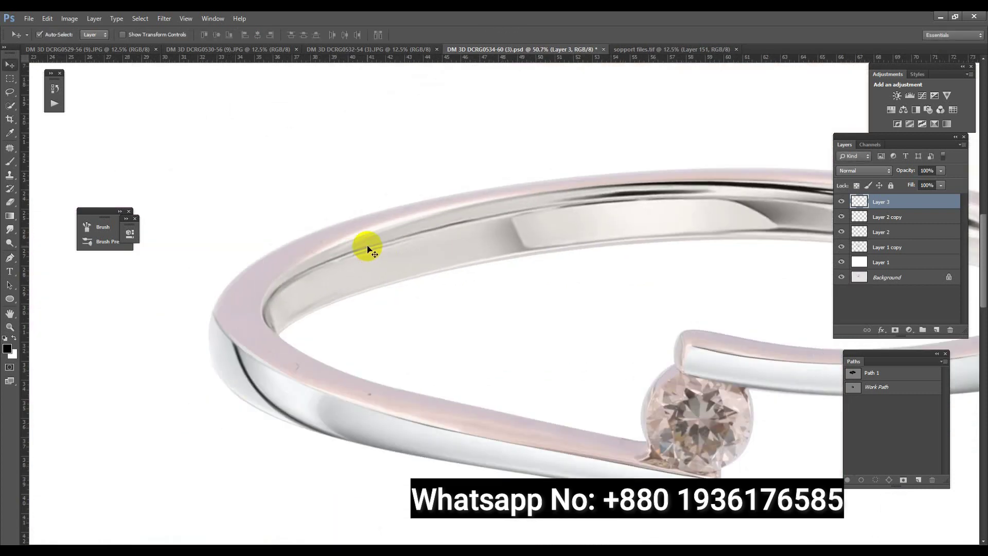
{"action": "scroll", "coordinate": [355, 249], "scroll_direction": "down", "scroll_amount": 2}
{"action": "scroll", "coordinate": [616, 292], "scroll_direction": "up", "scroll_amount": 1}
{"action": "scroll", "coordinate": [591, 283], "scroll_direction": "down", "scroll_amount": 1}
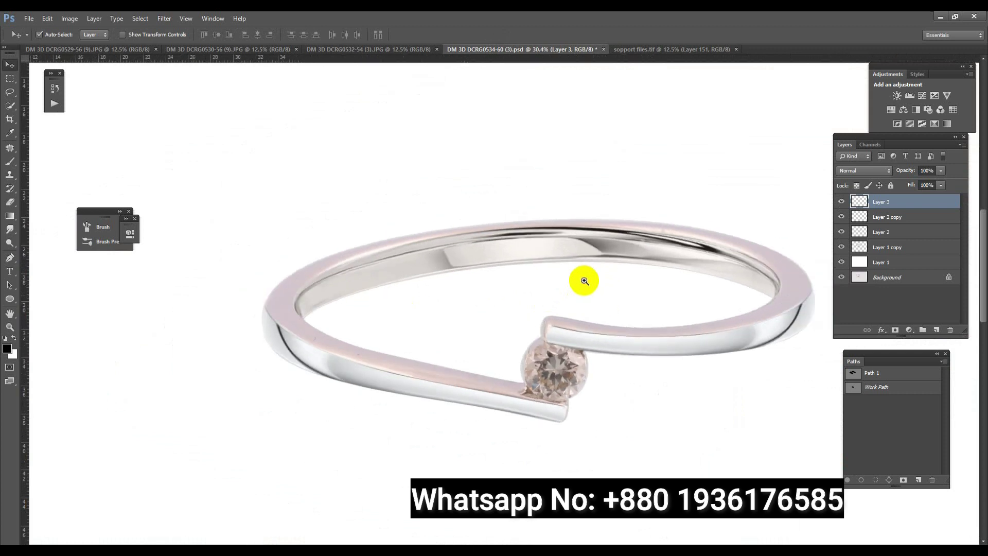
{"action": "scroll", "coordinate": [628, 302], "scroll_direction": "up", "scroll_amount": 2}
{"action": "scroll", "coordinate": [635, 307], "scroll_direction": "up", "scroll_amount": 1}
Step: Select Layer 1 copy, then add and discard a Levels adjustment layer
{"action": "left_click", "coordinate": [885, 248]}
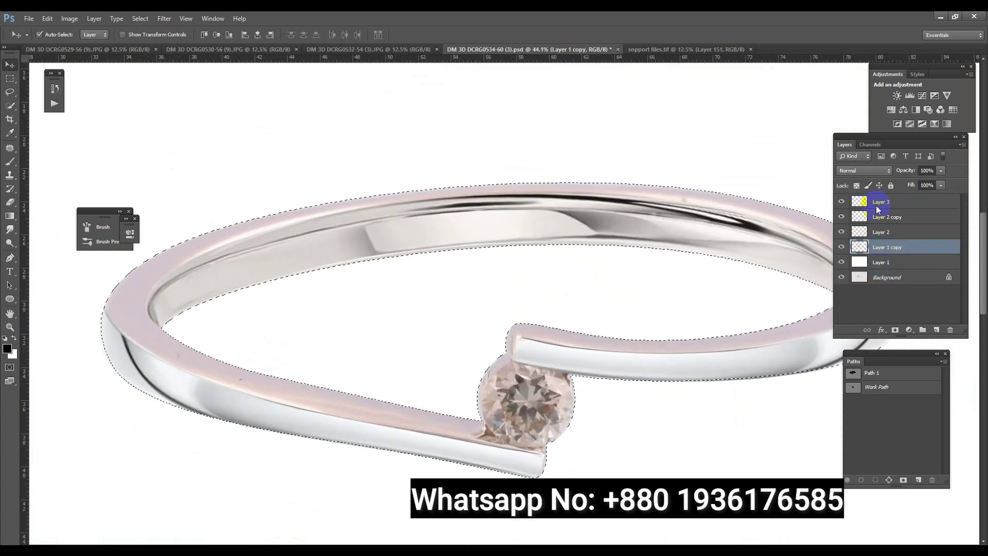
{"action": "left_click", "coordinate": [910, 95]}
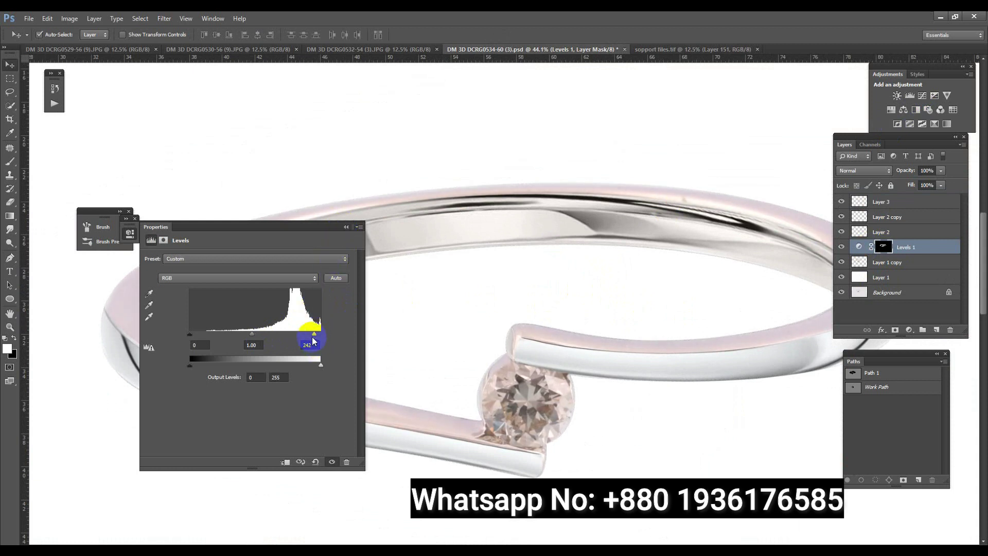
{"action": "left_click", "coordinate": [346, 226]}
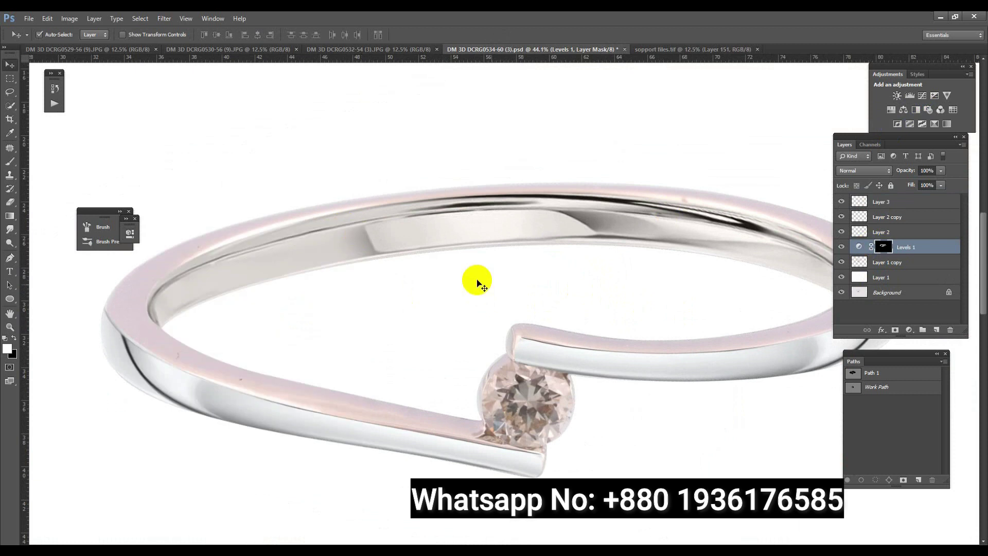
{"action": "scroll", "coordinate": [477, 280], "scroll_direction": "down", "scroll_amount": 3}
{"action": "scroll", "coordinate": [536, 267], "scroll_direction": "up", "scroll_amount": 2}
{"action": "key", "text": "Delete"}
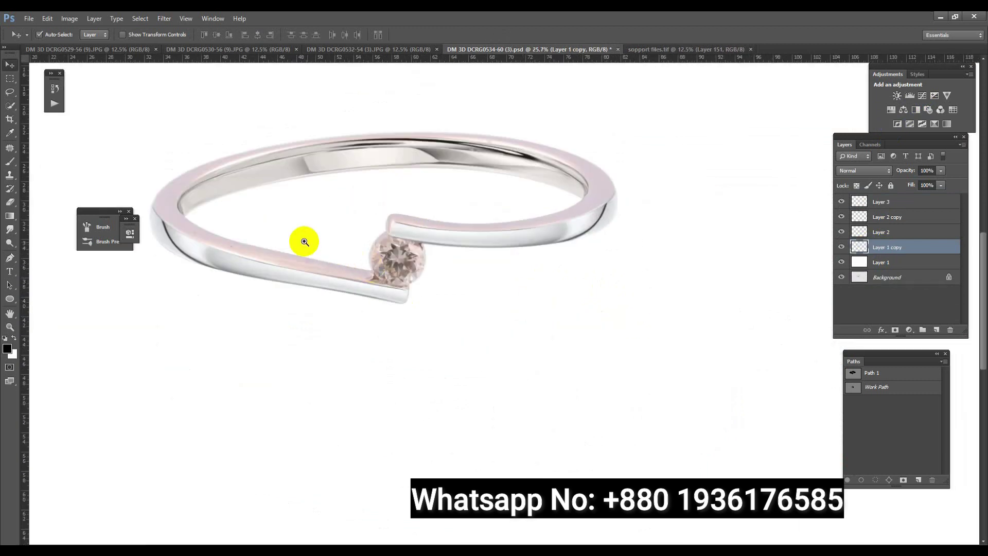
{"action": "scroll", "coordinate": [303, 242], "scroll_direction": "up", "scroll_amount": 2}
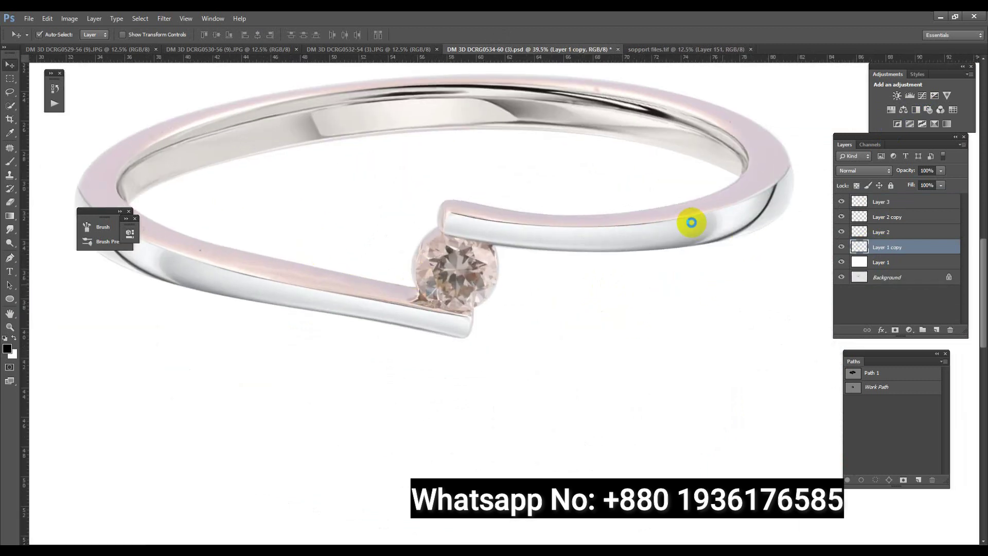
Step: Apply Camera Raw noise reduction to Layer 1 copy: Luminance 100, Luminance Detail 10
{"action": "key", "text": "ctrl+shift+a"}
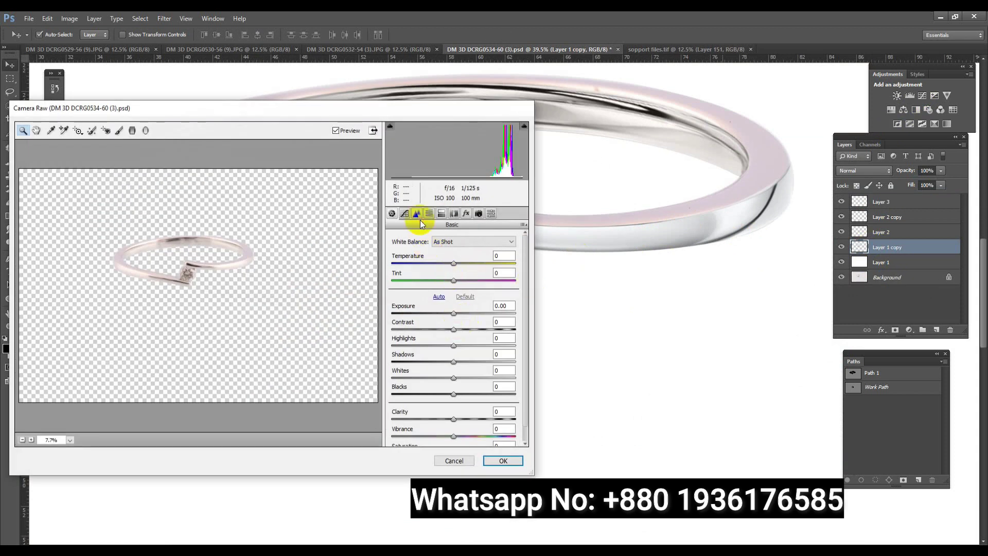
{"action": "left_click", "coordinate": [416, 213]}
{"action": "left_click_drag", "start_coordinate": [453, 341], "coordinate": [542, 350]}
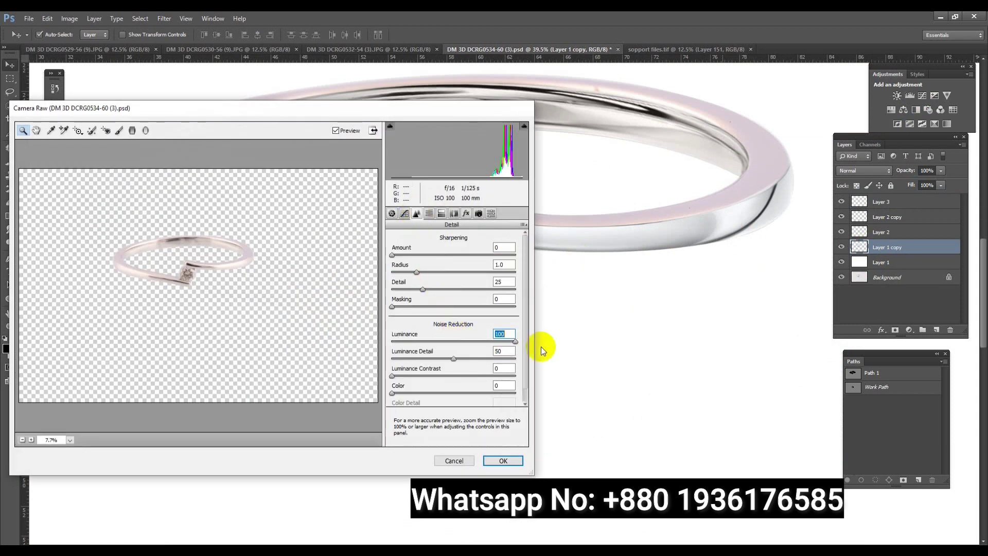
{"action": "left_click_drag", "start_coordinate": [453, 359], "coordinate": [404, 359]}
{"action": "left_click", "coordinate": [503, 461]}
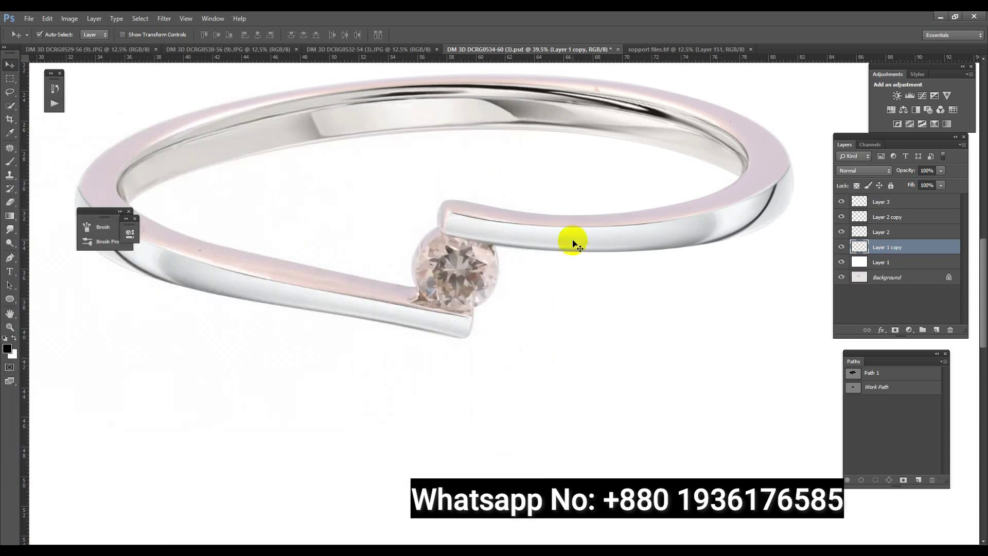
{"action": "mouse_move", "coordinate": [557, 221]}
{"action": "left_mouse_down"}
{"action": "mouse_move", "coordinate": [609, 267]}
{"action": "mouse_move", "coordinate": [532, 236]}
{"action": "left_mouse_up"}
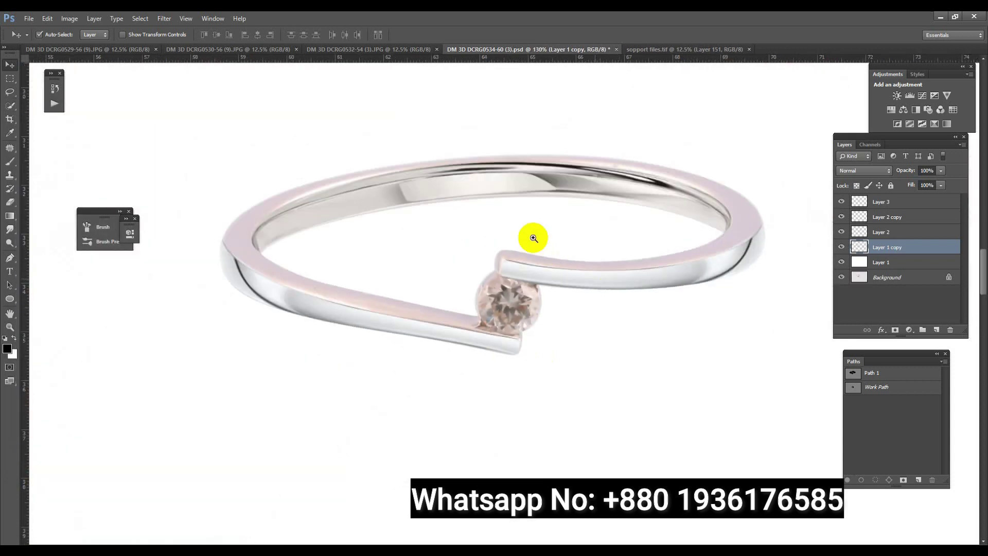
Step: Zoom in and smudge away the dark spot on the ring band at 74%
{"action": "mouse_move", "coordinate": [489, 192]}
{"action": "left_mouse_down"}
{"action": "mouse_move", "coordinate": [518, 199]}
{"action": "mouse_move", "coordinate": [518, 247]}
{"action": "left_mouse_up"}
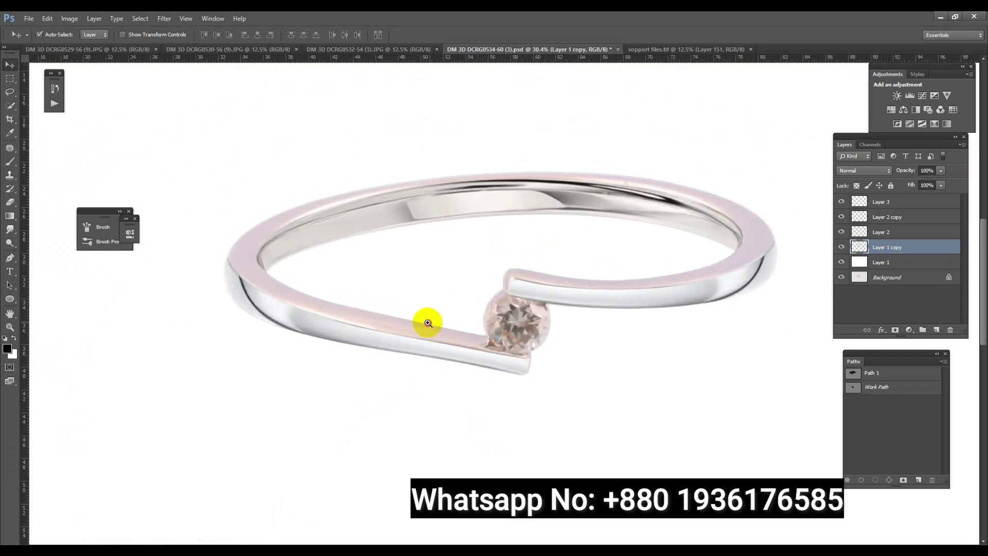
{"action": "left_click_drag", "start_coordinate": [425, 322], "coordinate": [466, 332]}
{"action": "left_click_drag", "start_coordinate": [194, 292], "coordinate": [332, 325]}
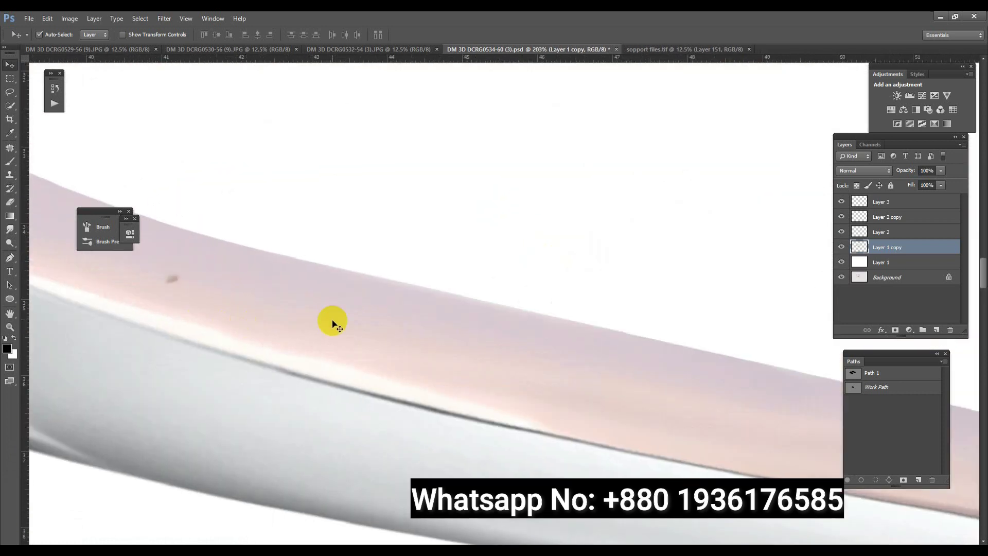
{"action": "left_click", "coordinate": [10, 228]}
{"action": "left_click_drag", "start_coordinate": [172, 279], "coordinate": [204, 282]}
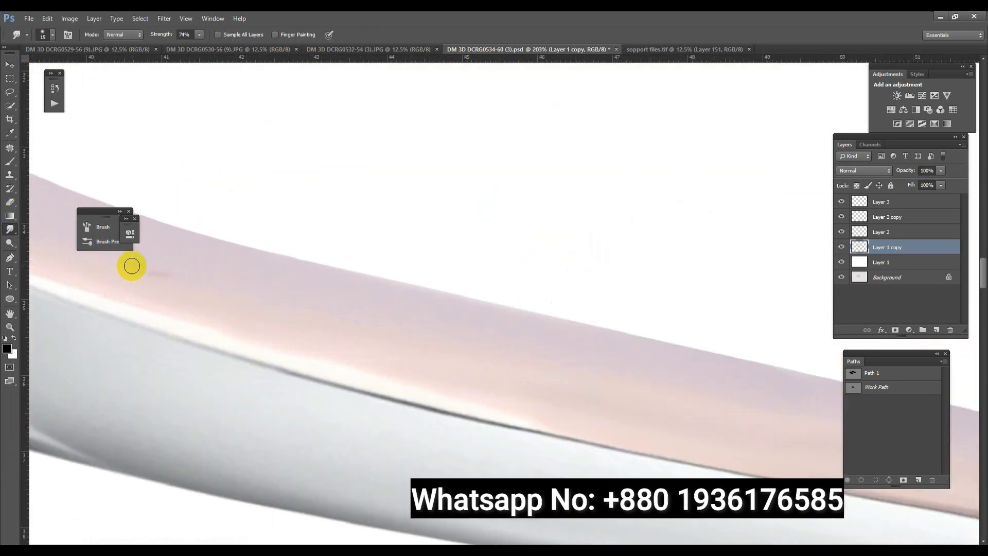
Step: Inspect the ring's right side and upper band, then select Layer 3 through Layer 1 copy
{"action": "scroll", "coordinate": [386, 335], "scroll_direction": "down", "scroll_amount": 5}
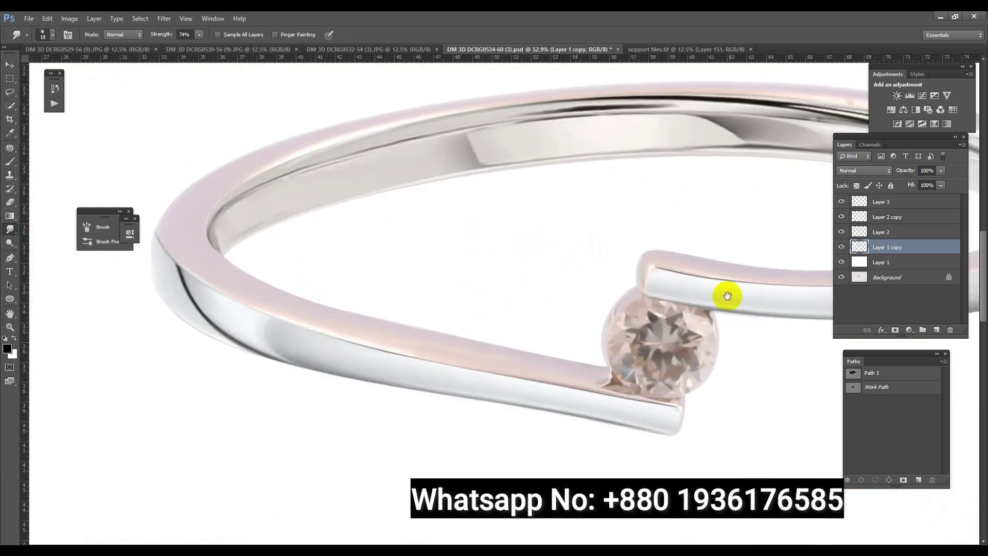
{"action": "left_click_drag", "start_coordinate": [728, 294], "coordinate": [362, 318]}
{"action": "scroll", "coordinate": [701, 240], "scroll_direction": "up", "scroll_amount": 2}
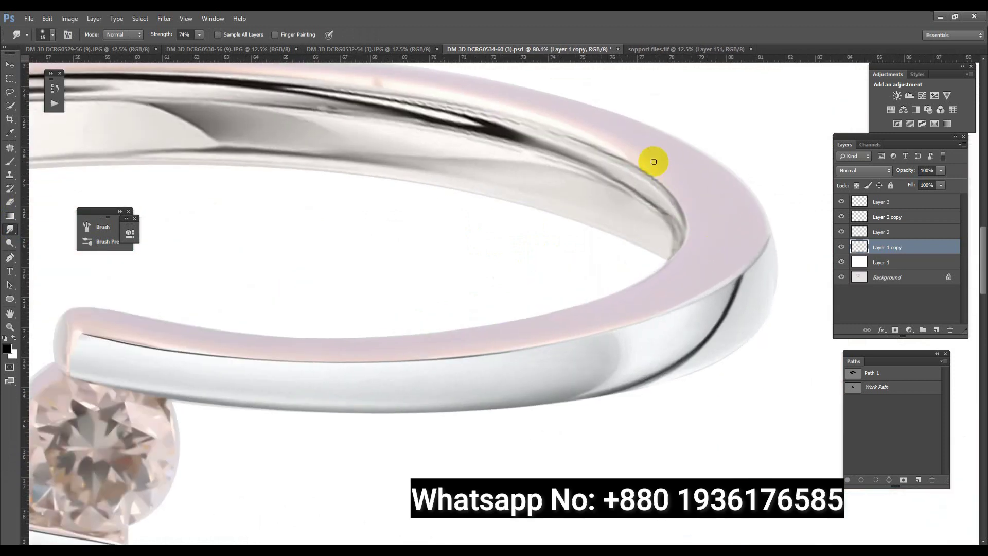
{"action": "left_click_drag", "start_coordinate": [461, 111], "coordinate": [607, 260]}
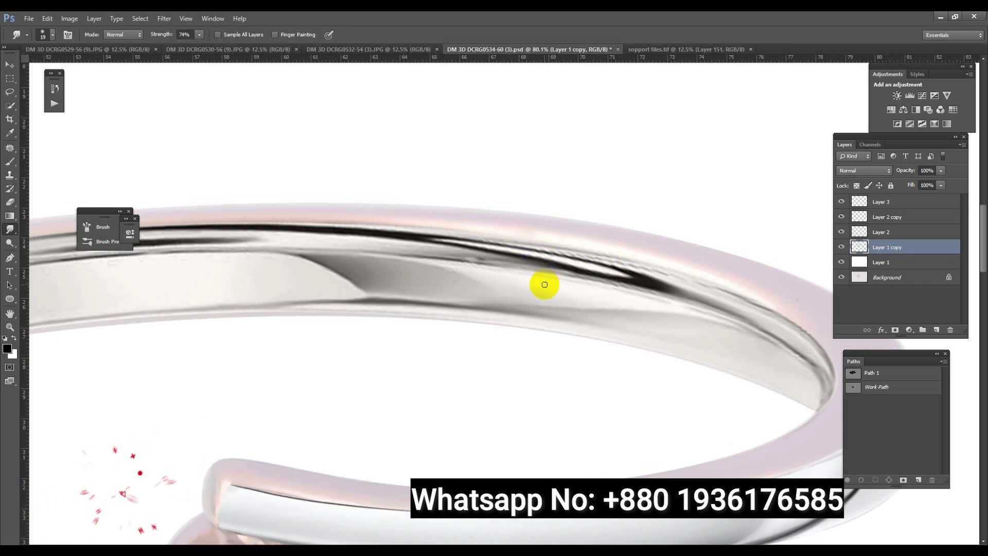
{"action": "scroll", "coordinate": [518, 248], "scroll_direction": "down", "scroll_amount": 5}
{"action": "scroll", "coordinate": [556, 308], "scroll_direction": "up", "scroll_amount": 2}
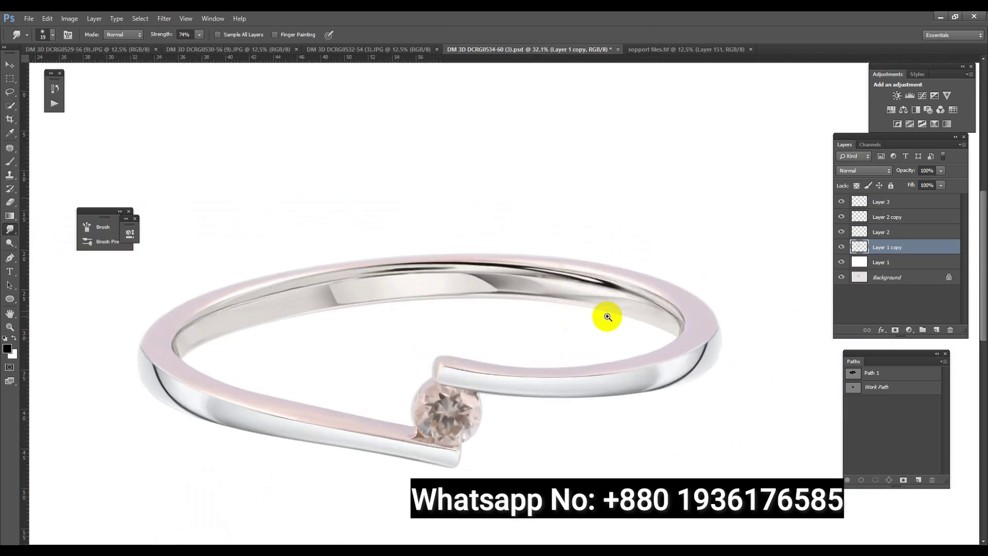
{"action": "left_click", "coordinate": [886, 206]}
{"action": "left_click", "coordinate": [883, 247], "text": "shift"}
Step: Merge the selected ring layers into Layer 3 and hide the retouched layers
{"action": "key", "text": "ctrl+e"}
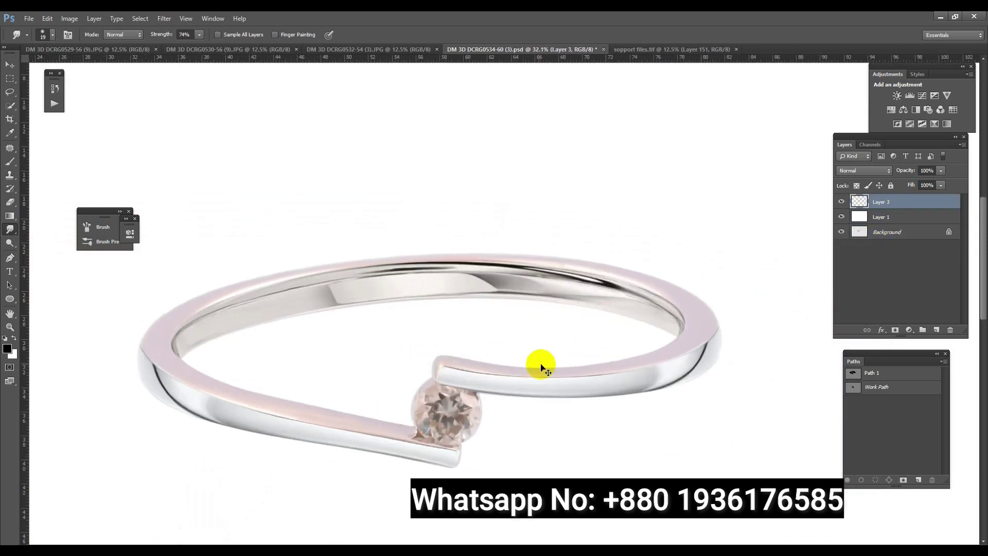
{"action": "scroll", "coordinate": [453, 411], "scroll_direction": "up", "scroll_amount": 2}
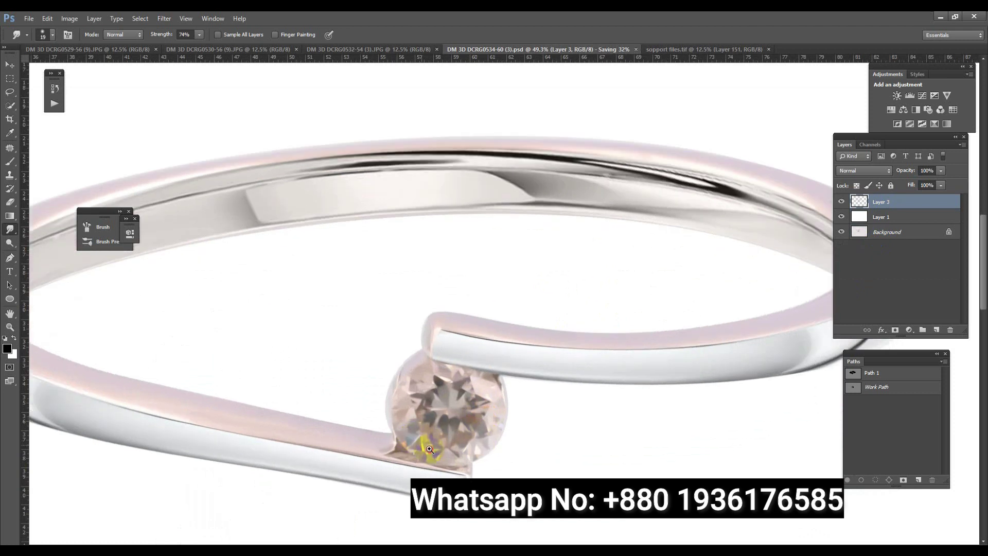
{"action": "scroll", "coordinate": [419, 443], "scroll_direction": "up", "scroll_amount": 2}
{"action": "left_click", "coordinate": [841, 233], "text": "alt"}
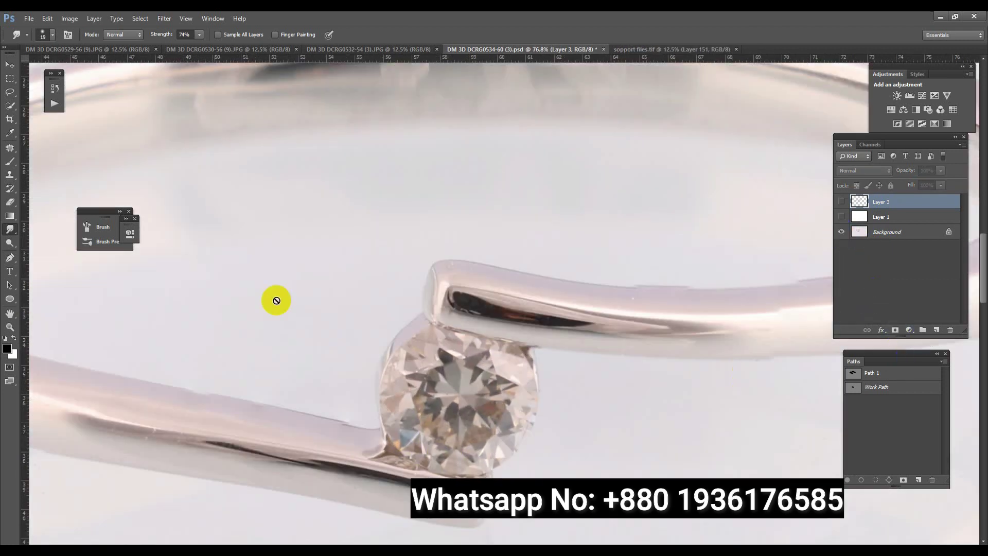
Step: Trace a curved Work Path around the diamond's outline with the Pen tool
{"action": "left_click", "coordinate": [11, 258]}
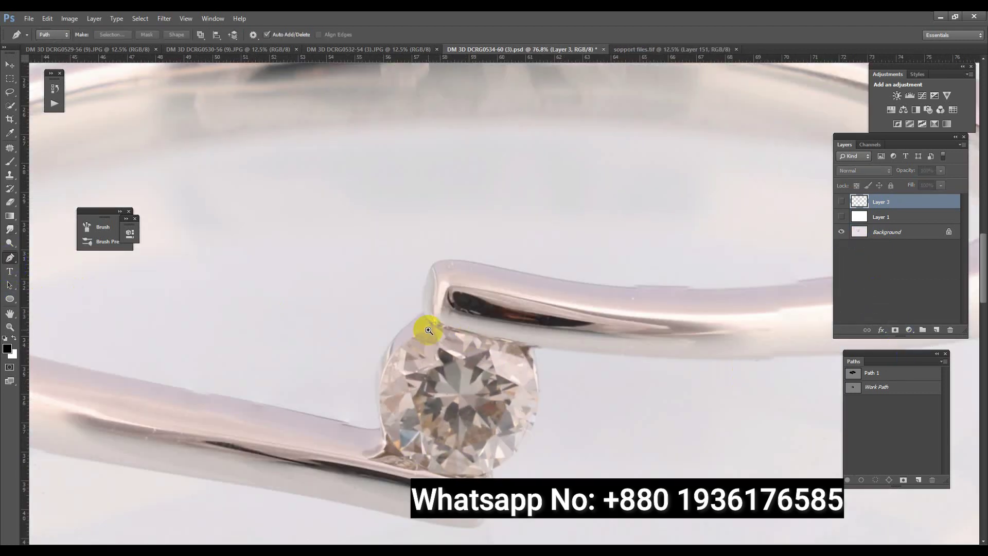
{"action": "scroll", "coordinate": [430, 329], "scroll_direction": "up", "scroll_amount": 2}
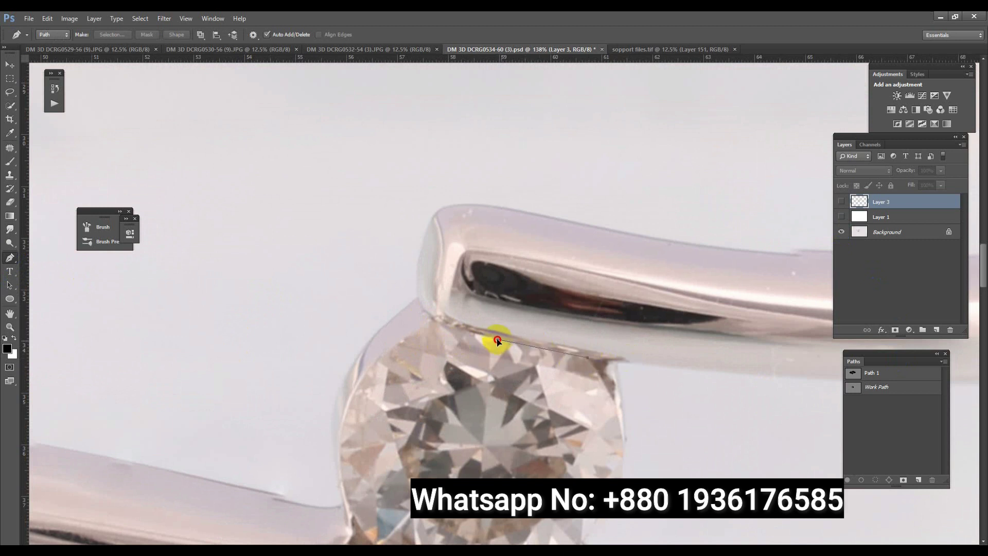
{"action": "left_click", "coordinate": [435, 323]}
{"action": "left_click", "coordinate": [363, 339]}
{"action": "left_click_drag", "start_coordinate": [330, 441], "coordinate": [376, 313]}
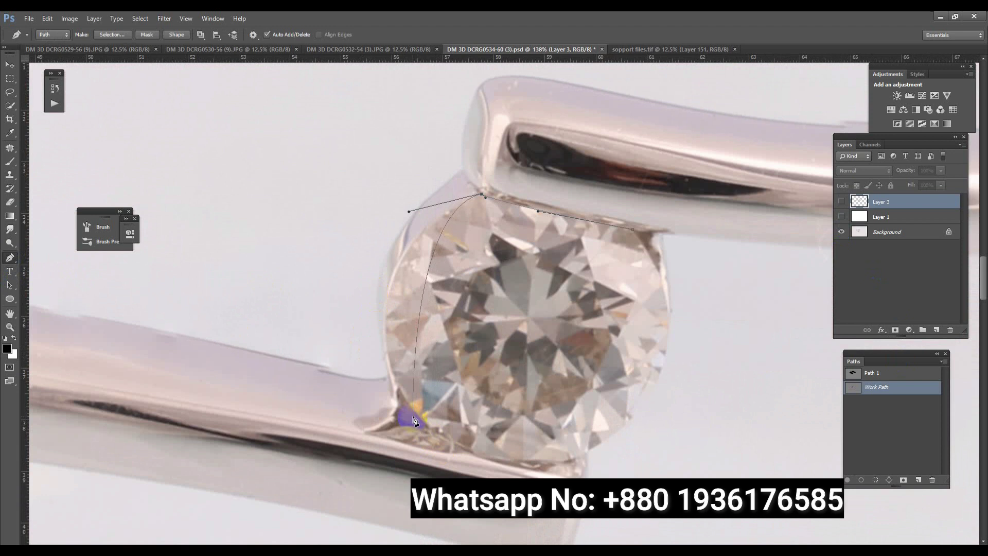
{"action": "left_click_drag", "start_coordinate": [423, 427], "coordinate": [456, 477]}
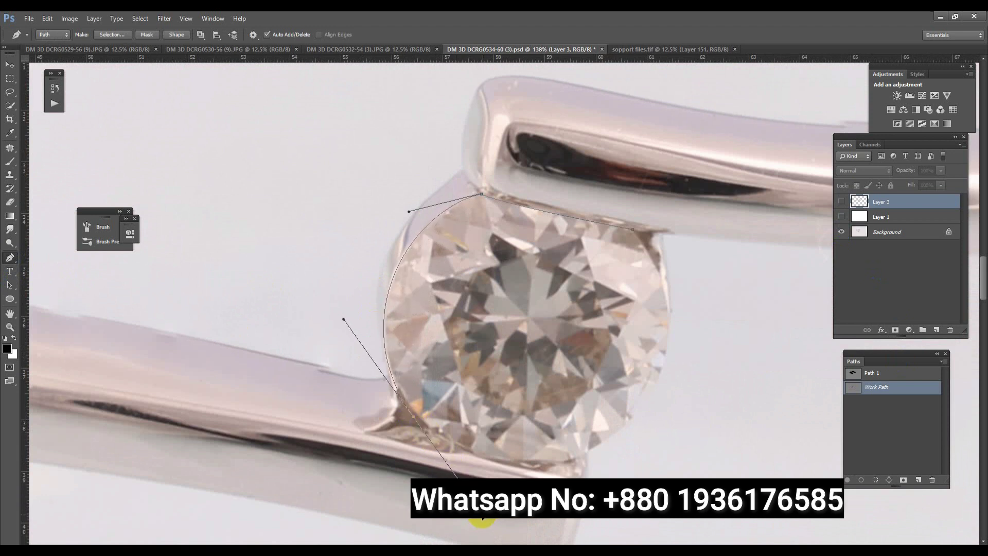
{"action": "left_click", "coordinate": [668, 366]}
{"action": "left_click_drag", "start_coordinate": [665, 363], "coordinate": [693, 238]}
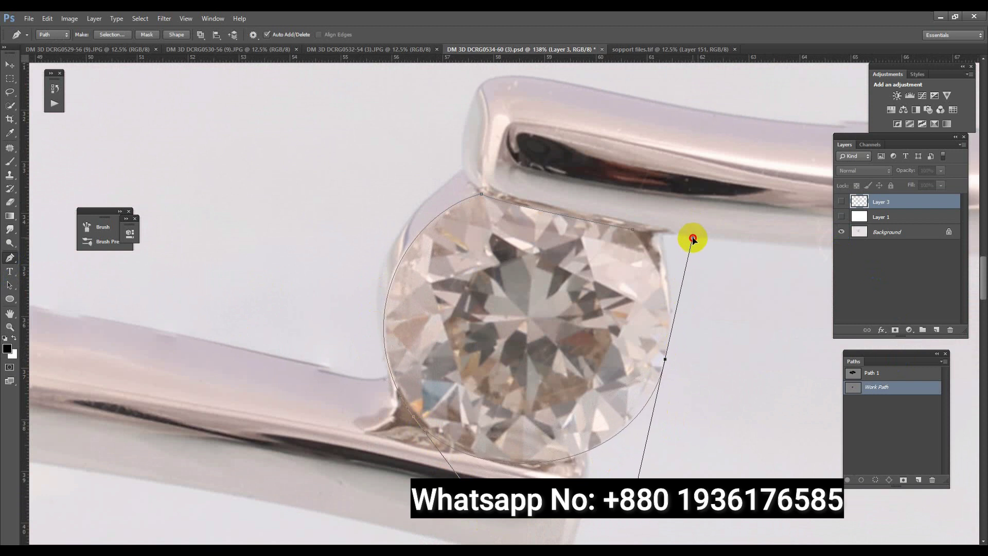
{"action": "left_click_drag", "start_coordinate": [693, 237], "coordinate": [678, 291]}
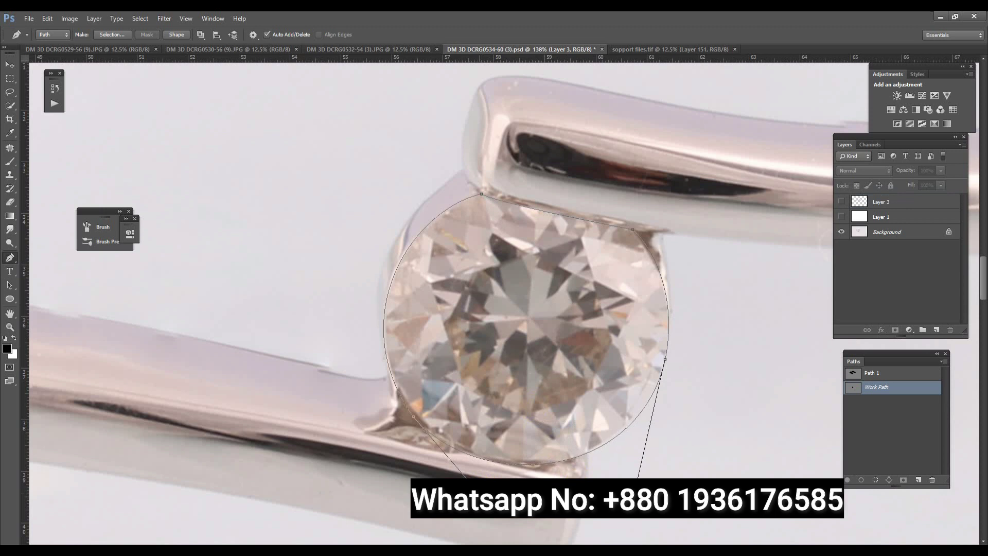
{"action": "scroll", "coordinate": [551, 335], "scroll_direction": "down", "scroll_amount": 3}
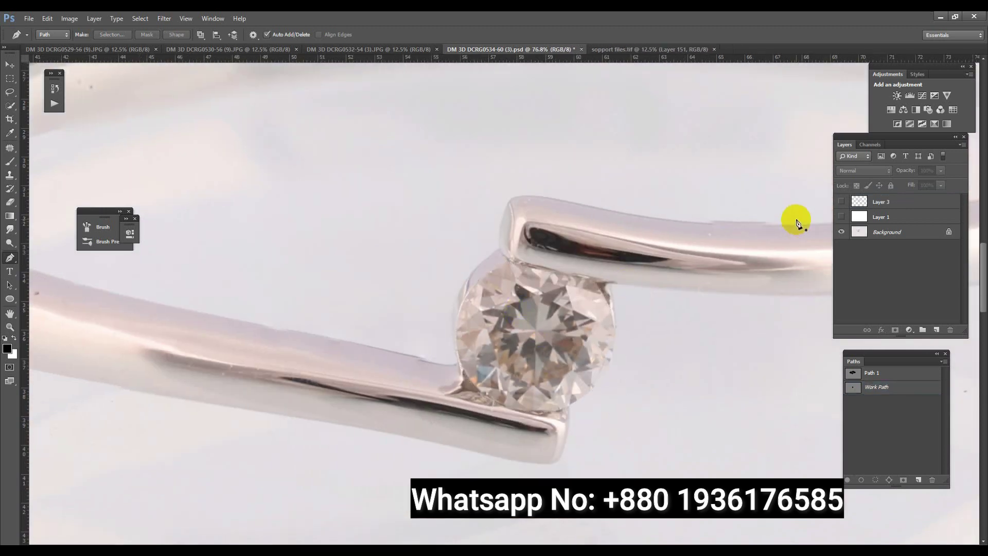
Step: Show the retouched ring again and select a diamond layer in the sopport files.tif collage
{"action": "left_click", "coordinate": [843, 216]}
{"action": "scroll", "coordinate": [589, 333], "scroll_direction": "down", "scroll_amount": 3}
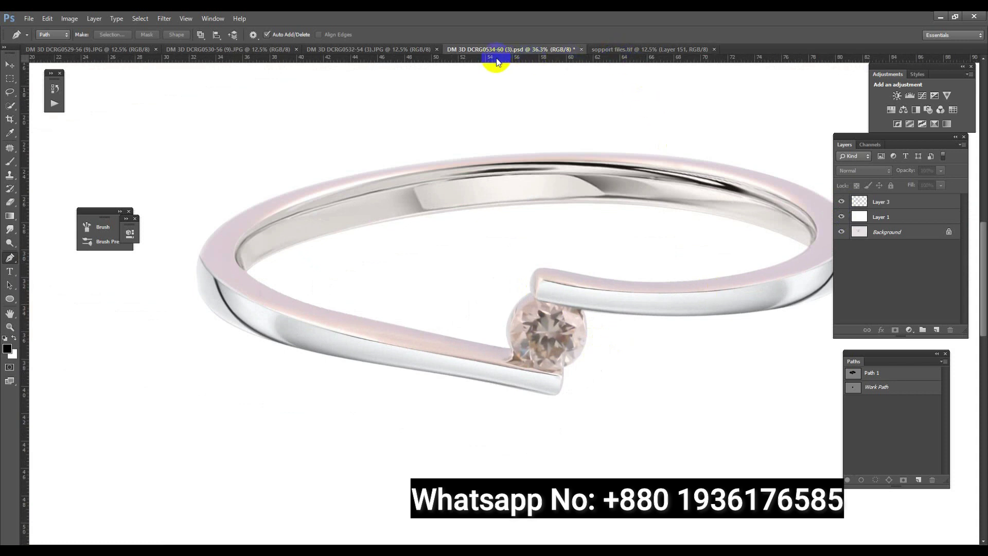
{"action": "left_click", "coordinate": [619, 49]}
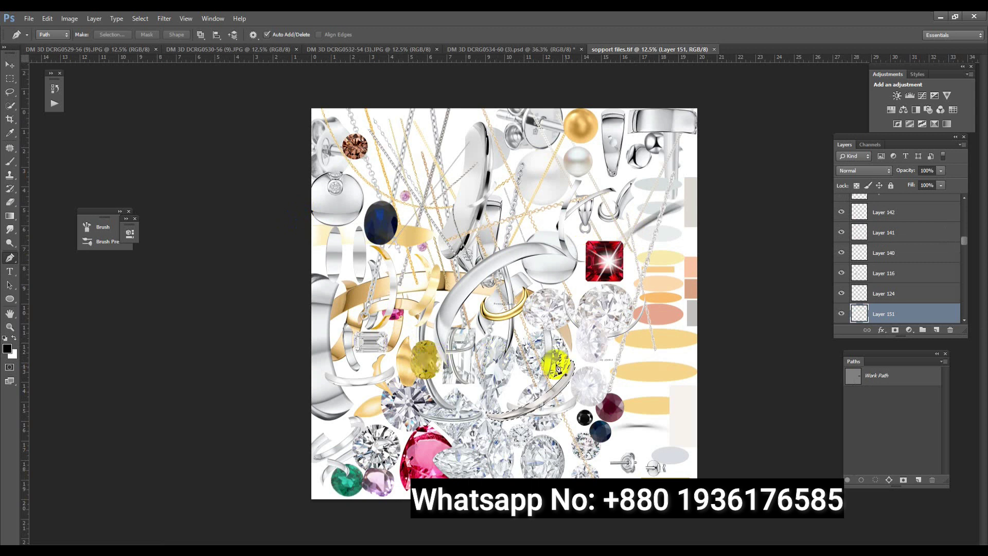
{"action": "key", "text": "v"}
{"action": "left_click", "coordinate": [566, 458]}
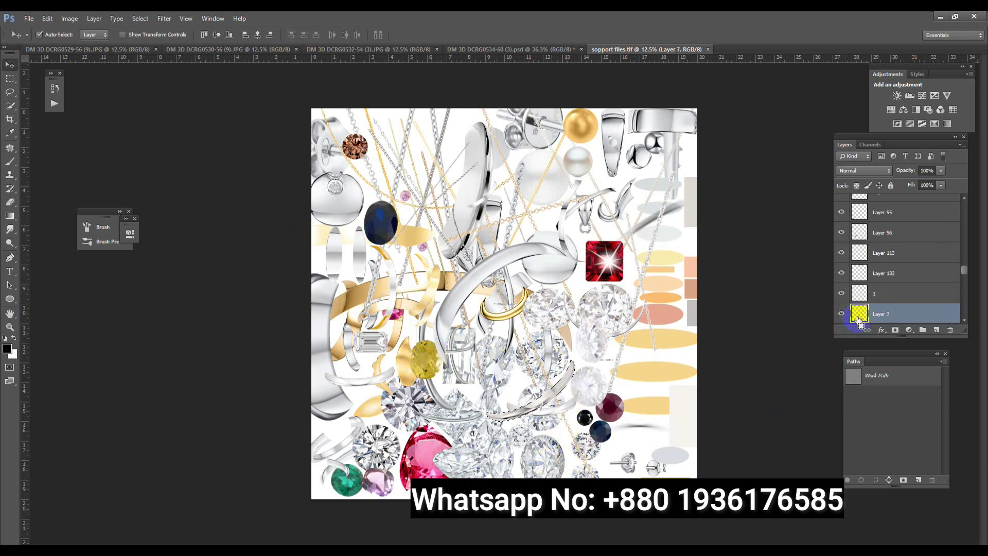
Step: Paste that diamond into the ring document, then undo it
{"action": "left_click", "coordinate": [525, 49]}
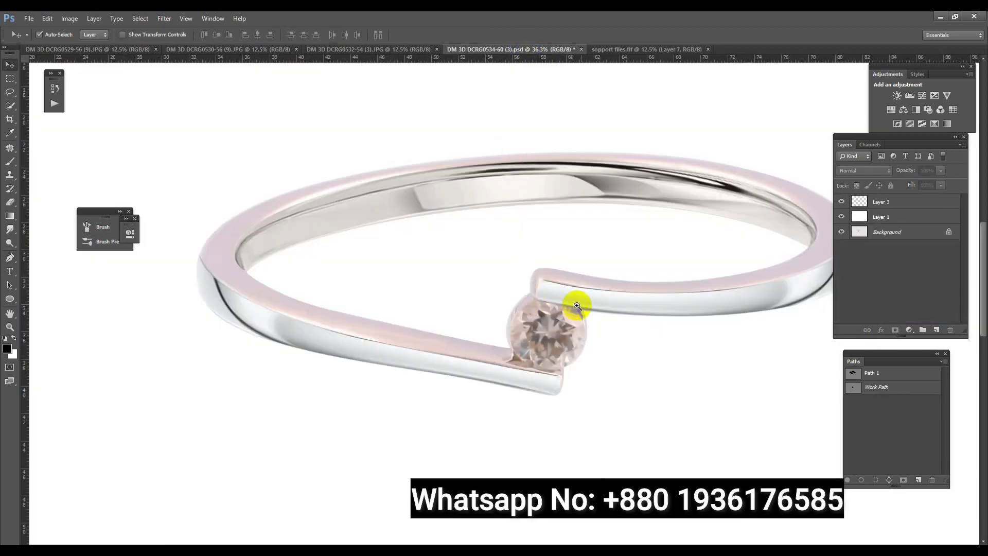
{"action": "left_click_drag", "start_coordinate": [573, 303], "coordinate": [601, 316]}
{"action": "key", "text": "ctrl+v"}
{"action": "key", "text": "ctrl+t"}
{"action": "key", "text": "Escape"}
{"action": "key", "text": "ctrl+z"}
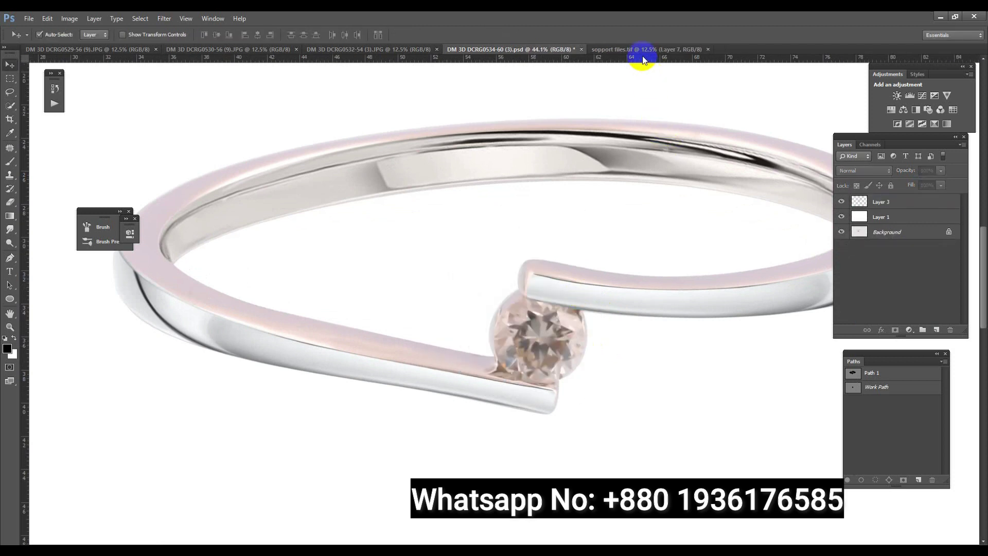
Step: Drag the round diamond Layer 18 from the collage into the ring document
{"action": "left_click", "coordinate": [641, 49]}
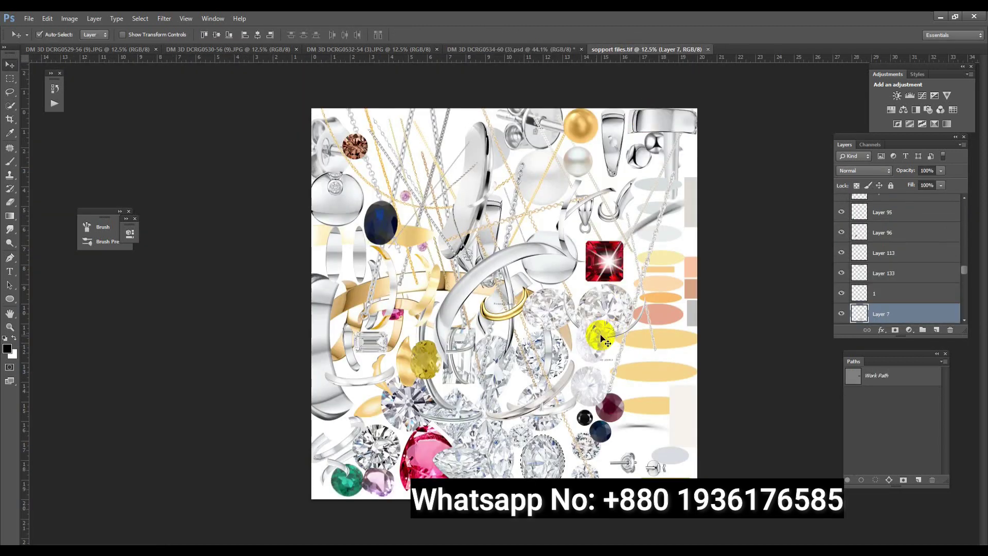
{"action": "left_click", "coordinate": [558, 427]}
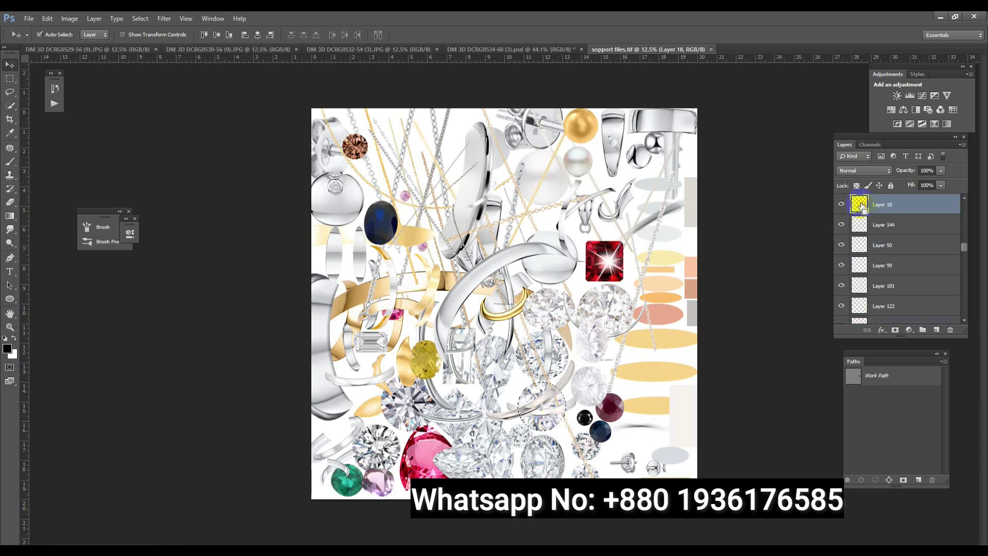
{"action": "mouse_move", "coordinate": [812, 179]}
{"action": "left_mouse_down"}
{"action": "mouse_move", "coordinate": [587, 267]}
{"action": "mouse_move", "coordinate": [592, 371]}
{"action": "mouse_move", "coordinate": [617, 410]}
{"action": "left_mouse_up"}
{"action": "key", "text": "ctrl+t"}
Step: Shrink the diamond to about 55%, skew it onto the setting, and load Path 1 as a selection
{"action": "left_click_drag", "start_coordinate": [662, 459], "coordinate": [610, 354]}
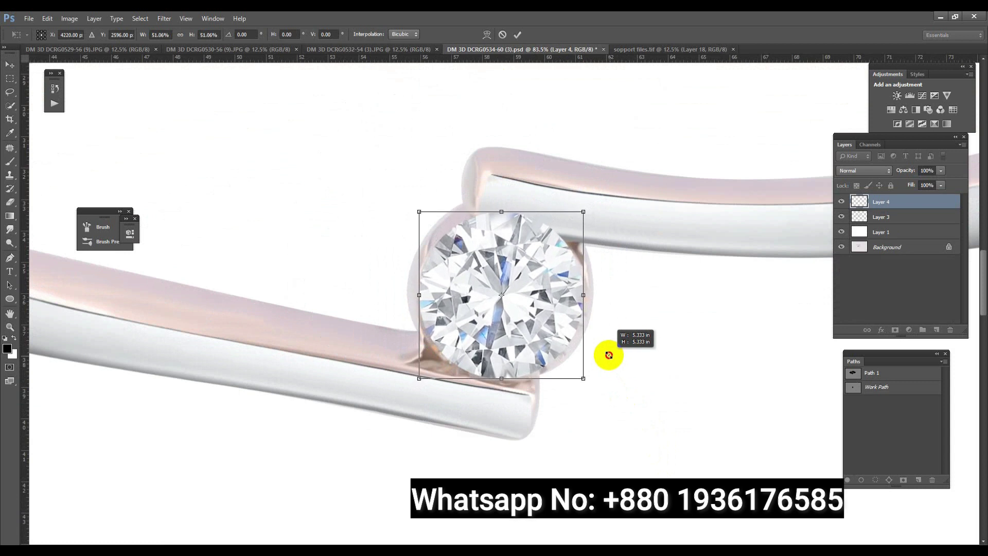
{"action": "left_click_drag", "start_coordinate": [587, 295], "coordinate": [591, 292]}
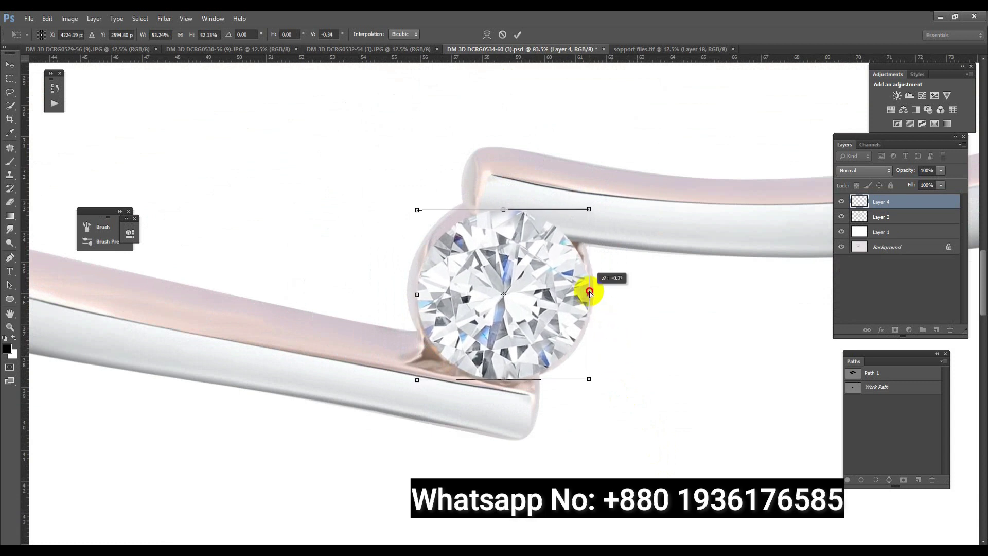
{"action": "left_click_drag", "start_coordinate": [506, 216], "coordinate": [506, 220]}
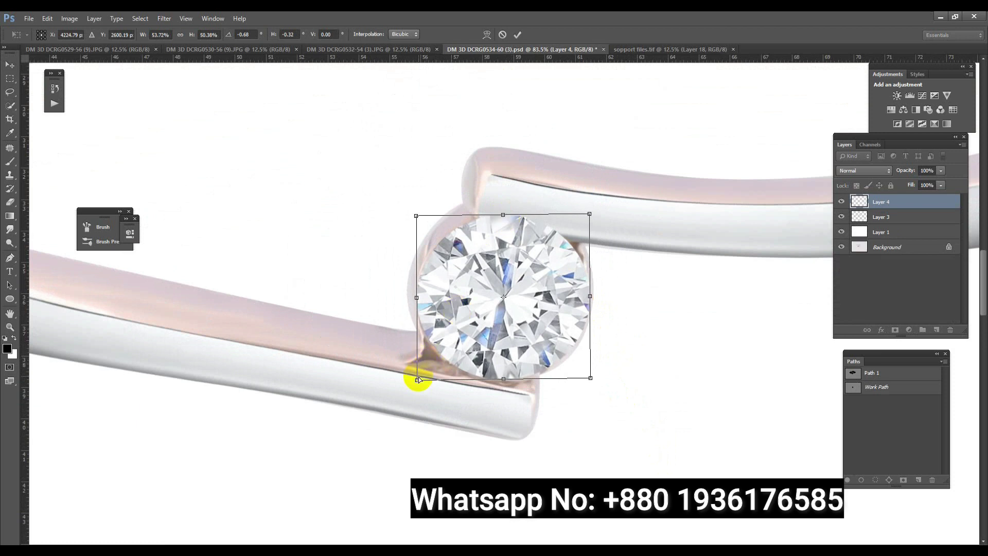
{"action": "left_click_drag", "start_coordinate": [417, 380], "coordinate": [413, 384]}
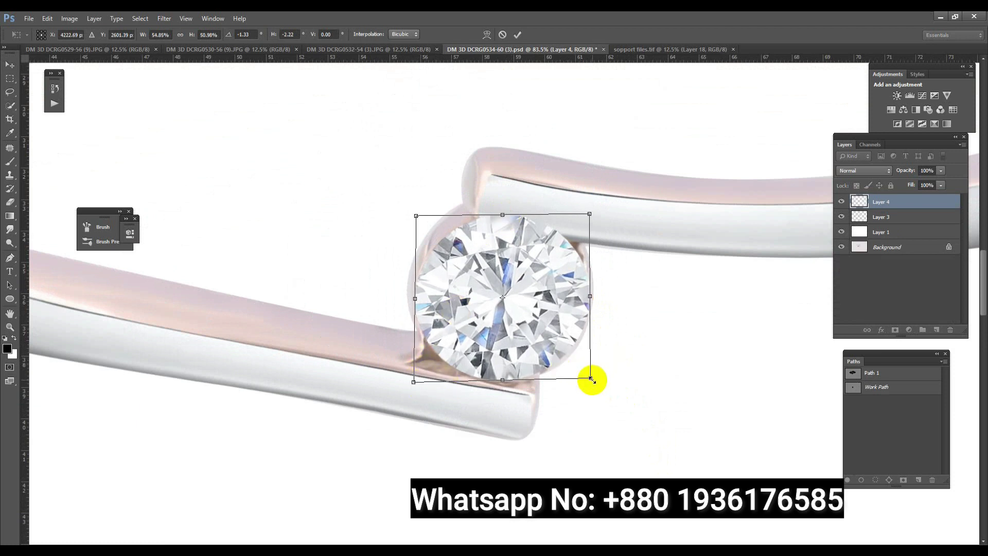
{"action": "left_click_drag", "start_coordinate": [591, 379], "coordinate": [601, 384]}
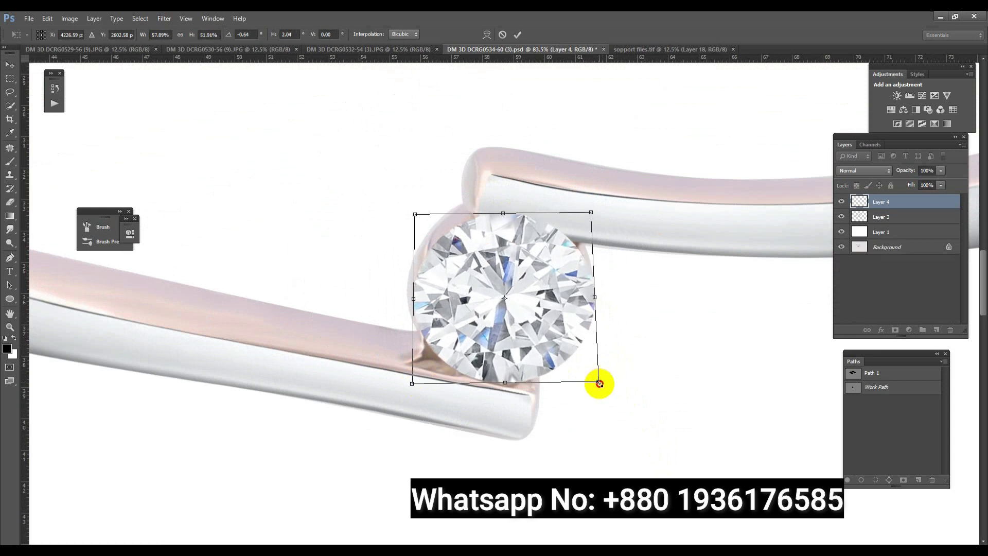
{"action": "left_click_drag", "start_coordinate": [504, 213], "coordinate": [506, 211]}
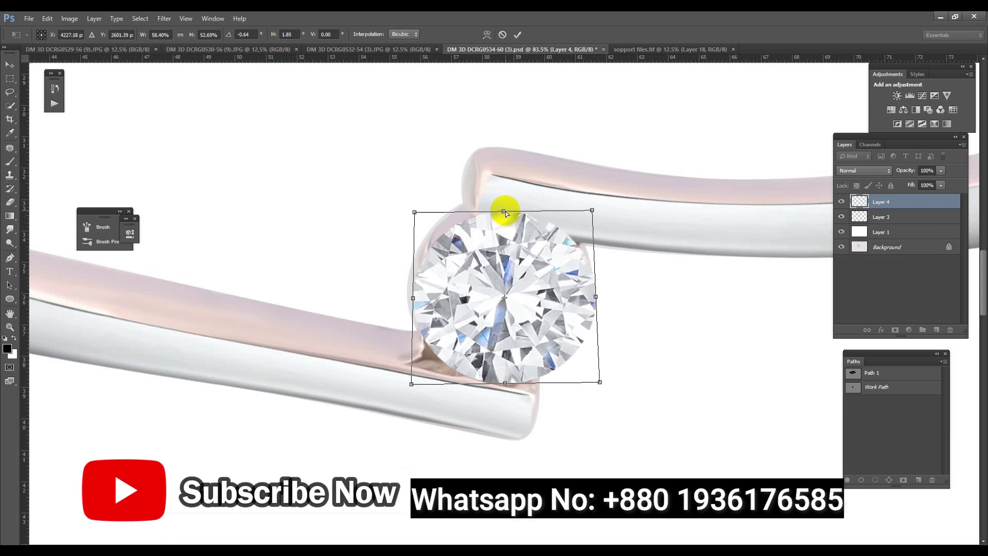
{"action": "key", "text": "Return"}
{"action": "left_click", "coordinate": [854, 390], "text": "ctrl"}
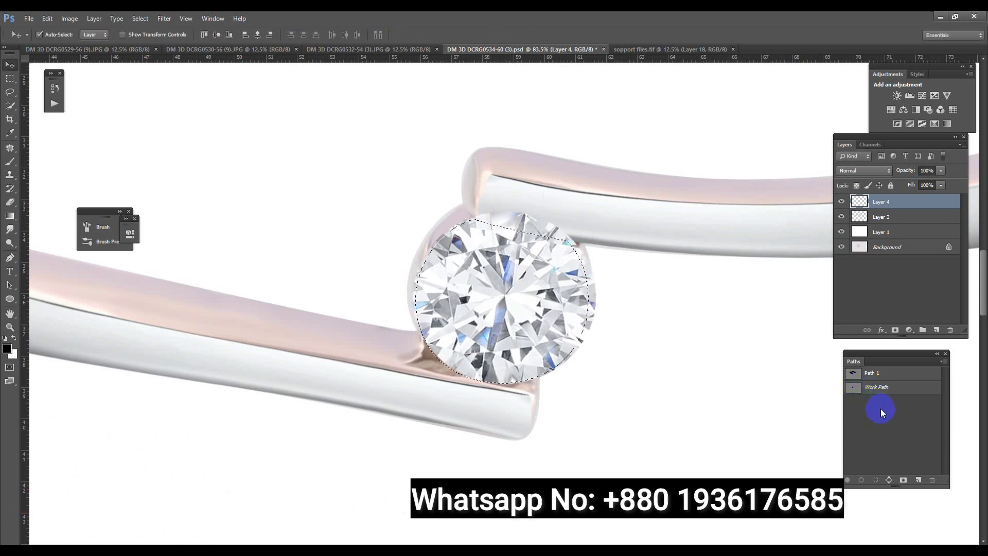
Step: Add a layer mask to the Layer 4 diamond from the stone outline, then select Layer 3
{"action": "left_click", "coordinate": [895, 330]}
{"action": "scroll", "coordinate": [517, 371], "scroll_direction": "down", "scroll_amount": 3}
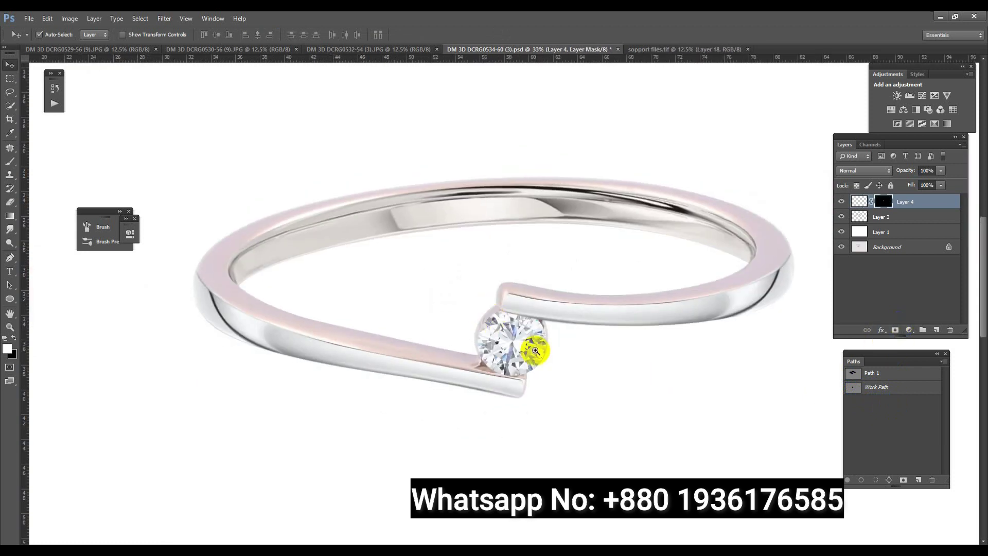
{"action": "scroll", "coordinate": [535, 351], "scroll_direction": "up", "scroll_amount": 2}
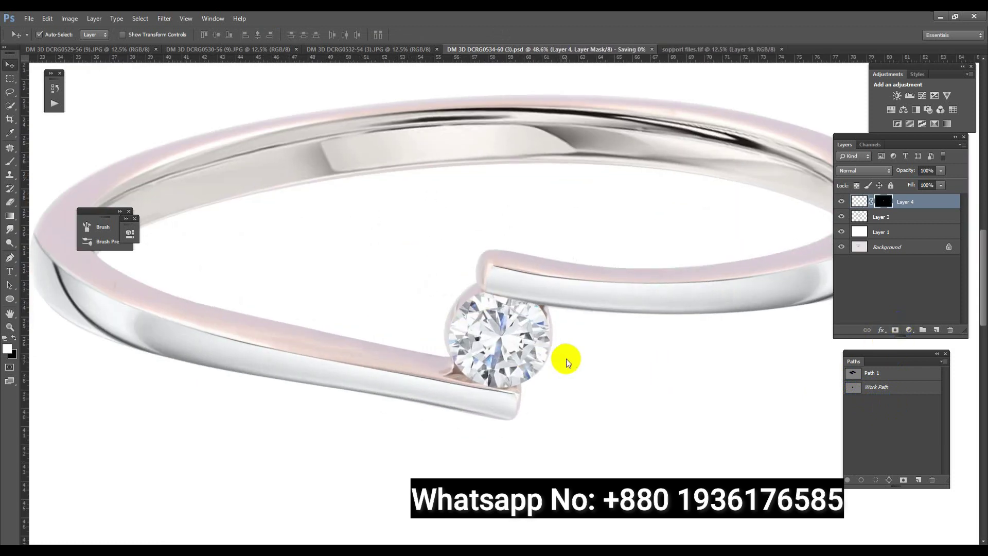
{"action": "left_click_drag", "start_coordinate": [882, 217], "coordinate": [868, 221]}
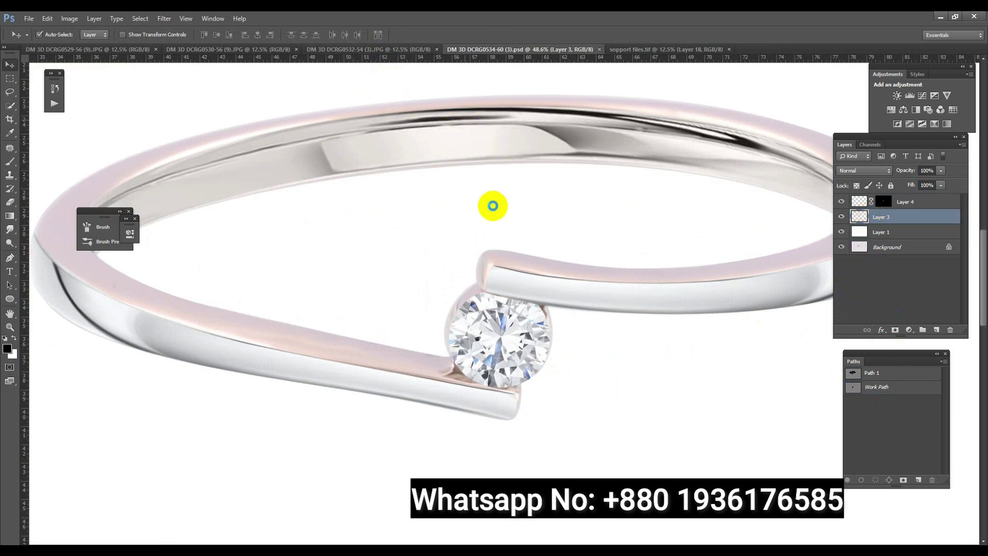
{"action": "key", "text": "ctrl+shift+a"}
Step: Set Camera Raw Detail to Luminance 100 and Luminance Detail 19 and apply it to Layer 3
{"action": "left_click", "coordinate": [421, 215]}
{"action": "left_click_drag", "start_coordinate": [460, 341], "coordinate": [525, 342]}
{"action": "left_click_drag", "start_coordinate": [456, 359], "coordinate": [416, 370]}
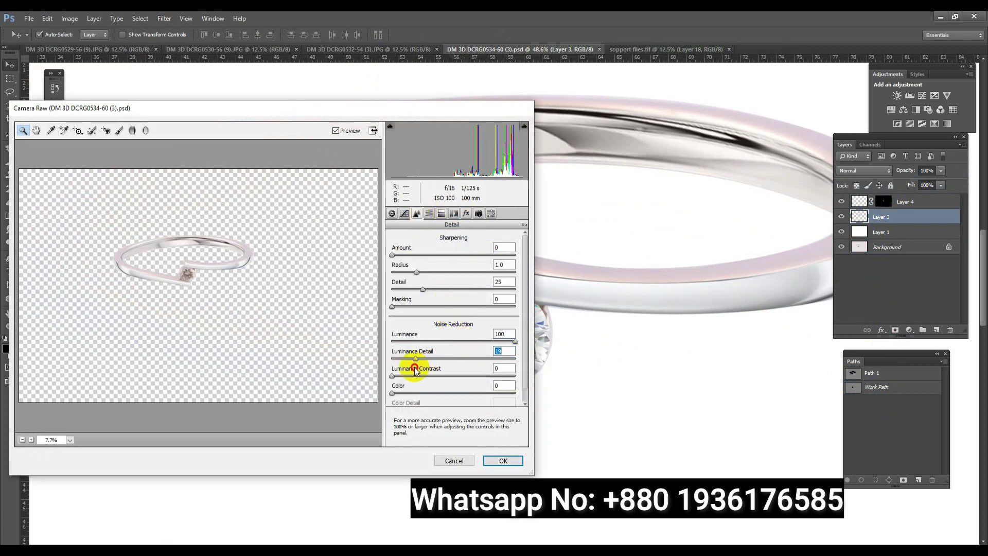
{"action": "left_click", "coordinate": [494, 461]}
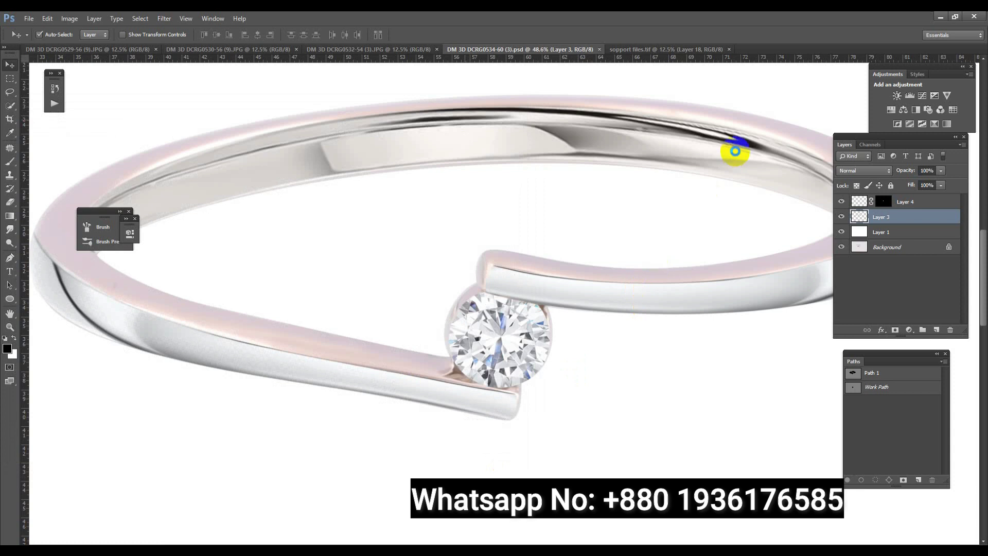
{"action": "mouse_move", "coordinate": [746, 131]}
{"action": "left_mouse_down"}
{"action": "mouse_move", "coordinate": [785, 150]}
{"action": "mouse_move", "coordinate": [629, 154]}
{"action": "mouse_move", "coordinate": [745, 185]}
{"action": "left_mouse_up"}
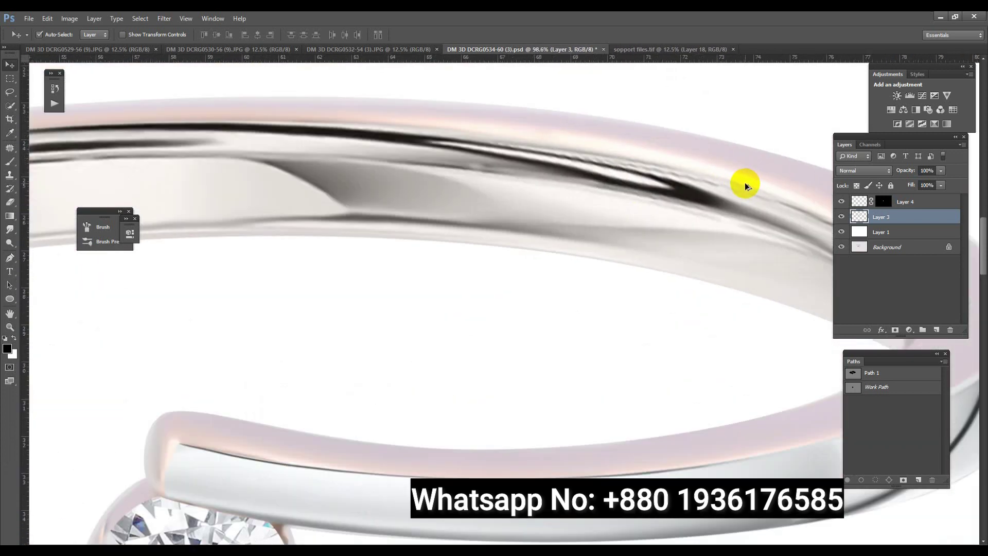
Step: Load the ring's outline from Layer 3 as a selection
{"action": "left_click", "coordinate": [745, 184]}
{"action": "left_click", "coordinate": [745, 186]}
{"action": "left_click", "coordinate": [865, 218]}
{"action": "left_click", "coordinate": [861, 222], "text": "ctrl"}
Step: Smudge the jagged ridges and dark line on the inner band at 74% strength
{"action": "left_click_drag", "start_coordinate": [692, 154], "coordinate": [103, 164]}
{"action": "left_click", "coordinate": [10, 229]}
{"action": "mouse_move", "coordinate": [617, 183]}
{"action": "left_mouse_down"}
{"action": "mouse_move", "coordinate": [438, 154]}
{"action": "mouse_move", "coordinate": [609, 177]}
{"action": "mouse_move", "coordinate": [738, 221]}
{"action": "mouse_move", "coordinate": [751, 216]}
{"action": "mouse_move", "coordinate": [647, 185]}
{"action": "left_mouse_up"}
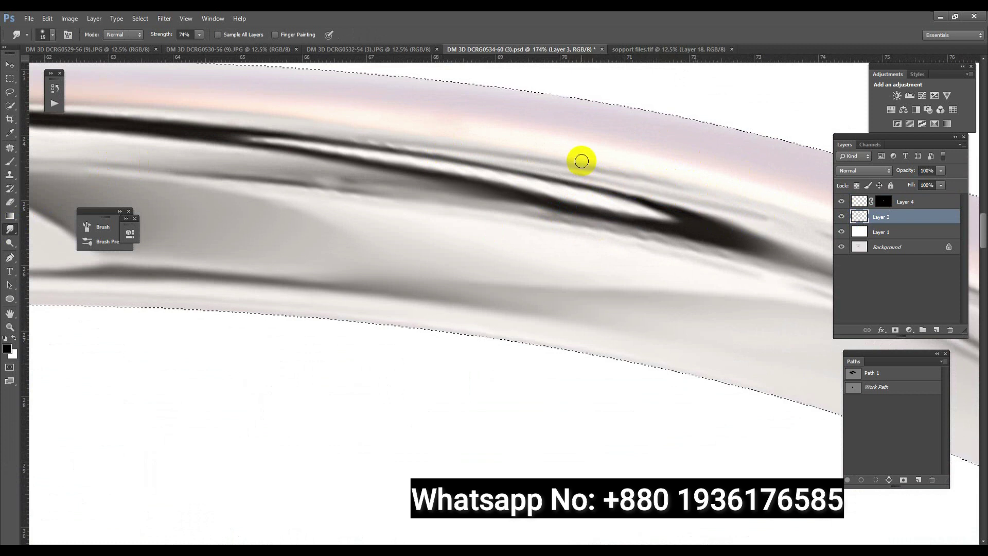
{"action": "mouse_move", "coordinate": [648, 223]}
{"action": "left_mouse_down"}
{"action": "mouse_move", "coordinate": [739, 255]}
{"action": "mouse_move", "coordinate": [639, 235]}
{"action": "left_mouse_up"}
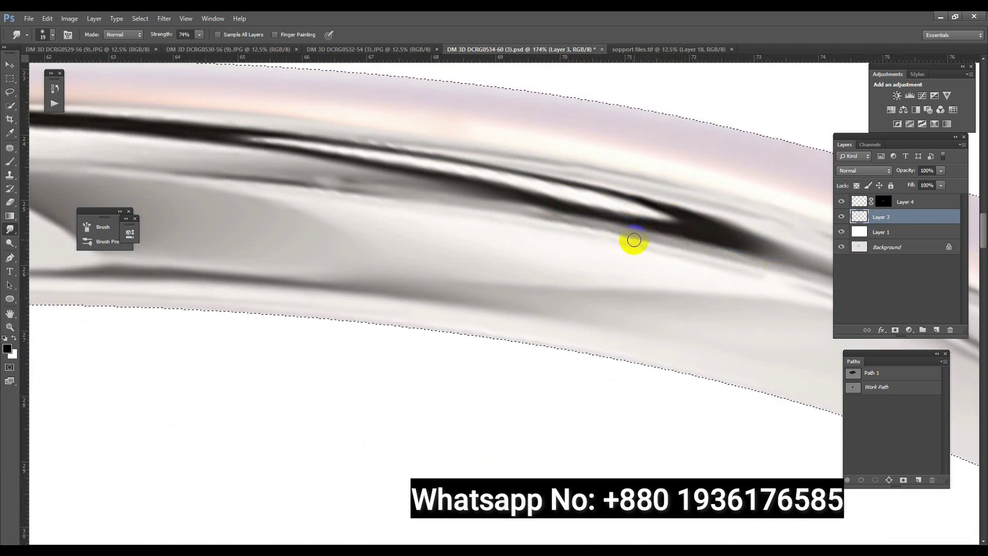
{"action": "left_click_drag", "start_coordinate": [464, 204], "coordinate": [458, 203]}
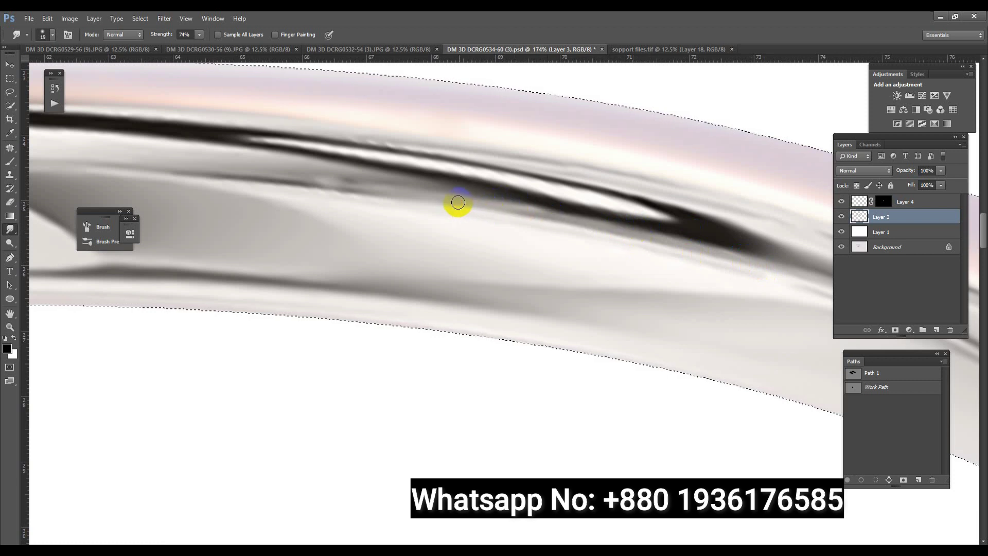
{"action": "scroll", "coordinate": [569, 177], "scroll_direction": "down", "scroll_amount": 3}
{"action": "scroll", "coordinate": [410, 227], "scroll_direction": "down", "scroll_amount": 2}
{"action": "scroll", "coordinate": [223, 245], "scroll_direction": "up", "scroll_amount": 2}
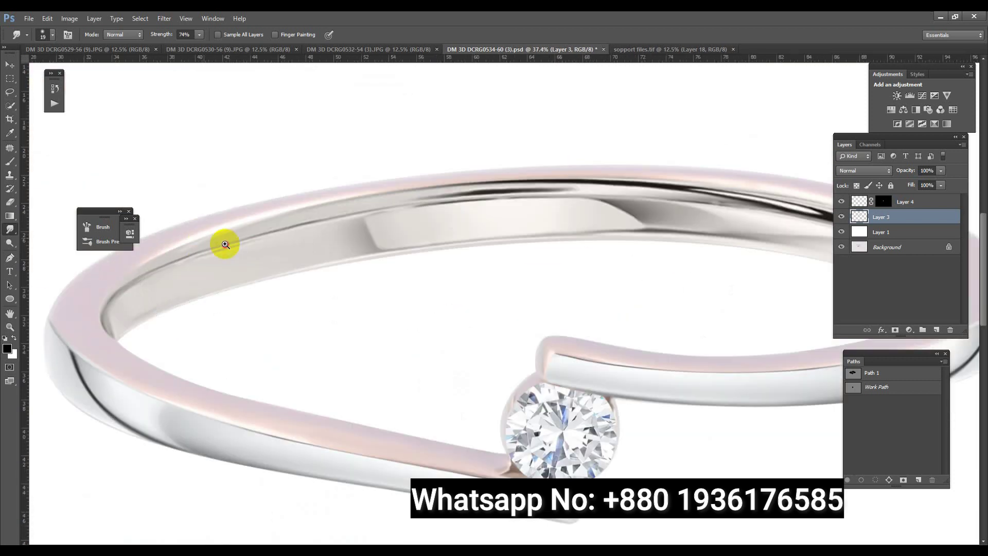
{"action": "scroll", "coordinate": [168, 286], "scroll_direction": "up", "scroll_amount": 2}
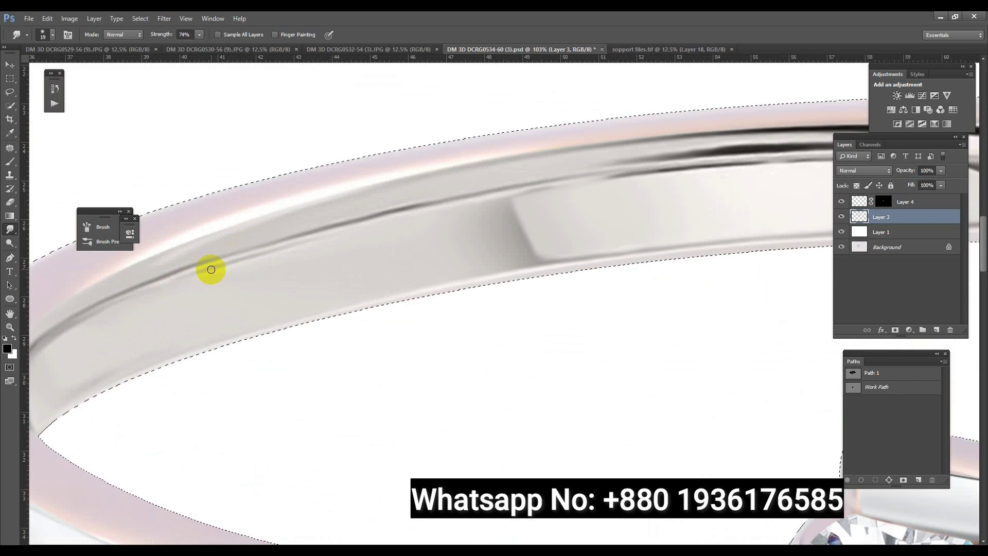
Step: Even out the remaining dark line further left along the inner band
{"action": "left_click_drag", "start_coordinate": [201, 277], "coordinate": [136, 297]}
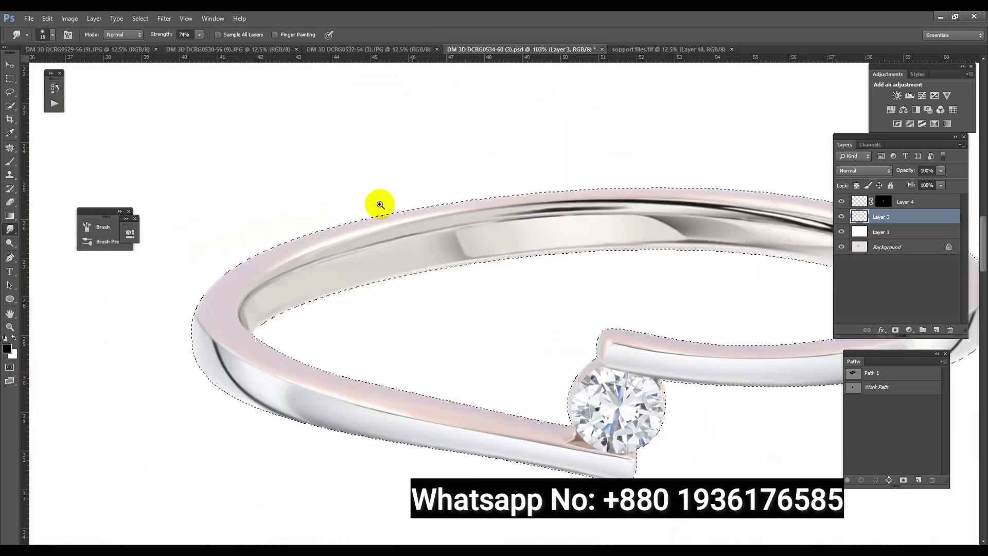
{"action": "scroll", "coordinate": [379, 203], "scroll_direction": "down", "scroll_amount": 5}
{"action": "scroll", "coordinate": [437, 247], "scroll_direction": "up", "scroll_amount": 5}
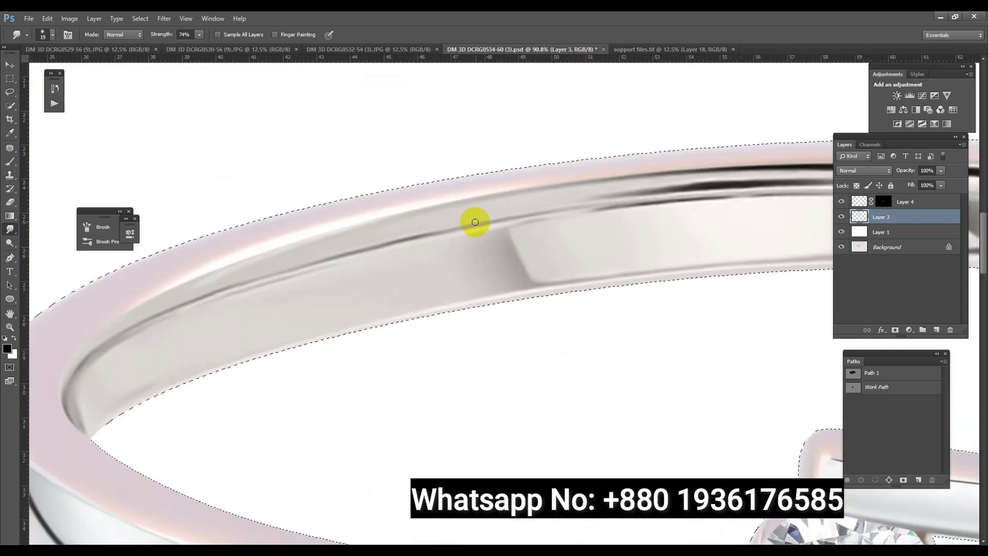
{"action": "scroll", "coordinate": [468, 239], "scroll_direction": "down", "scroll_amount": 5}
{"action": "scroll", "coordinate": [671, 280], "scroll_direction": "up", "scroll_amount": 2}
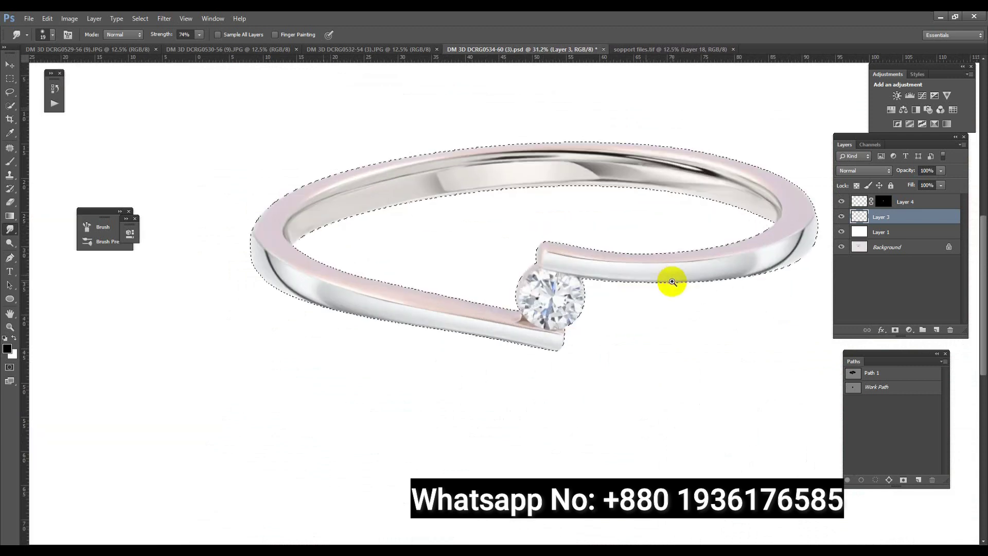
{"action": "scroll", "coordinate": [551, 292], "scroll_direction": "up", "scroll_amount": 1}
{"action": "scroll", "coordinate": [590, 282], "scroll_direction": "up", "scroll_amount": 2}
{"action": "scroll", "coordinate": [470, 320], "scroll_direction": "down", "scroll_amount": 3}
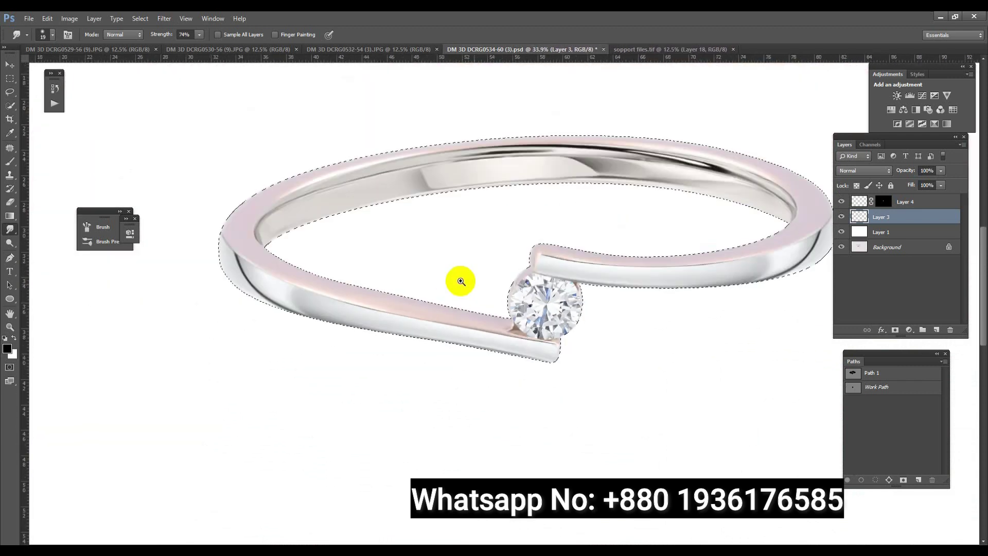
{"action": "scroll", "coordinate": [459, 280], "scroll_direction": "up", "scroll_amount": 1}
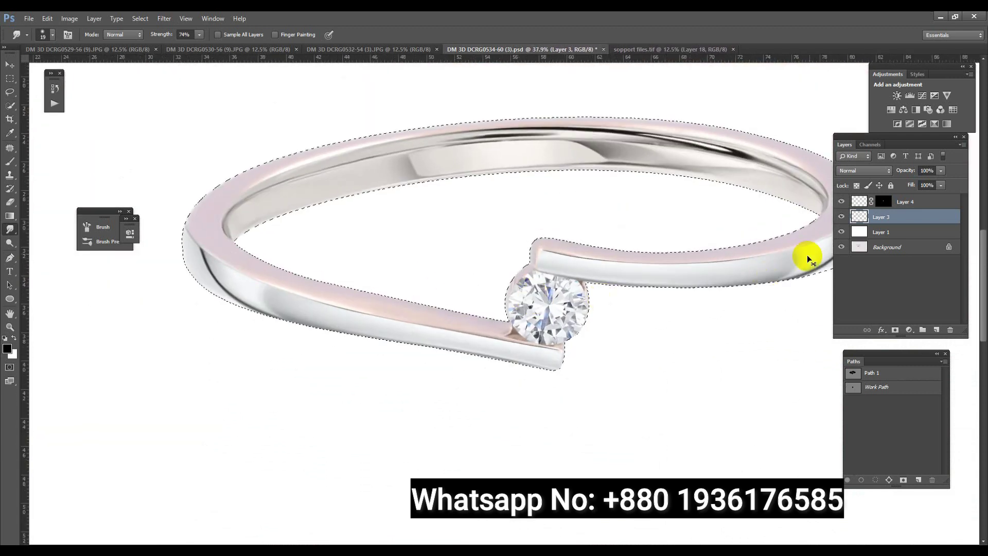
Step: Add a new layer above the ring and fill the ring selection with light grey
{"action": "left_click", "coordinate": [936, 333]}
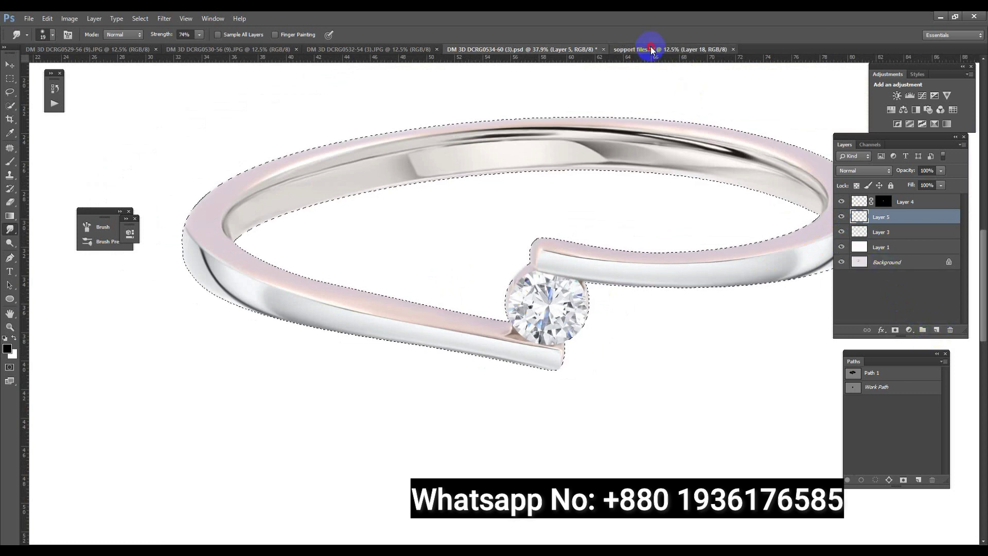
{"action": "left_click", "coordinate": [650, 49]}
{"action": "left_click", "coordinate": [8, 162]}
{"action": "key", "text": "x"}
{"action": "left_click", "coordinate": [668, 231]}
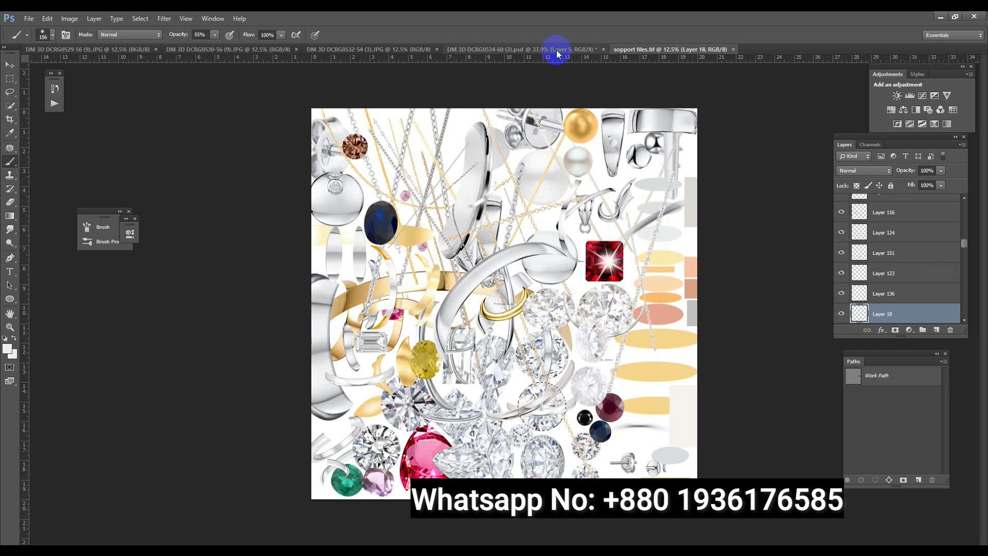
{"action": "left_click", "coordinate": [557, 50]}
{"action": "key", "text": "alt+BackSpace"}
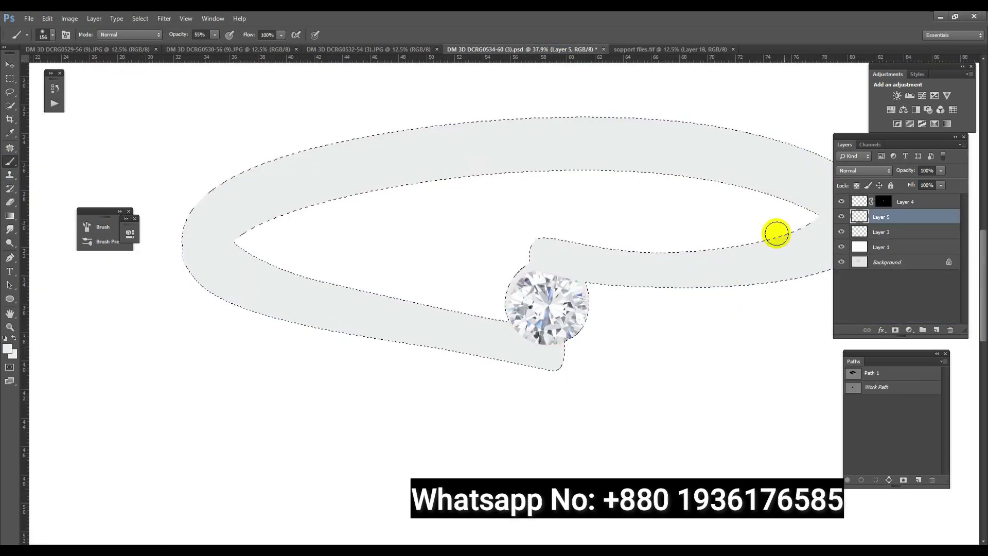
Step: Set the grey layer to Color blend mode and merge it down into Layer 3
{"action": "left_click", "coordinate": [875, 171]}
{"action": "left_click", "coordinate": [843, 431]}
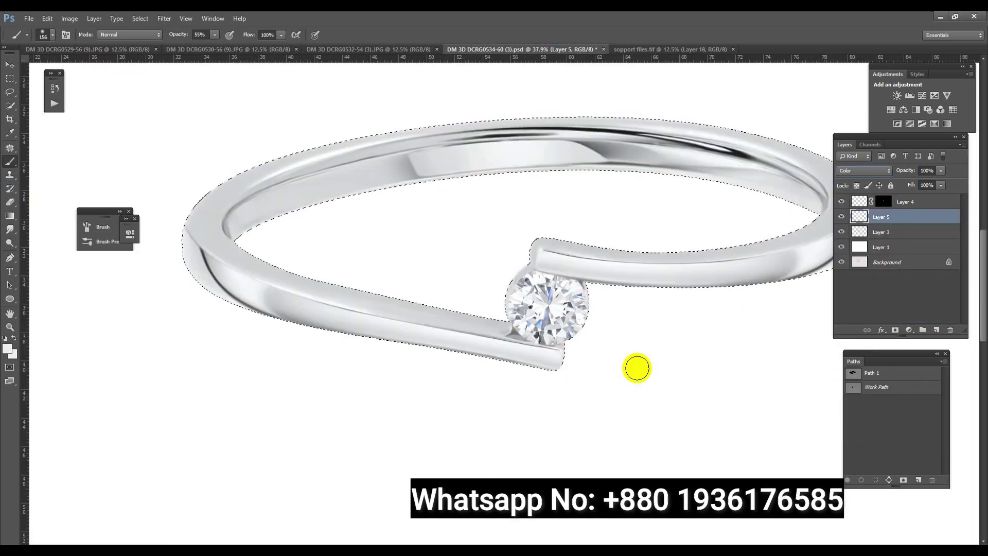
{"action": "scroll", "coordinate": [523, 293], "scroll_direction": "down", "scroll_amount": 2}
{"action": "scroll", "coordinate": [624, 320], "scroll_direction": "up", "scroll_amount": 2}
{"action": "key", "text": "ctrl+e"}
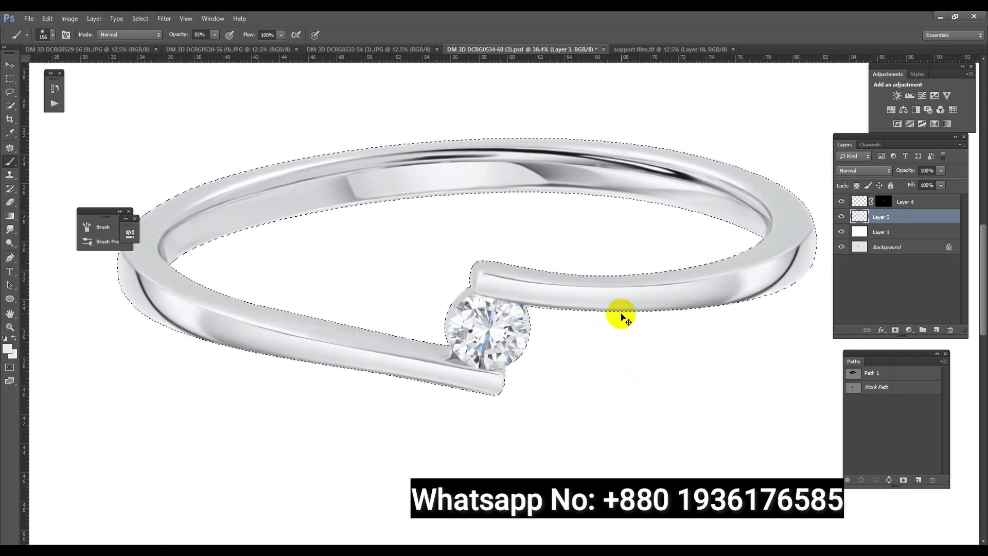
Step: Apply the Camera Raw Filter with Clarity +10 and raised Detail sharpening to the ring
{"action": "key", "text": "ctrl+shift+a"}
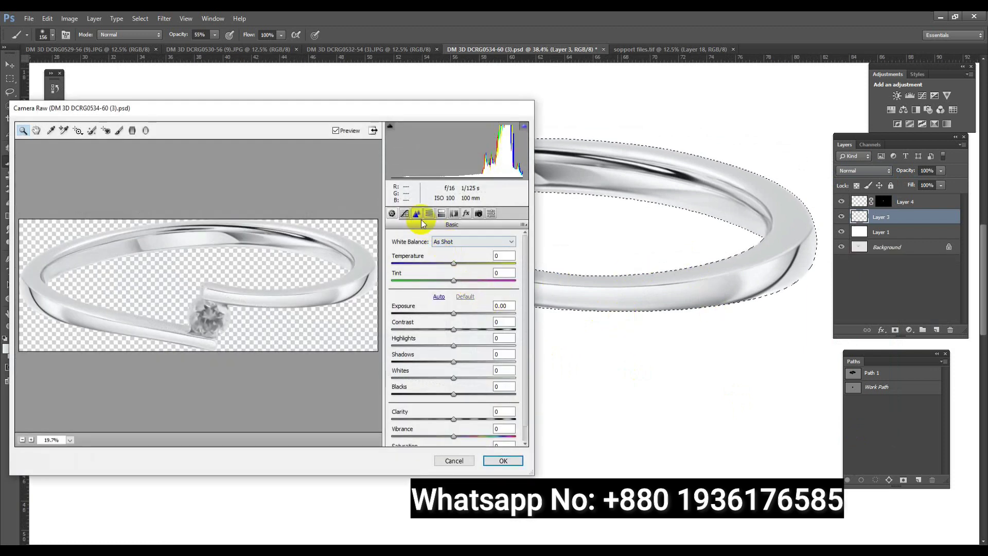
{"action": "left_click_drag", "start_coordinate": [457, 419], "coordinate": [460, 419]}
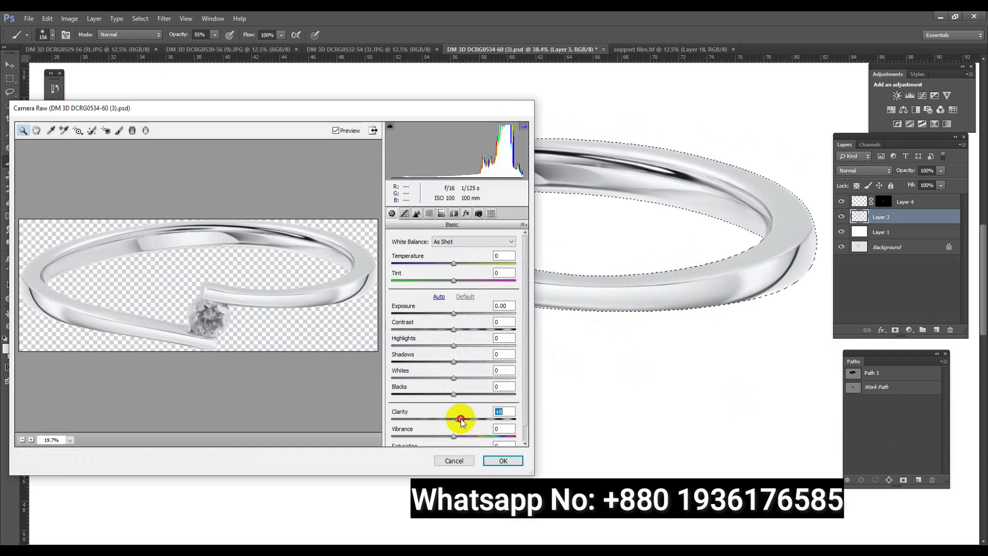
{"action": "left_click", "coordinate": [416, 214]}
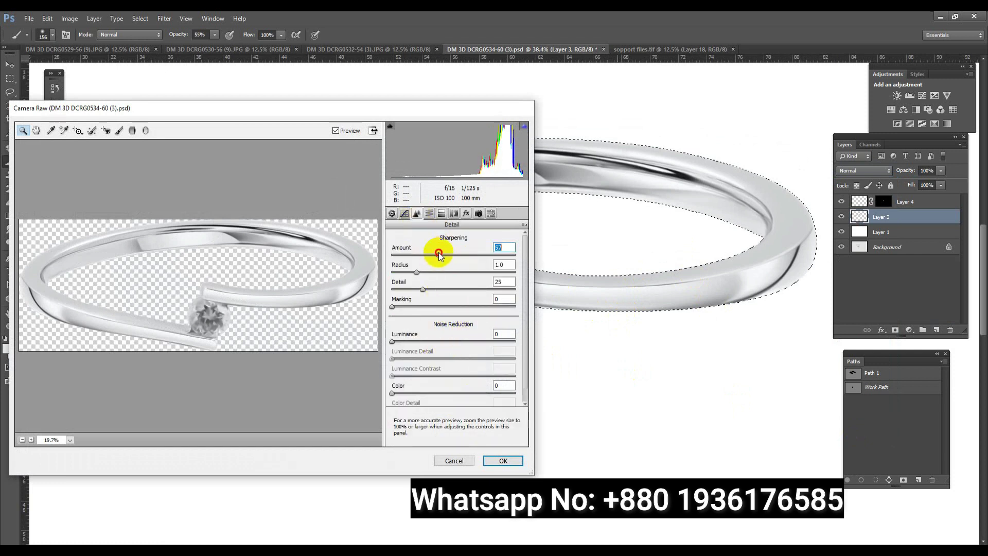
{"action": "left_click", "coordinate": [507, 460]}
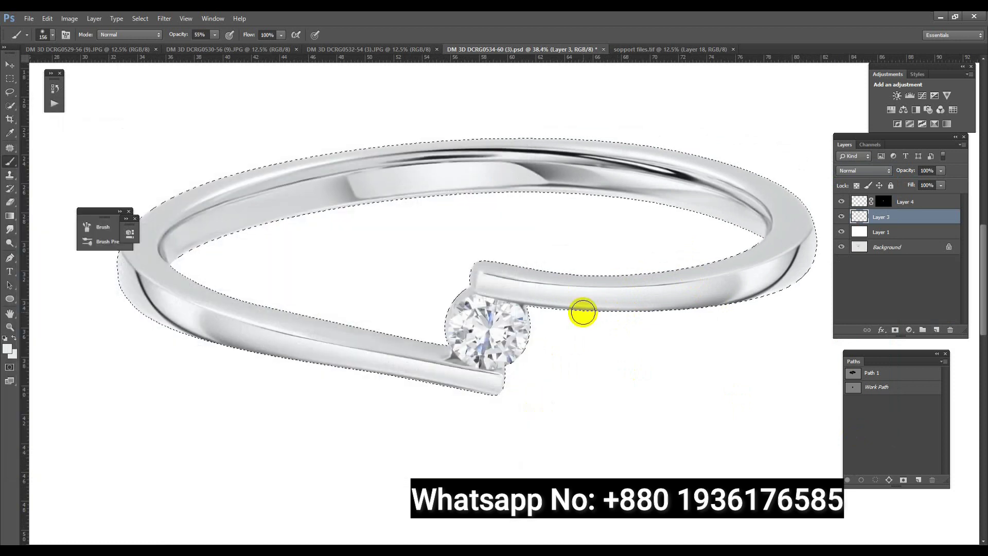
Step: Zoom out until the full white canvas is visible, then choose the Crop tool
{"action": "scroll", "coordinate": [582, 312], "scroll_direction": "up", "scroll_amount": 5}
{"action": "scroll", "coordinate": [611, 371], "scroll_direction": "down", "scroll_amount": 6}
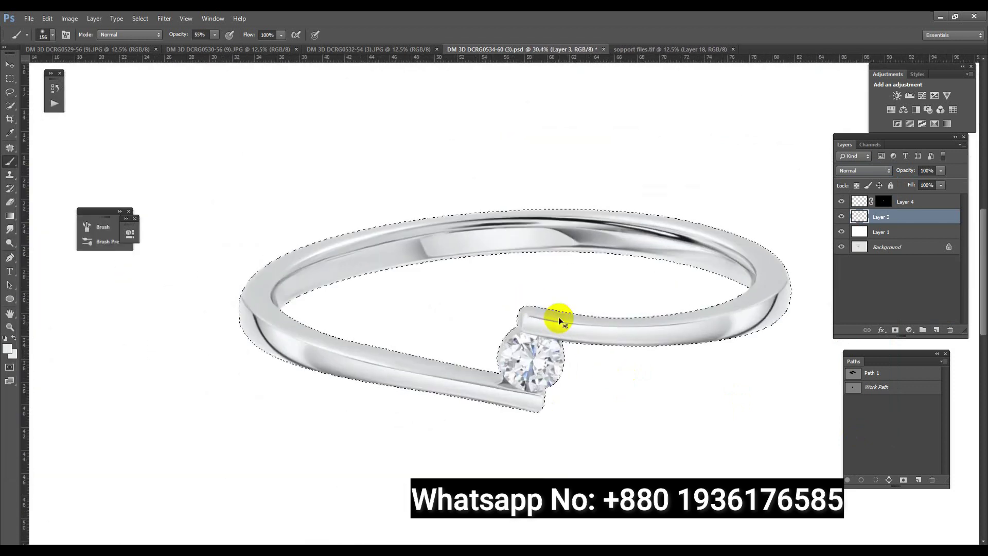
{"action": "scroll", "coordinate": [559, 278], "scroll_direction": "up", "scroll_amount": 3}
{"action": "scroll", "coordinate": [517, 274], "scroll_direction": "down", "scroll_amount": 5}
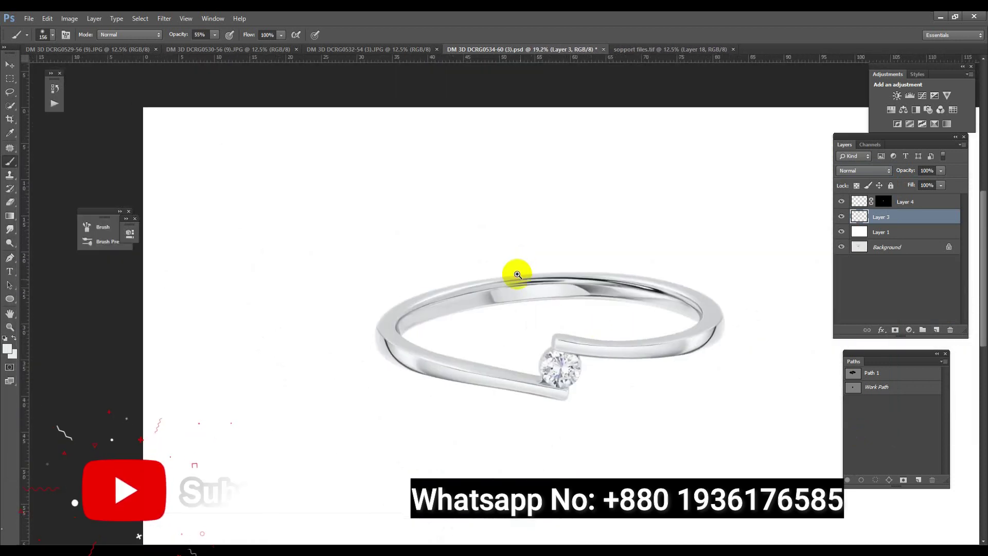
{"action": "scroll", "coordinate": [518, 274], "scroll_direction": "down", "scroll_amount": 3}
{"action": "scroll", "coordinate": [463, 253], "scroll_direction": "up", "scroll_amount": 3}
{"action": "scroll", "coordinate": [499, 270], "scroll_direction": "down", "scroll_amount": 4}
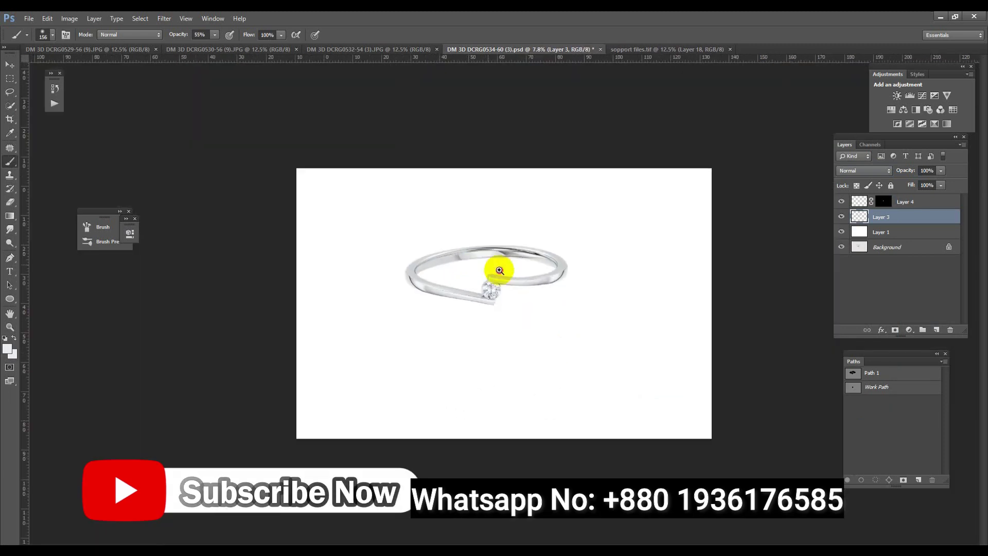
{"action": "left_click", "coordinate": [9, 119]}
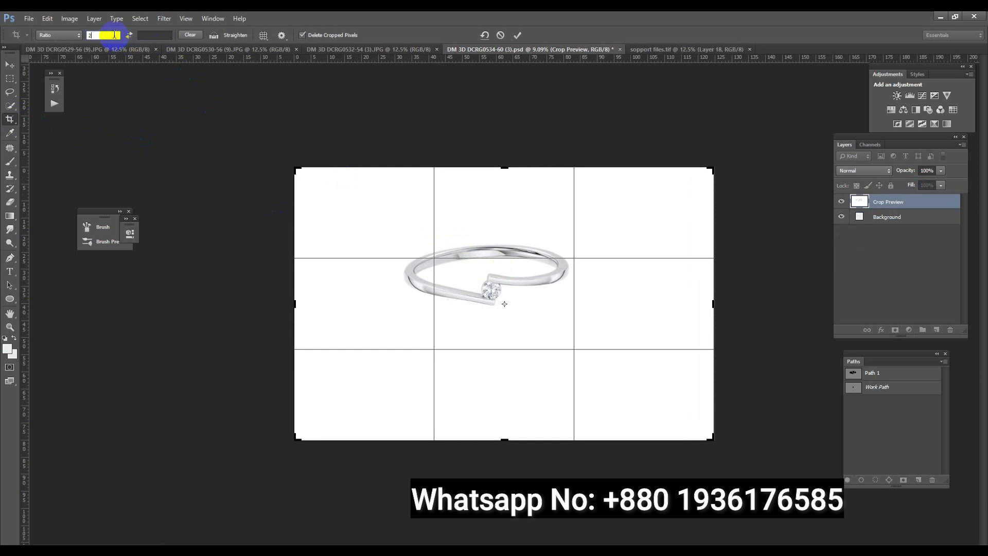
Step: Crop the canvas to a 2000 × 2000 square framed around the ring
{"action": "type", "text": "000"}
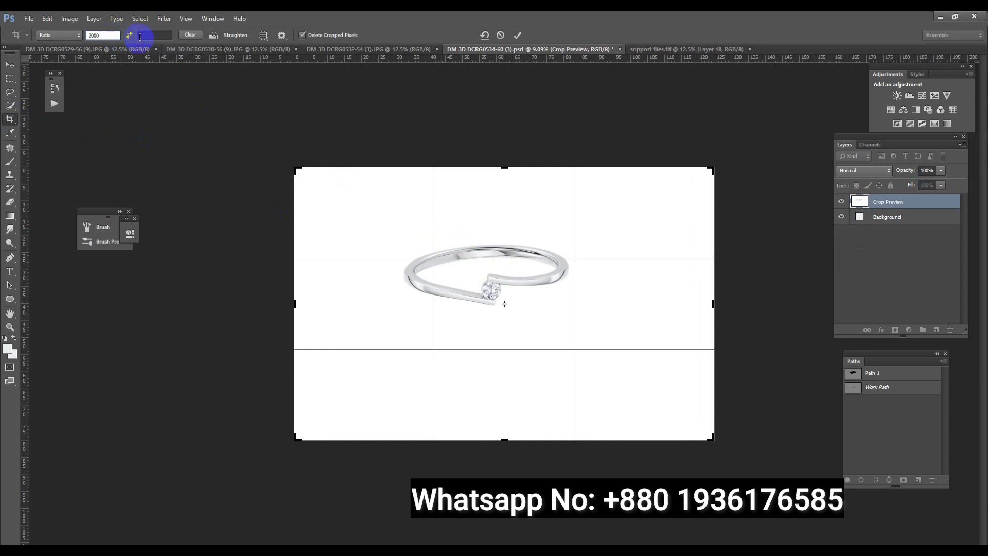
{"action": "left_click", "coordinate": [140, 36]}
{"action": "type", "text": "2000"}
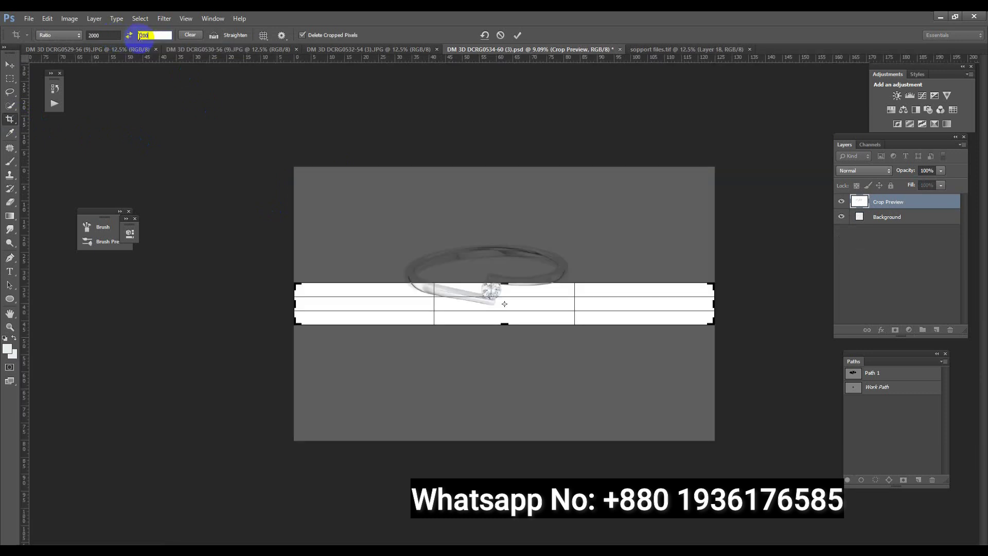
{"action": "mouse_move", "coordinate": [533, 311]}
{"action": "left_mouse_down"}
{"action": "mouse_move", "coordinate": [556, 352]}
{"action": "mouse_move", "coordinate": [543, 283]}
{"action": "left_mouse_up"}
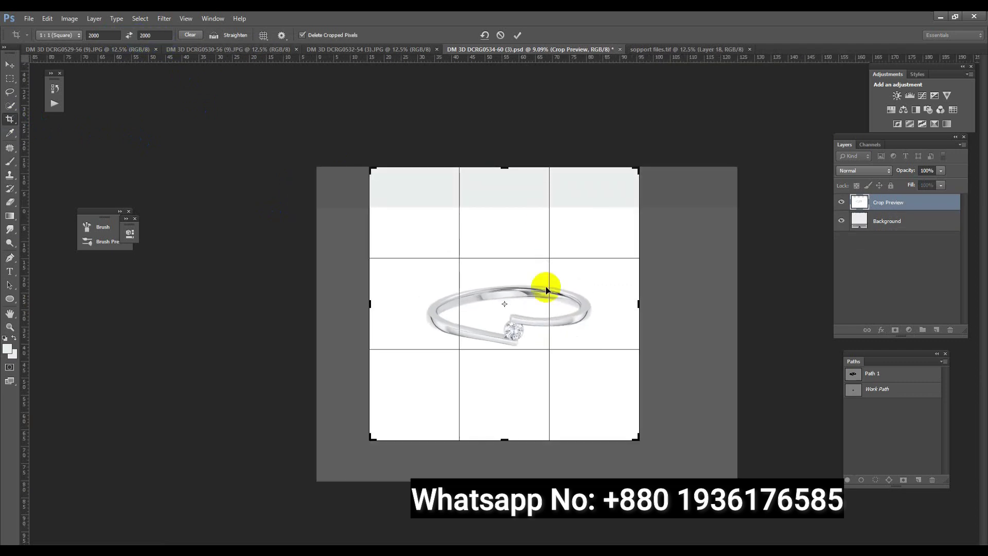
{"action": "left_click_drag", "start_coordinate": [509, 165], "coordinate": [509, 176]}
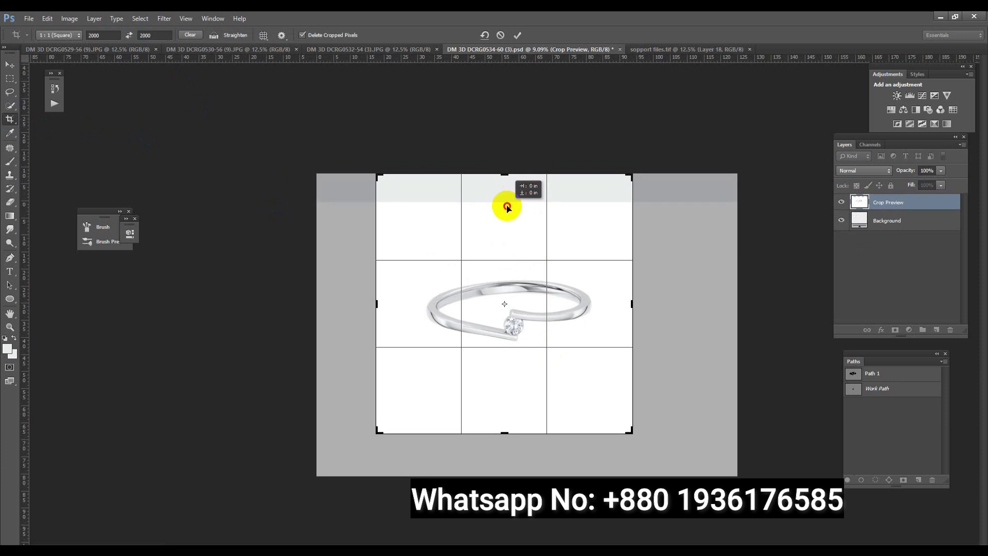
{"action": "double_click", "coordinate": [502, 220]}
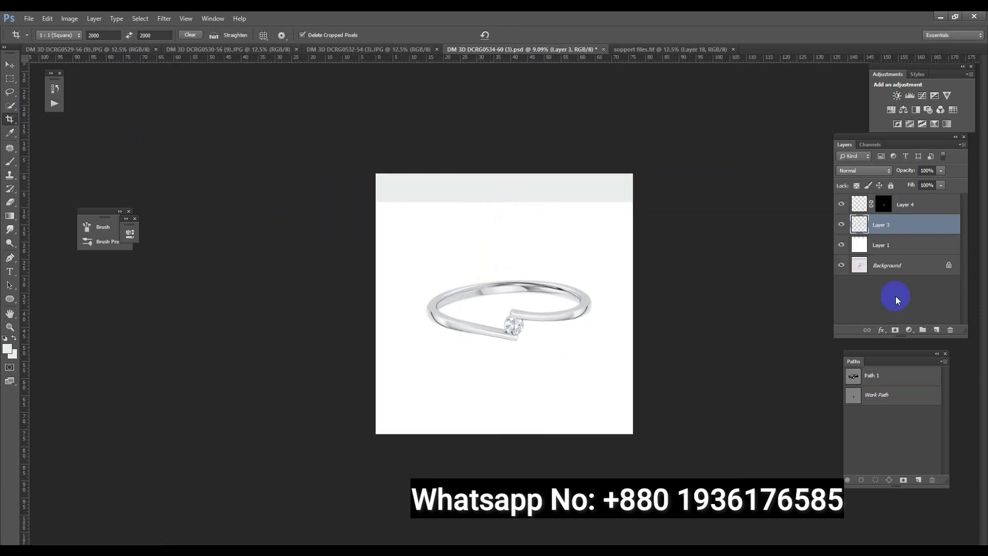
Step: Hide the white Layer 1
{"action": "left_click", "coordinate": [904, 248]}
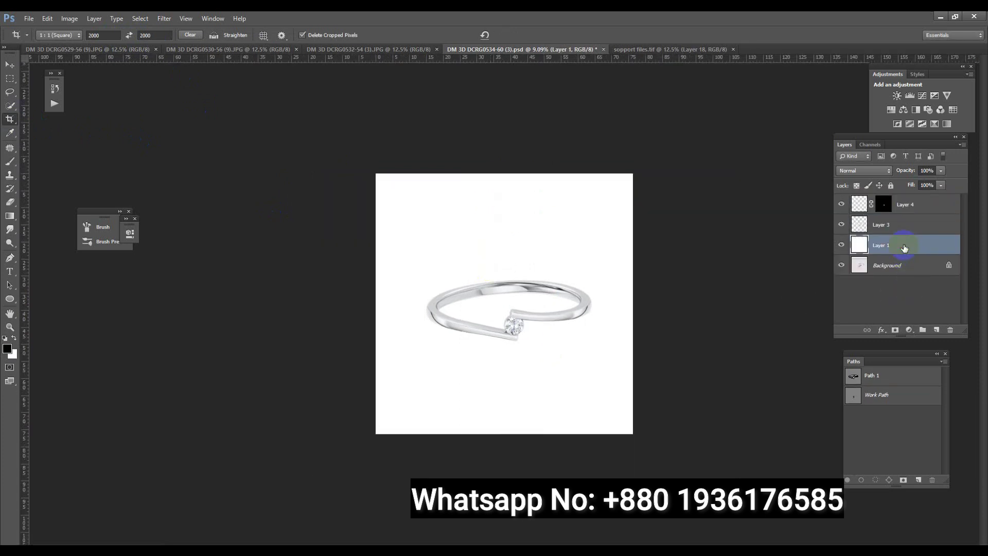
{"action": "scroll", "coordinate": [542, 324], "scroll_direction": "up", "scroll_amount": 5}
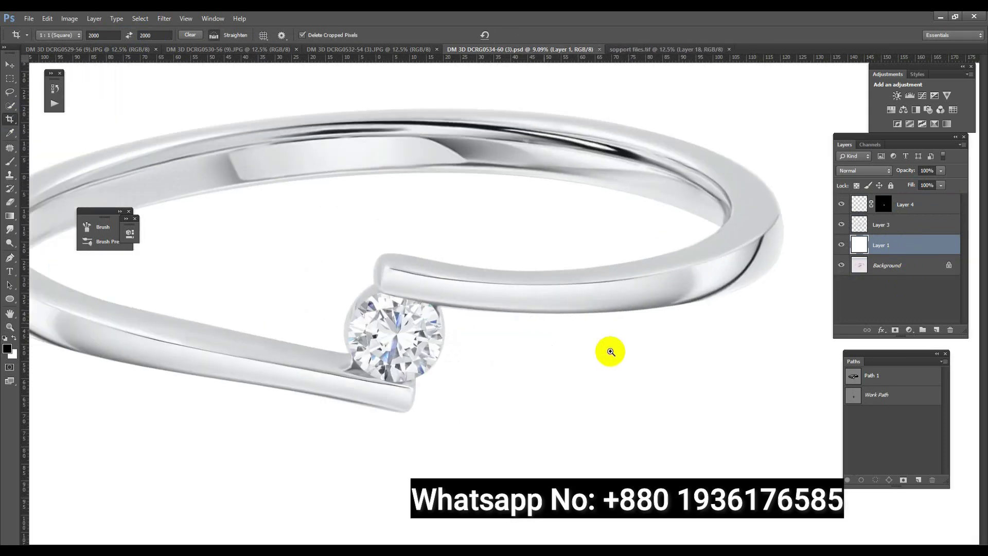
{"action": "left_click", "coordinate": [842, 245]}
{"action": "scroll", "coordinate": [574, 305], "scroll_direction": "down", "scroll_amount": 3}
Step: Start a Pen-tool shadow path at the ring's left, curving along its top and right edge
{"action": "scroll", "coordinate": [663, 353], "scroll_direction": "up", "scroll_amount": 1}
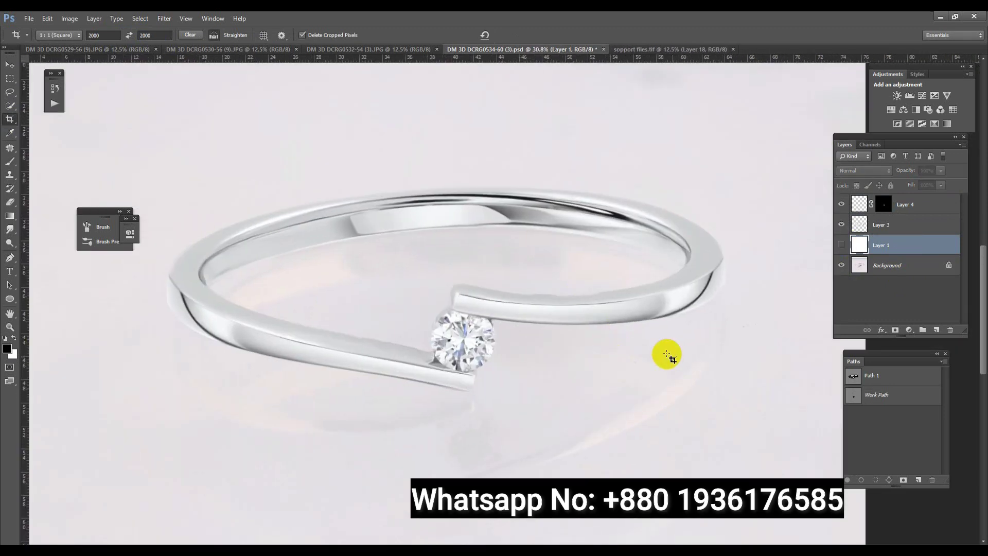
{"action": "left_click", "coordinate": [8, 259]}
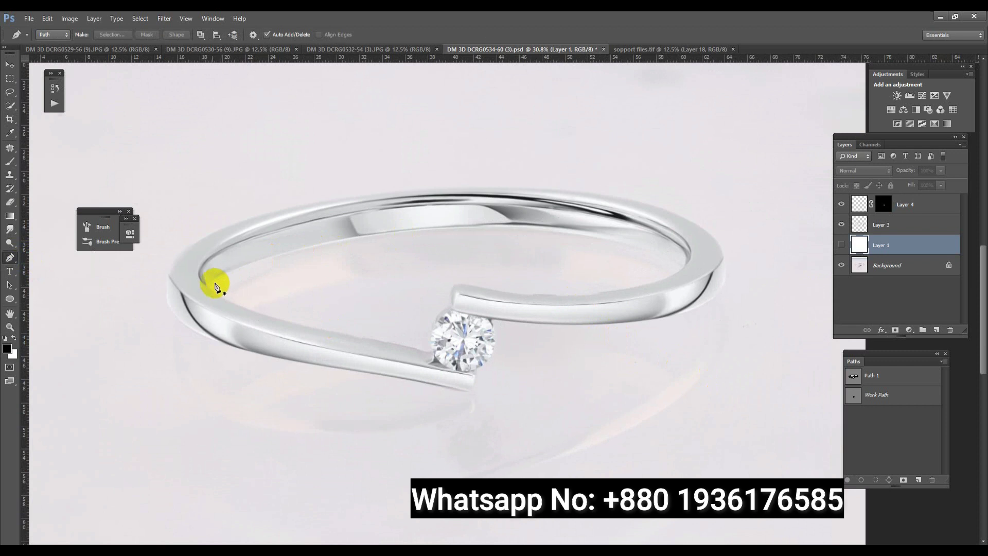
{"action": "left_click_drag", "start_coordinate": [204, 278], "coordinate": [212, 267]}
{"action": "mouse_move", "coordinate": [533, 218]}
{"action": "left_mouse_down"}
{"action": "mouse_move", "coordinate": [705, 218]}
{"action": "mouse_move", "coordinate": [689, 225]}
{"action": "left_mouse_up"}
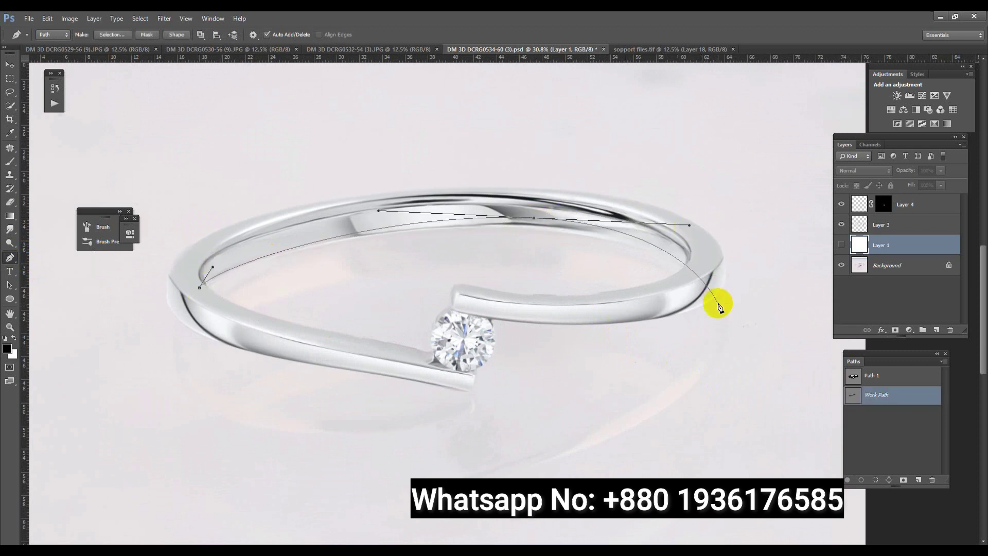
{"action": "left_click_drag", "start_coordinate": [720, 326], "coordinate": [708, 363]}
{"action": "key", "text": "ctrl+z"}
{"action": "left_click_drag", "start_coordinate": [709, 318], "coordinate": [675, 357]}
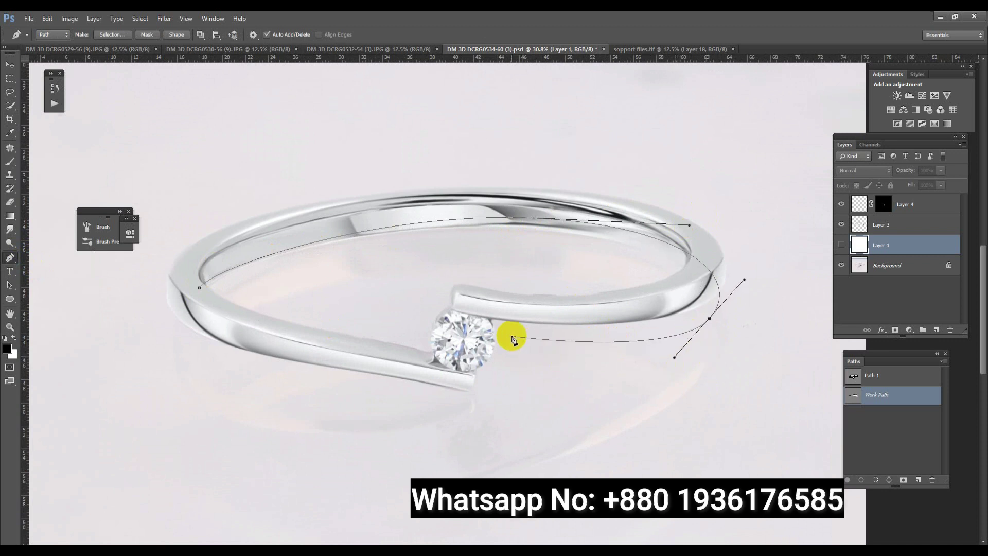
Step: Continue the path with anchors beside the diamond, the left edge and below the lower band
{"action": "left_click_drag", "start_coordinate": [476, 345], "coordinate": [448, 341]}
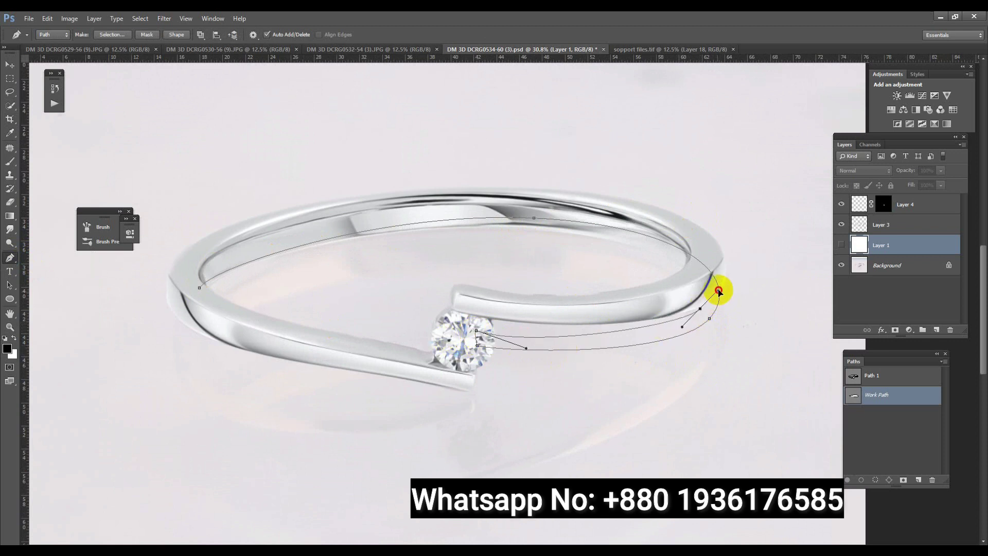
{"action": "left_click_drag", "start_coordinate": [479, 235], "coordinate": [340, 242]}
{"action": "left_click_drag", "start_coordinate": [207, 304], "coordinate": [186, 325]}
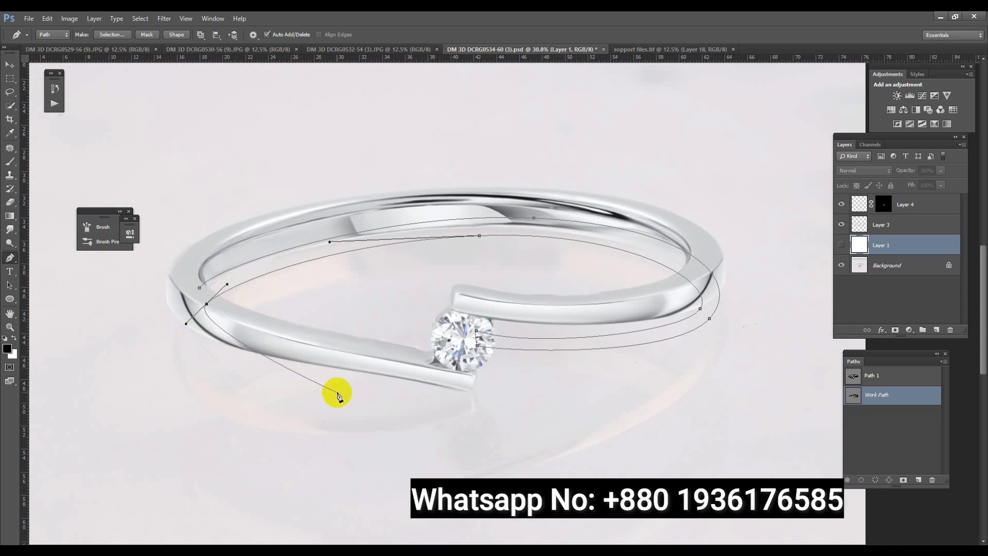
{"action": "mouse_move", "coordinate": [466, 388]}
{"action": "left_mouse_down"}
{"action": "mouse_move", "coordinate": [756, 329]}
{"action": "mouse_move", "coordinate": [445, 419]}
{"action": "left_mouse_up"}
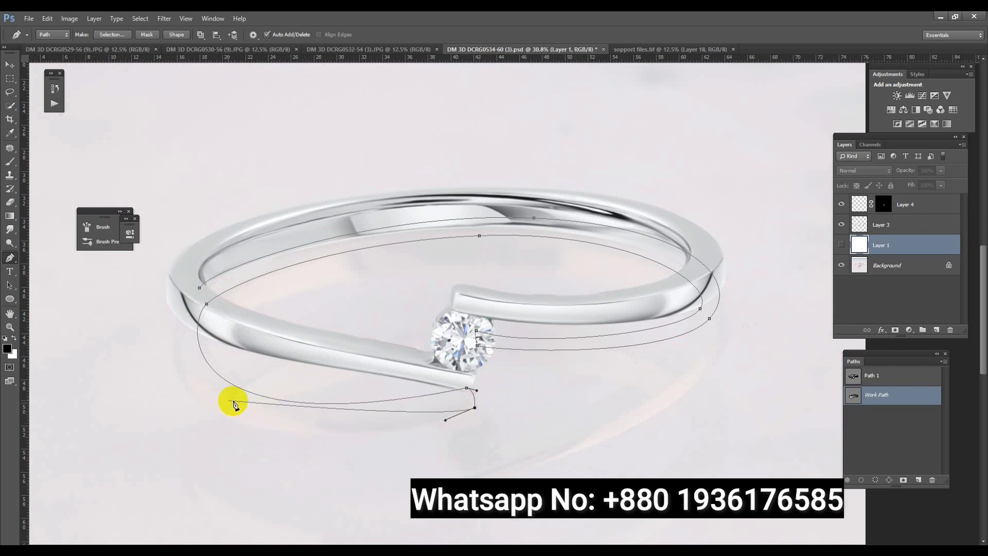
{"action": "left_click_drag", "start_coordinate": [191, 380], "coordinate": [148, 311]}
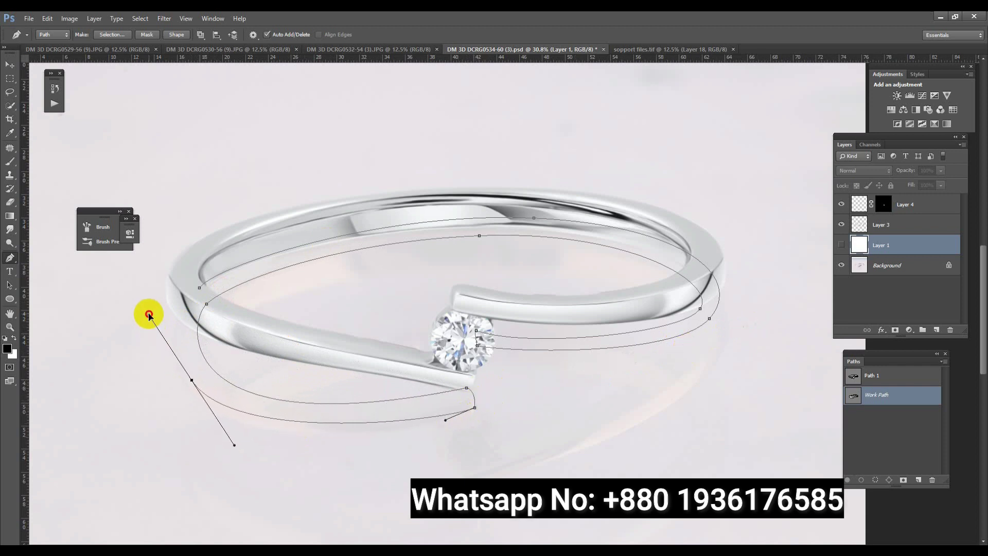
{"action": "key", "text": "ctrl+z"}
{"action": "mouse_move", "coordinate": [185, 352]}
{"action": "left_mouse_down"}
{"action": "mouse_move", "coordinate": [156, 244]}
{"action": "mouse_move", "coordinate": [167, 311]}
{"action": "left_mouse_up"}
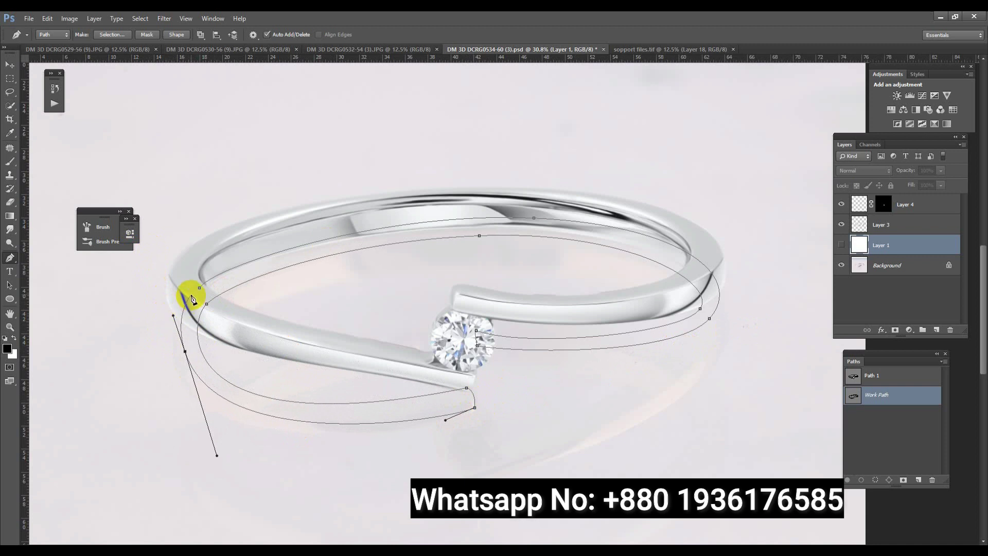
Step: Convert the shadow path into a selection feathered by 10 pixels
{"action": "key", "text": "ctrl+Return"}
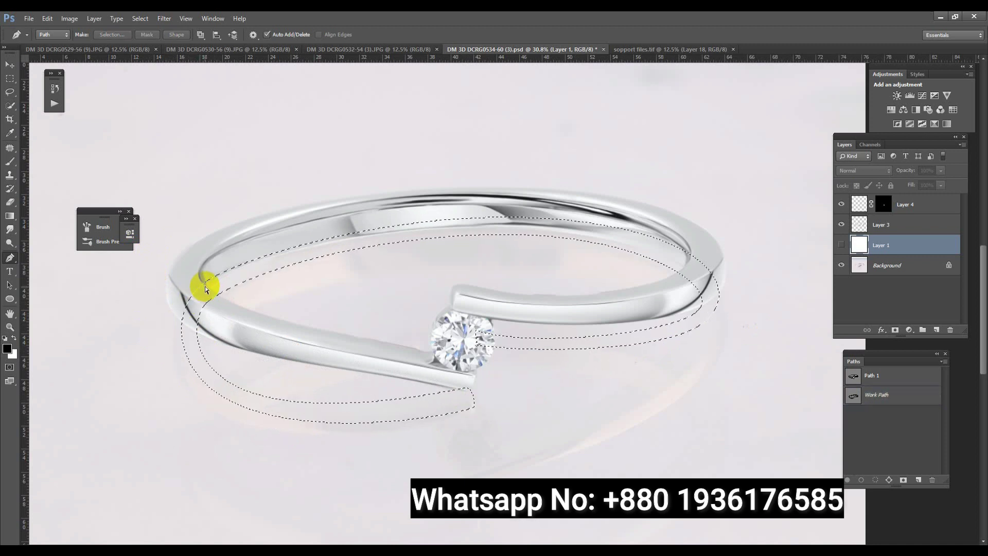
{"action": "key", "text": "shift+F6"}
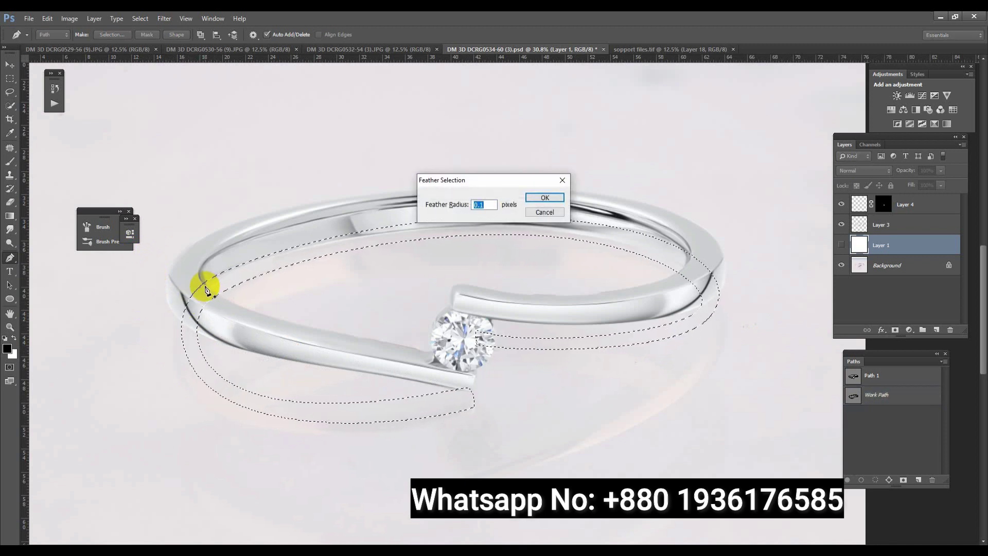
{"action": "type", "text": "10"}
{"action": "key", "text": "Return"}
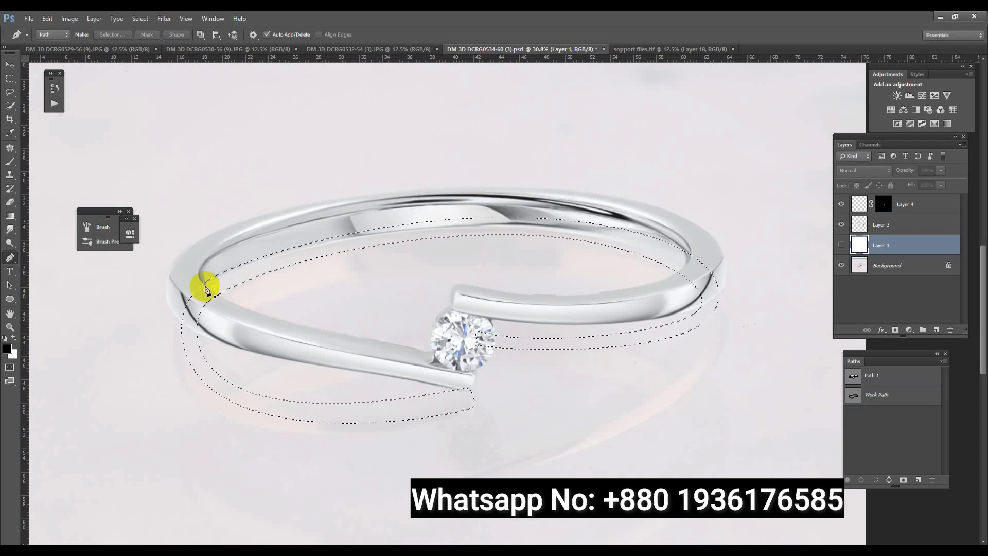
Step: Show Layer 1 again and fill the selection with black on new Layer 5, then deselect
{"action": "left_click", "coordinate": [841, 245]}
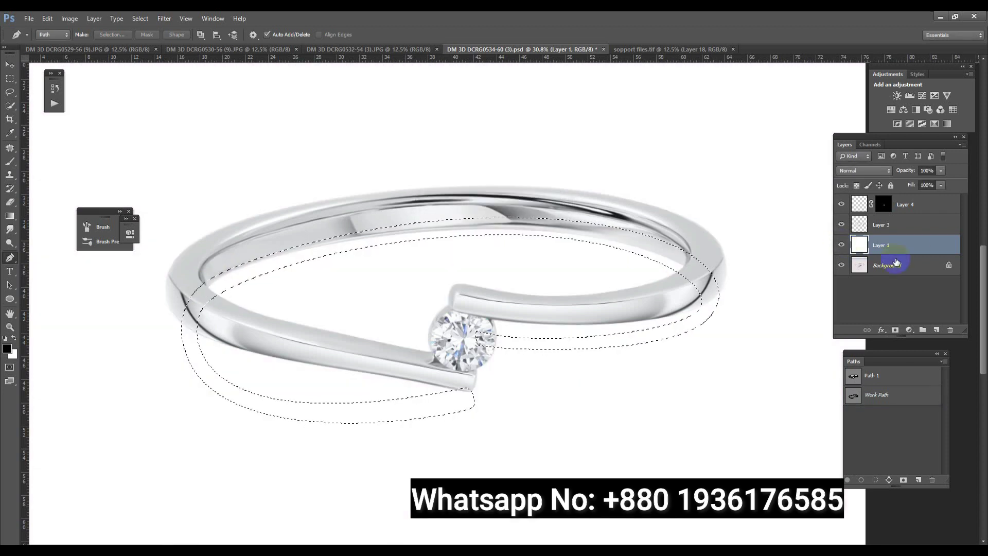
{"action": "key", "text": "ctrl+j"}
{"action": "left_click", "coordinate": [863, 249], "text": "ctrl"}
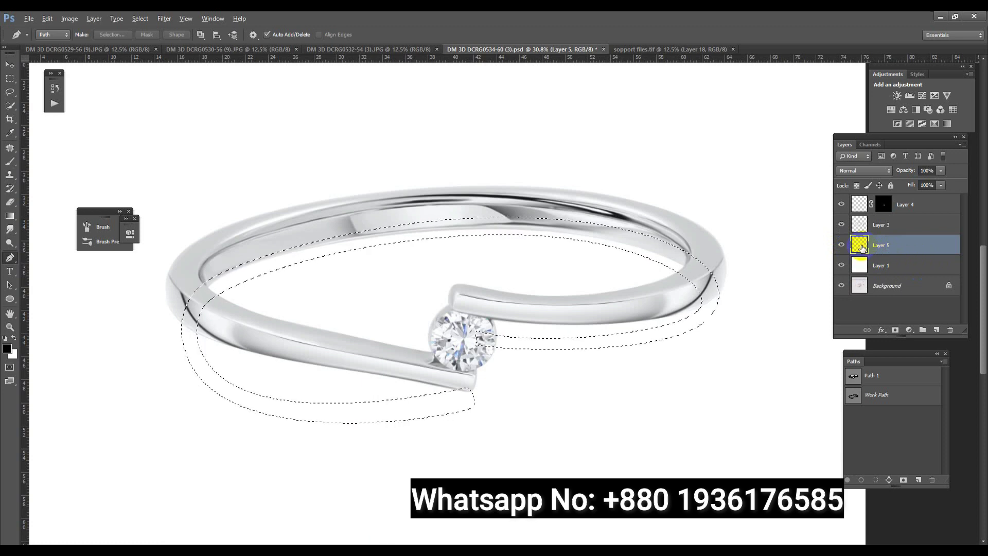
{"action": "key", "text": "alt+BackSpace"}
{"action": "key", "text": "ctrl+d"}
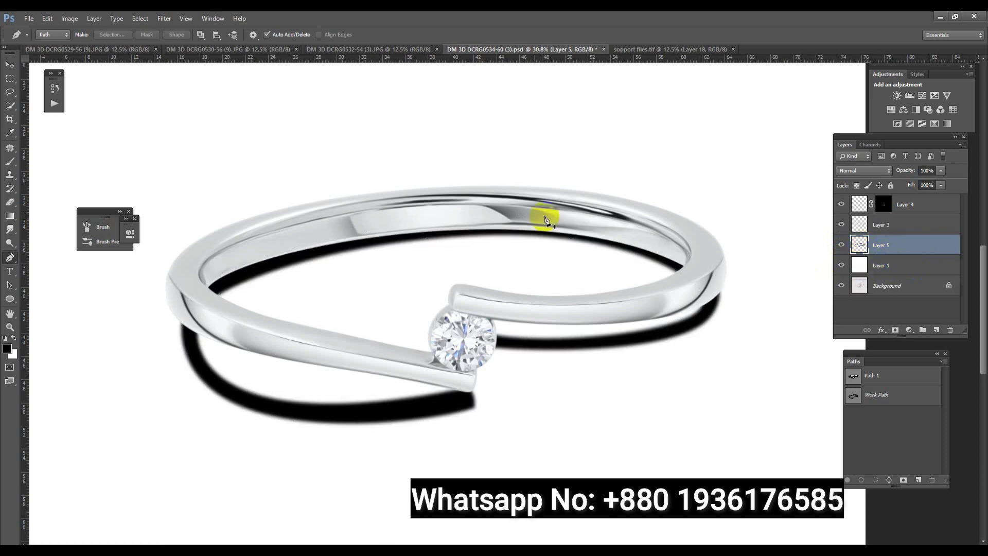
Step: Apply a 41.5 px Gaussian Blur to the shadow and lower Layer 5's fill to 21%
{"action": "left_click", "coordinate": [208, 40]}
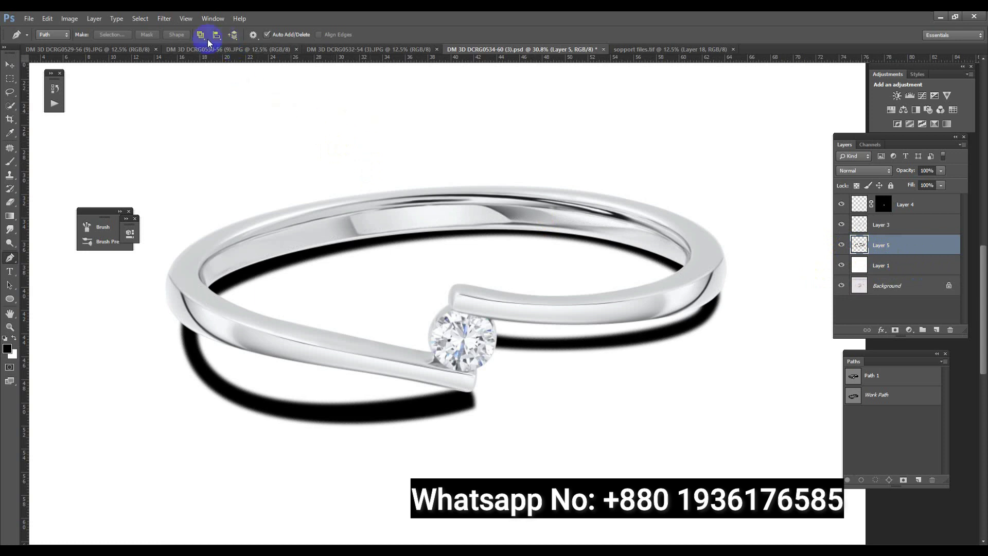
{"action": "left_click", "coordinate": [165, 19]}
{"action": "mouse_move", "coordinate": [169, 134]}
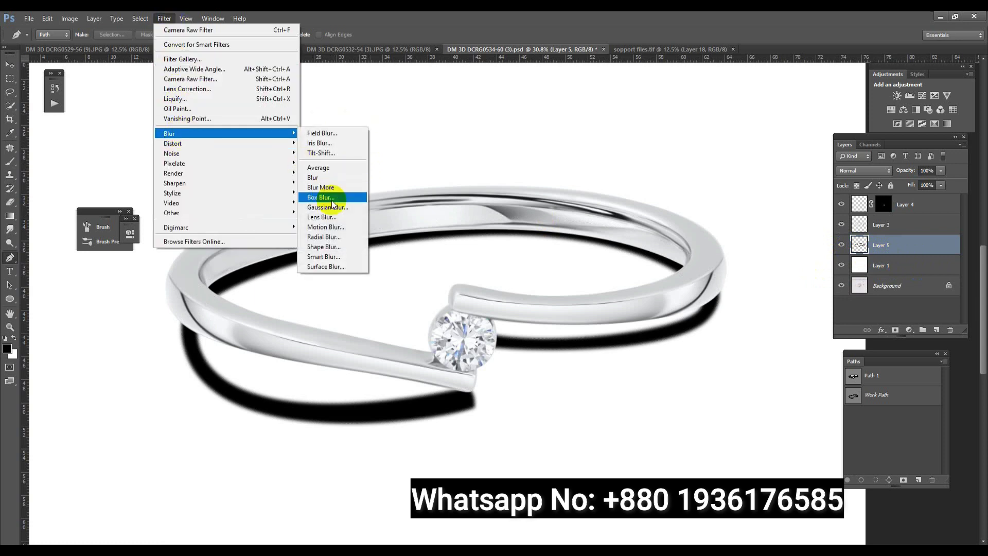
{"action": "left_click", "coordinate": [330, 207]}
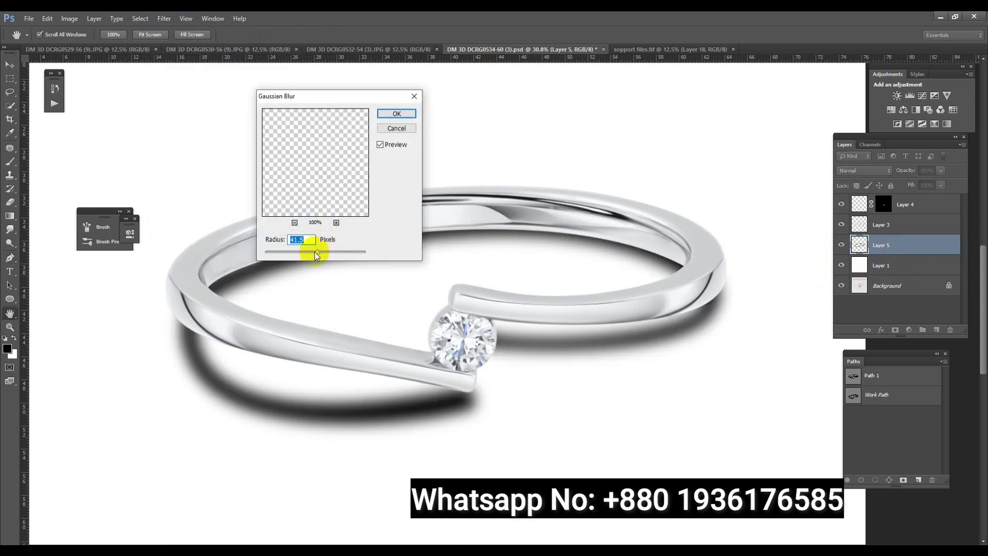
{"action": "key", "text": "Return"}
{"action": "key", "text": "p"}
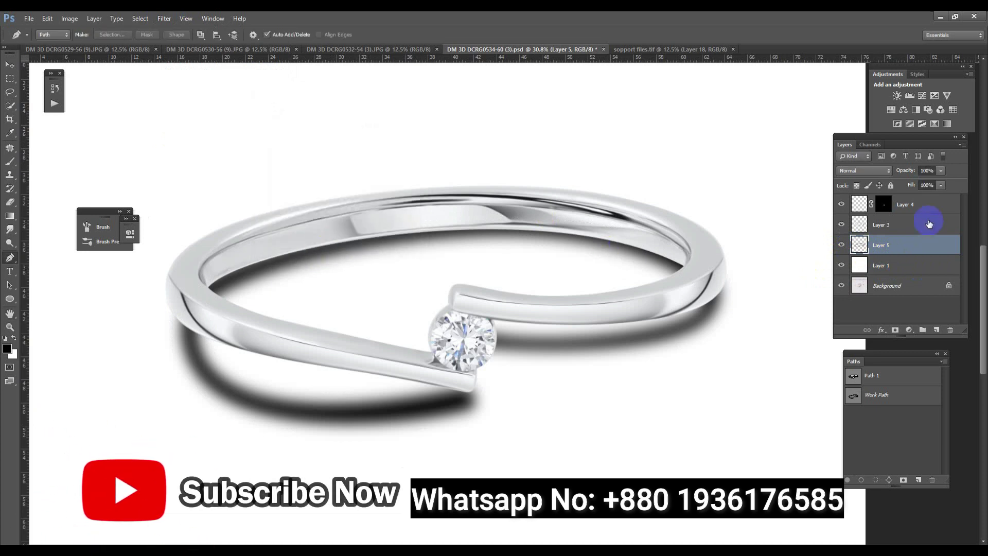
{"action": "left_click", "coordinate": [942, 186]}
{"action": "left_click_drag", "start_coordinate": [942, 196], "coordinate": [900, 198]}
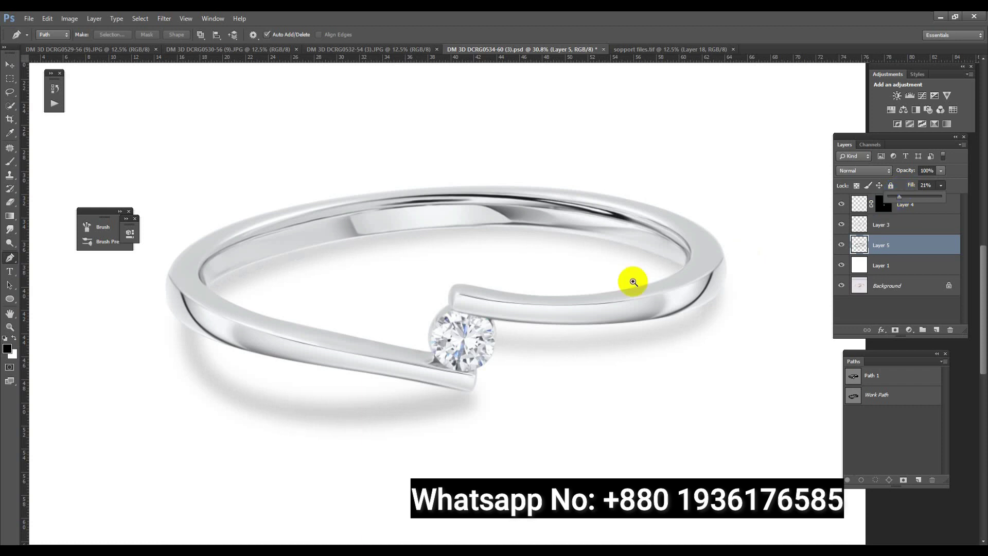
Step: Save a JPEG copy of the ring image into Done photos > sample -1
{"action": "scroll", "coordinate": [520, 238], "scroll_direction": "down", "scroll_amount": 5}
{"action": "scroll", "coordinate": [545, 331], "scroll_direction": "up", "scroll_amount": 3}
{"action": "scroll", "coordinate": [531, 340], "scroll_direction": "down", "scroll_amount": 1}
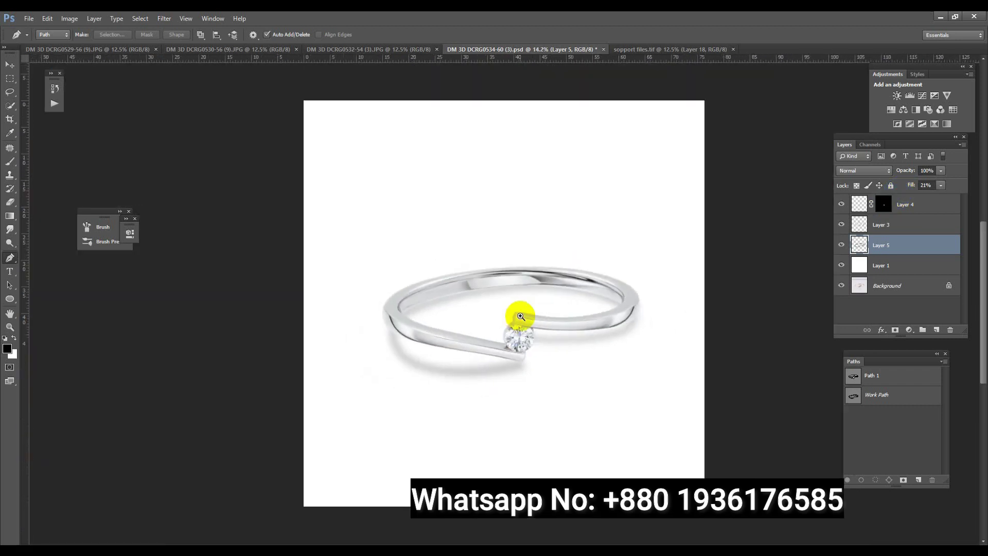
{"action": "key", "text": "ctrl+shift+s"}
{"action": "left_click", "coordinate": [551, 278]}
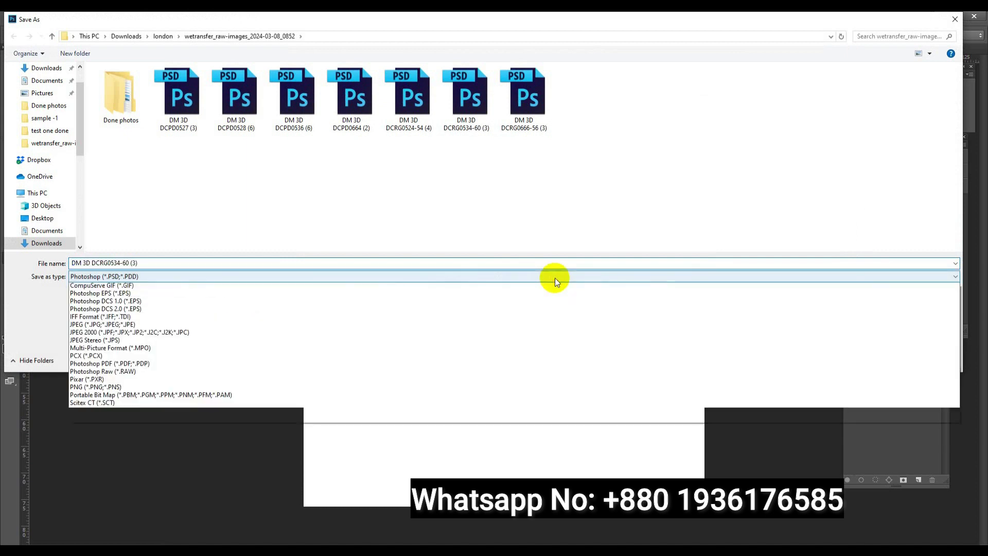
{"action": "left_click", "coordinate": [133, 348]}
{"action": "double_click", "coordinate": [105, 107]}
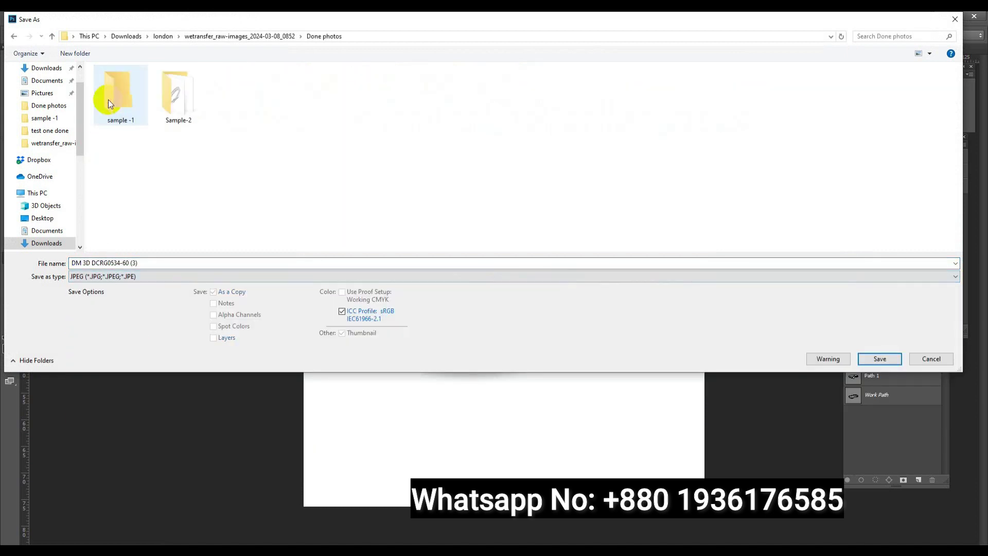
{"action": "double_click", "coordinate": [114, 99]}
{"action": "left_click", "coordinate": [901, 365]}
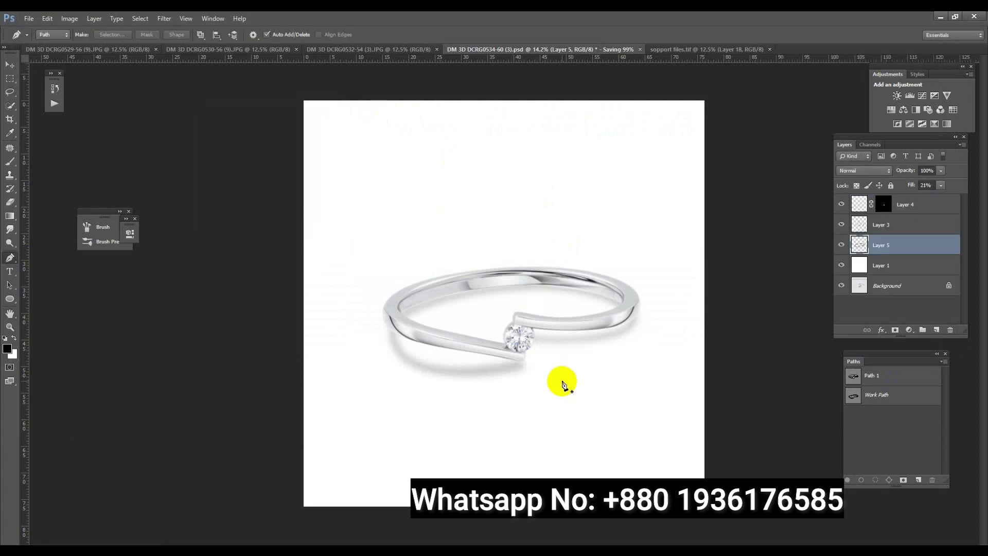
Step: Hide Layer 5, duplicate Layers 3 and 4, and group the originals into Group 1
{"action": "mouse_move", "coordinate": [530, 381]}
{"action": "left_mouse_down"}
{"action": "mouse_move", "coordinate": [570, 397]}
{"action": "mouse_move", "coordinate": [561, 354]}
{"action": "left_mouse_up"}
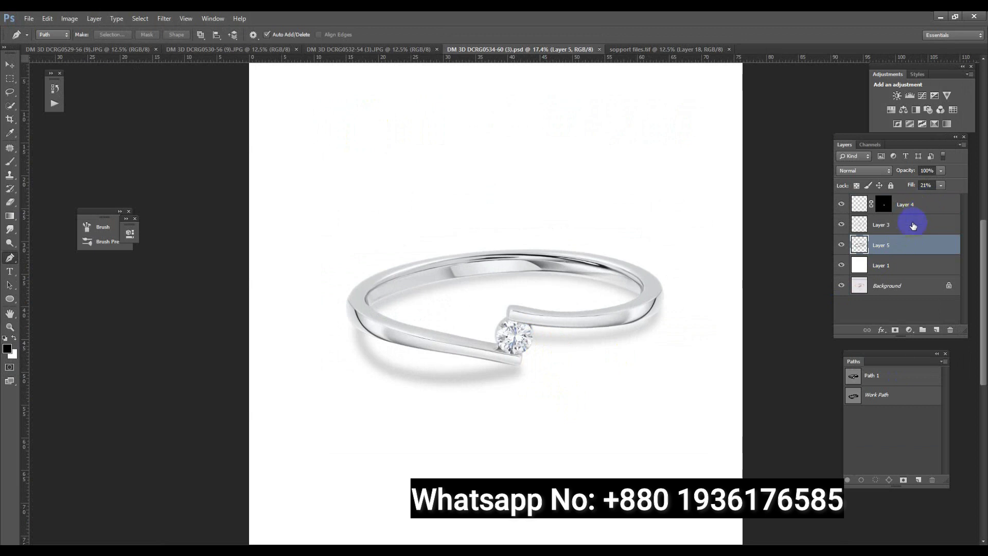
{"action": "left_click", "coordinate": [842, 245]}
{"action": "left_click", "coordinate": [895, 224]}
{"action": "left_click", "coordinate": [920, 206], "text": "shift"}
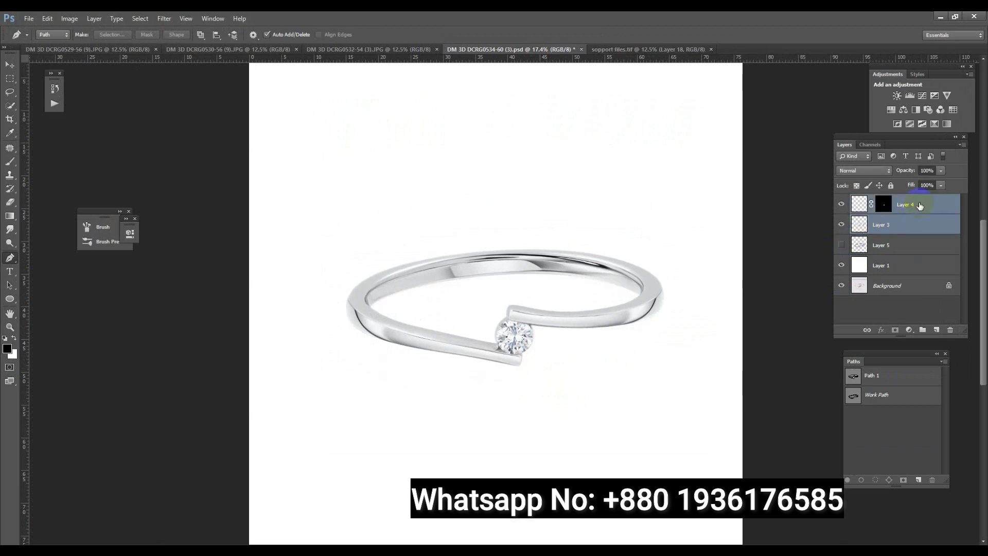
{"action": "key", "text": "ctrl+j"}
{"action": "left_click", "coordinate": [904, 246]}
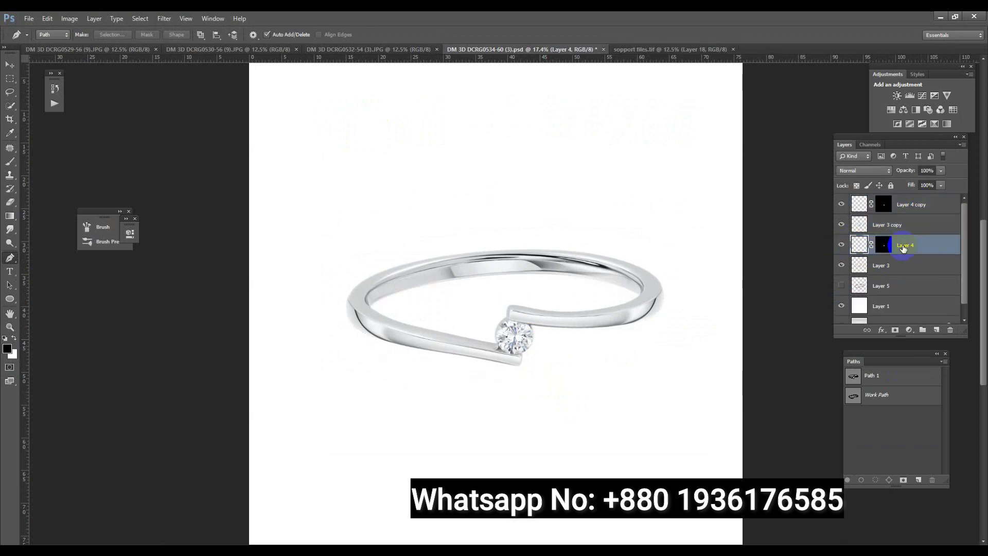
{"action": "left_click", "coordinate": [891, 284], "text": "shift"}
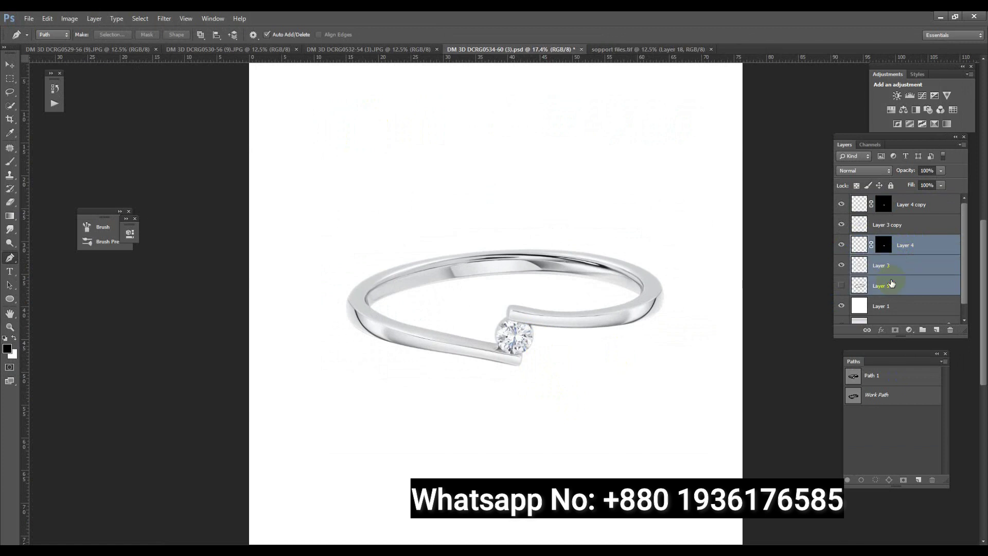
{"action": "key", "text": "ctrl+g"}
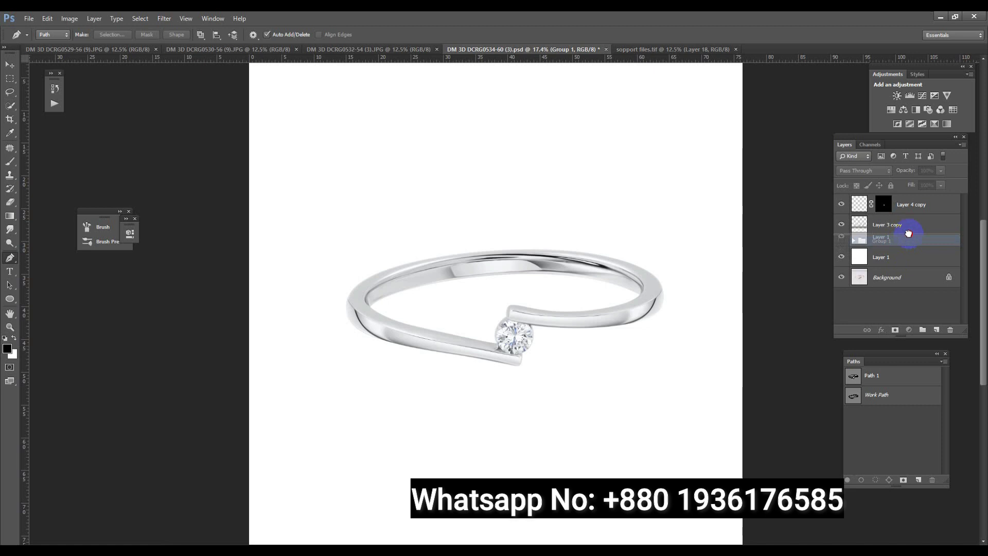
Step: Rotate Layer 3 copy and Layer 4 copy about 151.6° into a diagonal pose
{"action": "left_click_drag", "start_coordinate": [904, 246], "coordinate": [910, 244]}
{"action": "left_click", "coordinate": [914, 206]}
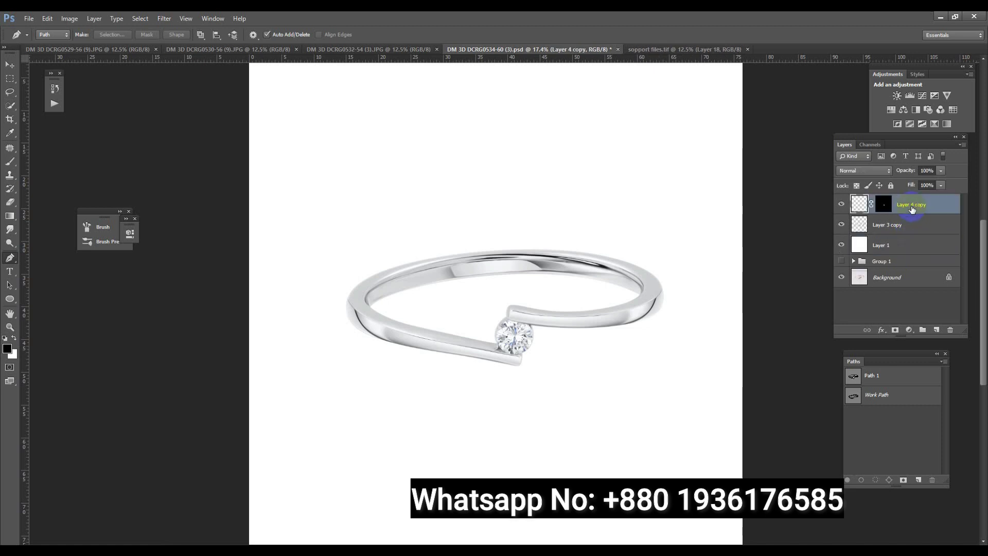
{"action": "left_click", "coordinate": [898, 232], "text": "shift"}
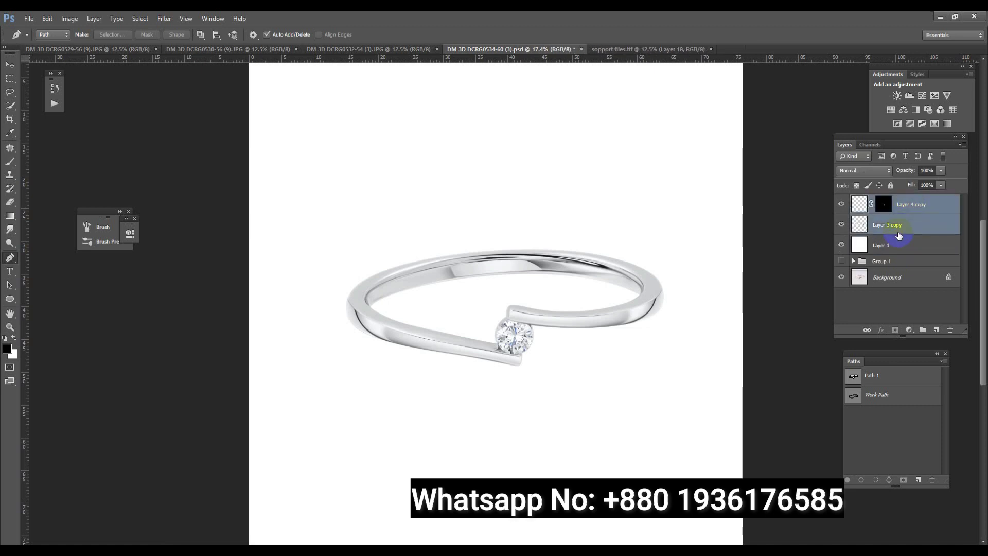
{"action": "key", "text": "ctrl+t"}
{"action": "mouse_move", "coordinate": [702, 282]}
{"action": "left_mouse_down"}
{"action": "mouse_move", "coordinate": [416, 399]}
{"action": "mouse_move", "coordinate": [386, 379]}
{"action": "mouse_move", "coordinate": [395, 391]}
{"action": "left_mouse_up"}
{"action": "key", "text": "Return"}
{"action": "key", "text": "p"}
{"action": "mouse_move", "coordinate": [472, 353]}
{"action": "left_mouse_down", "text": "ctrl+space"}
{"action": "mouse_move", "coordinate": [603, 283]}
{"action": "mouse_move", "coordinate": [518, 278]}
{"action": "left_mouse_up", "text": "ctrl+space"}
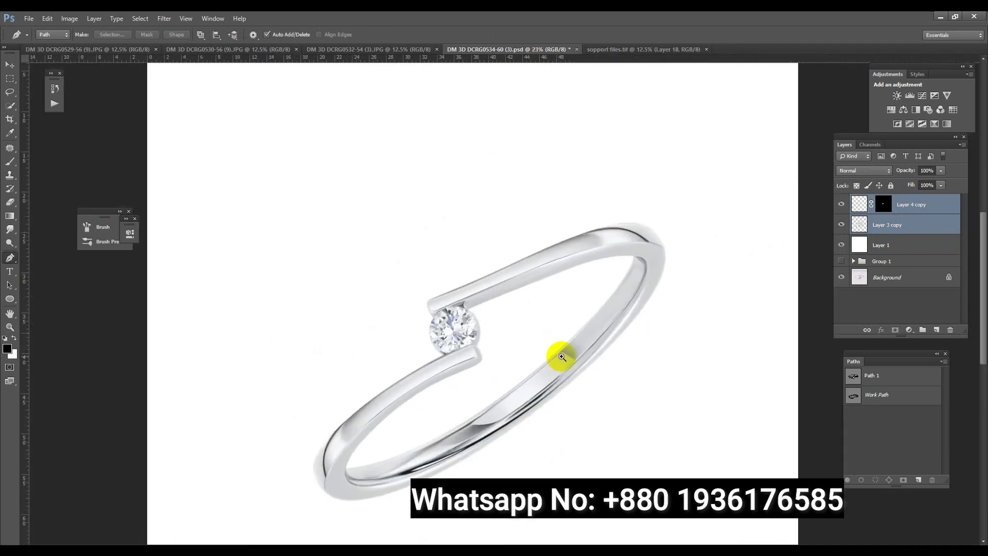
{"action": "mouse_move", "coordinate": [525, 221]}
{"action": "left_mouse_down"}
{"action": "mouse_move", "coordinate": [480, 224]}
{"action": "mouse_move", "coordinate": [631, 134]}
{"action": "left_mouse_up"}
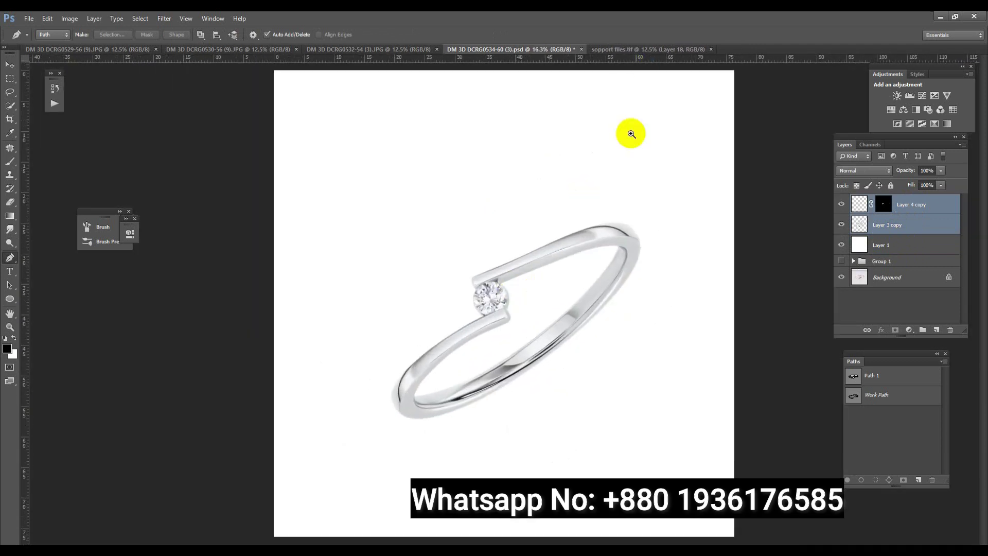
Step: Bring shadow layer 1 from support files.tif into the ring document, beneath the ring copies
{"action": "left_click_drag", "start_coordinate": [633, 48], "coordinate": [82, 136]}
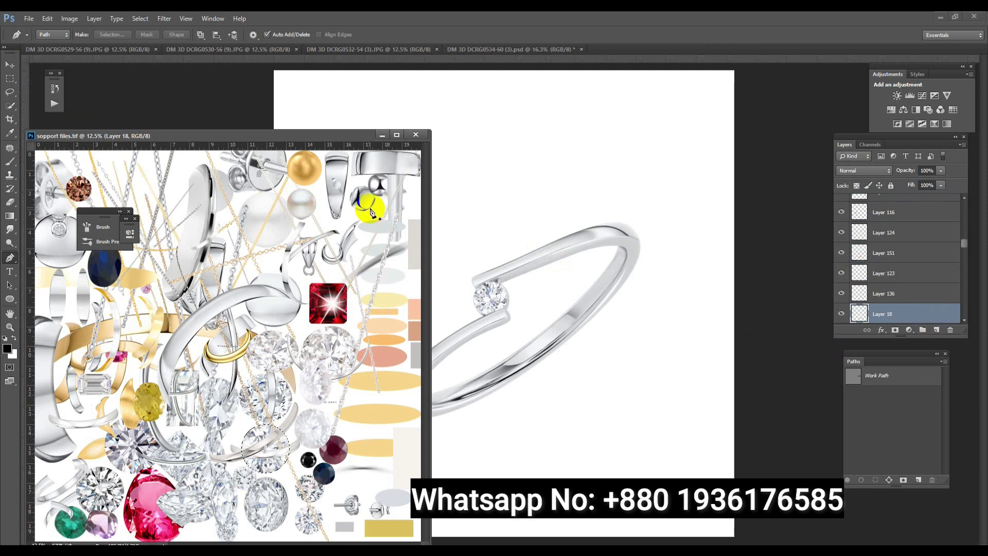
{"action": "left_click", "coordinate": [9, 66]}
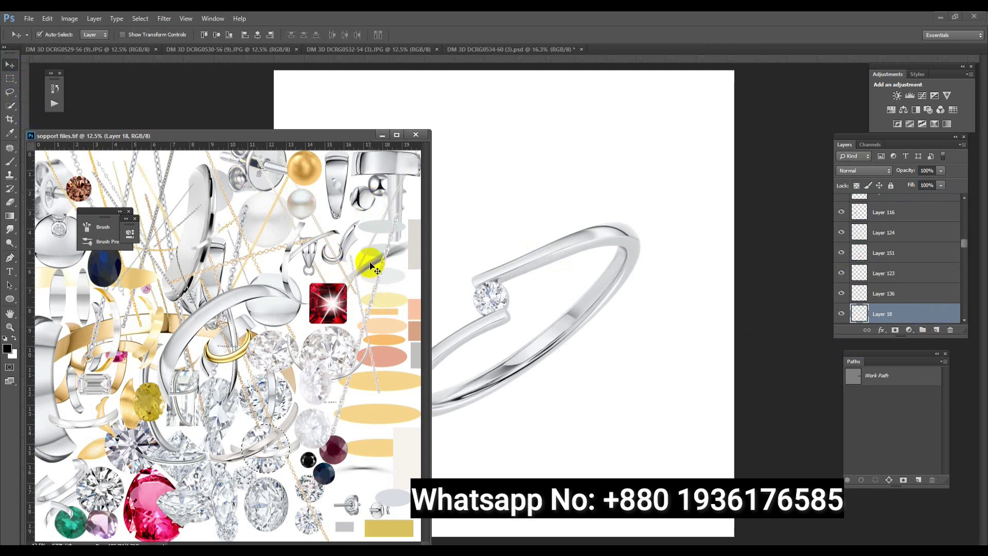
{"action": "left_click_drag", "start_coordinate": [899, 320], "coordinate": [530, 397]}
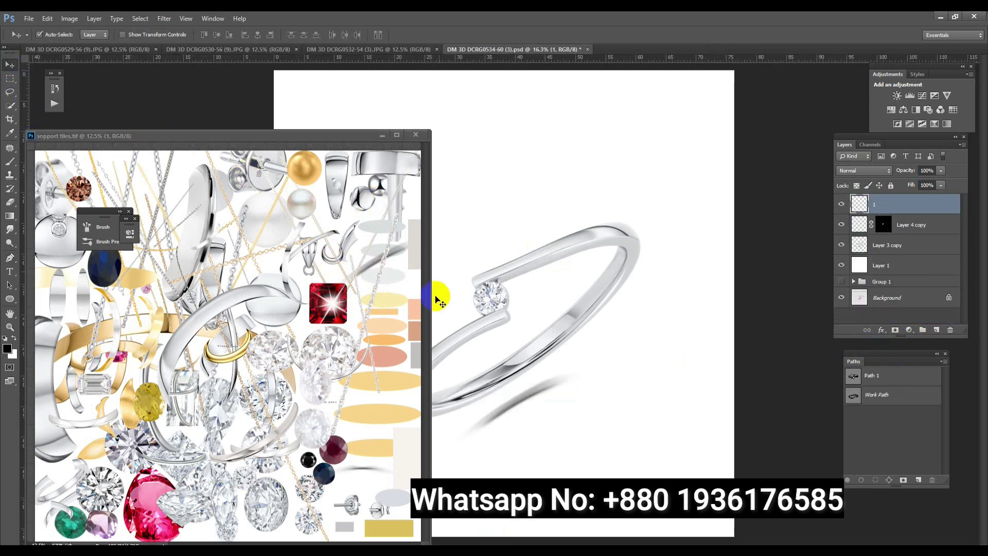
{"action": "left_click_drag", "start_coordinate": [352, 139], "coordinate": [554, 46]}
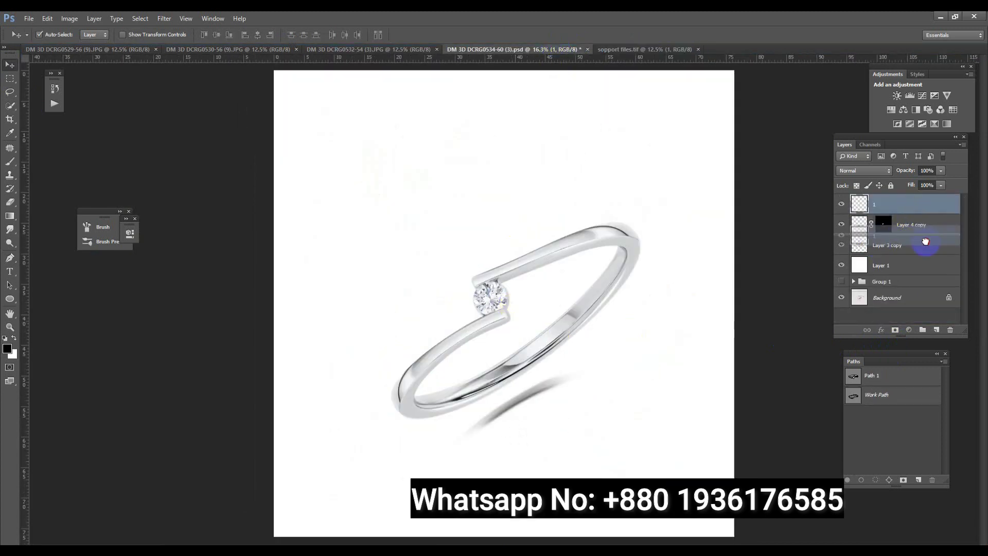
{"action": "left_click_drag", "start_coordinate": [914, 216], "coordinate": [921, 252]}
Step: Scale the new shadow to about 171% and tilt it -3° under the ring
{"action": "key", "text": "ctrl+t"}
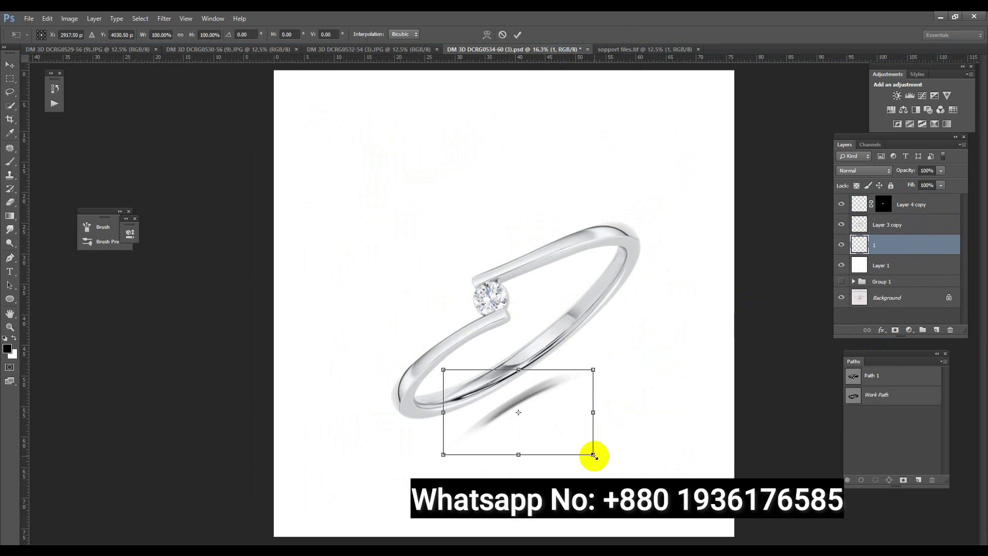
{"action": "left_click_drag", "start_coordinate": [594, 456], "coordinate": [649, 471]}
{"action": "left_click_drag", "start_coordinate": [592, 433], "coordinate": [601, 416]}
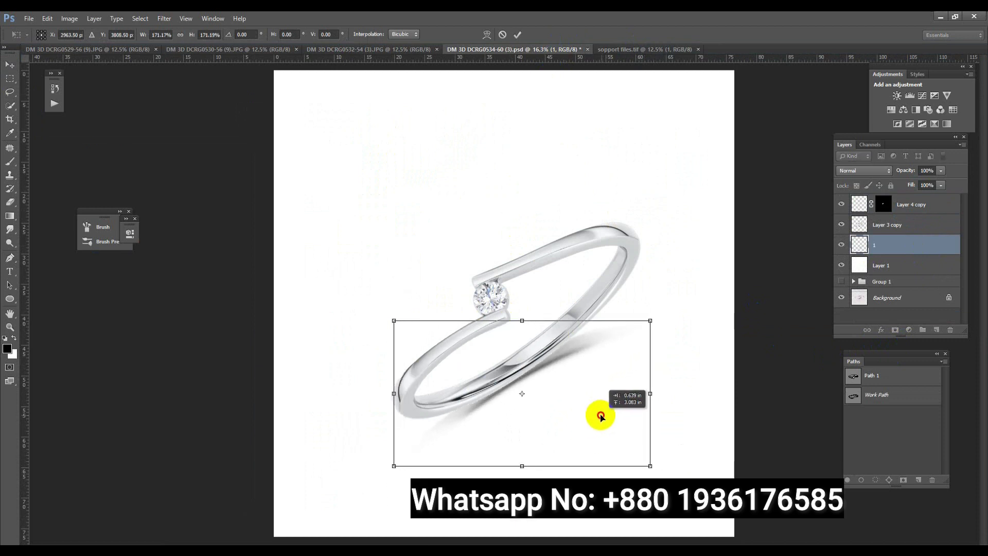
{"action": "left_click_drag", "start_coordinate": [697, 424], "coordinate": [697, 408]}
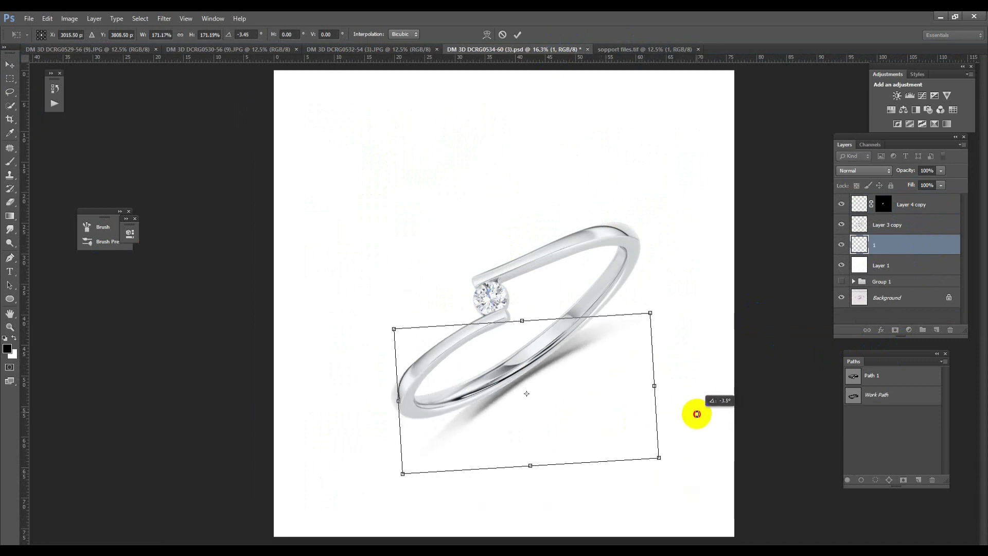
{"action": "mouse_move", "coordinate": [607, 426]}
{"action": "left_mouse_down"}
{"action": "mouse_move", "coordinate": [635, 441]}
{"action": "mouse_move", "coordinate": [637, 427]}
{"action": "mouse_move", "coordinate": [558, 380]}
{"action": "left_mouse_up"}
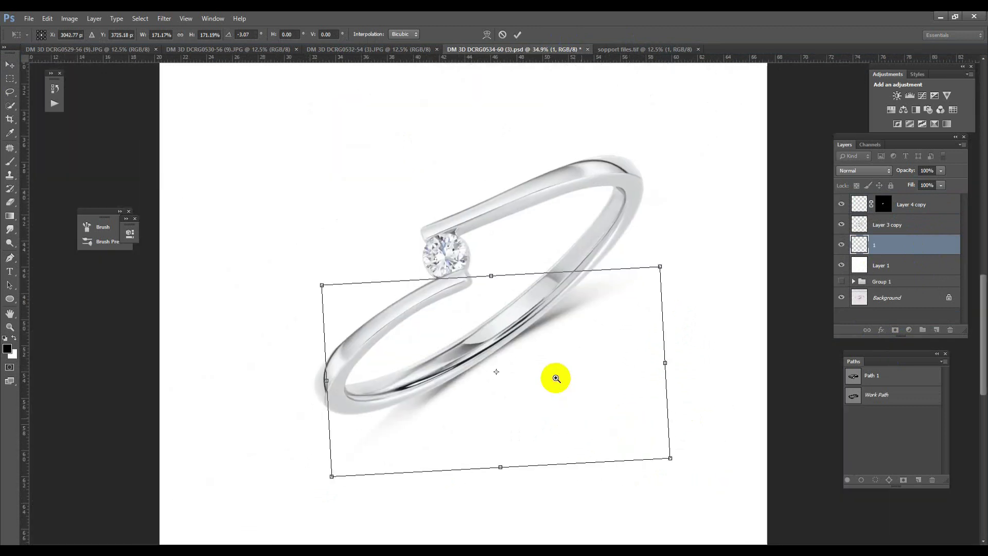
{"action": "key", "text": "Return"}
{"action": "mouse_move", "coordinate": [728, 412]}
{"action": "left_mouse_down"}
{"action": "mouse_move", "coordinate": [539, 333]}
{"action": "mouse_move", "coordinate": [582, 365]}
{"action": "left_mouse_up"}
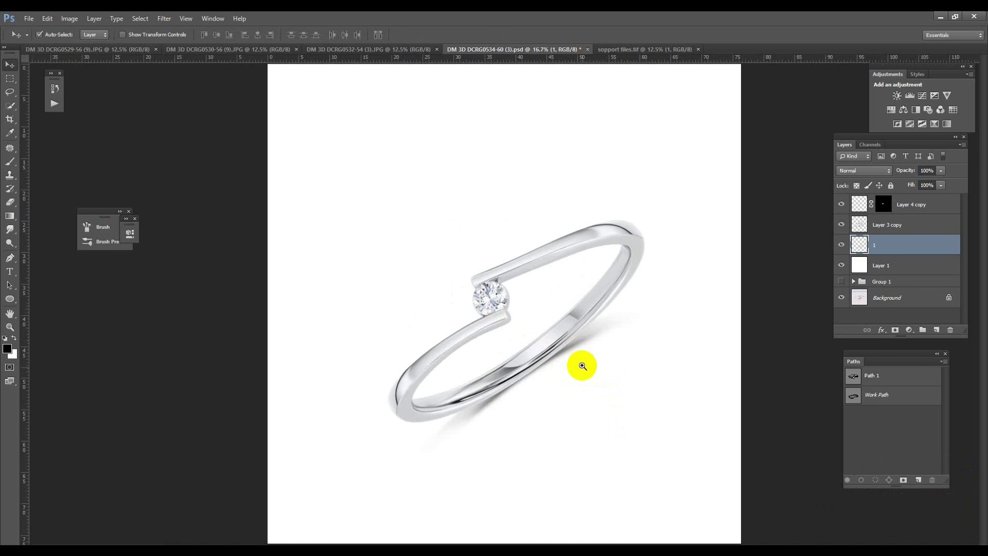
Step: Toggle Group 1's visibility to compare the original photo with the composite
{"action": "left_click", "coordinate": [842, 297], "text": "alt"}
{"action": "left_click", "coordinate": [841, 297], "text": "alt"}
{"action": "left_click", "coordinate": [840, 297], "text": "alt"}
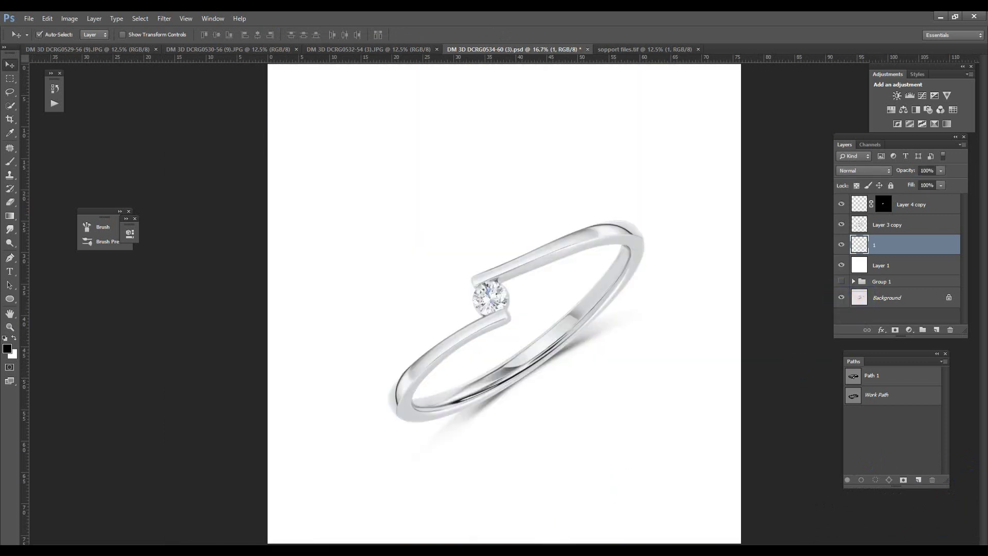